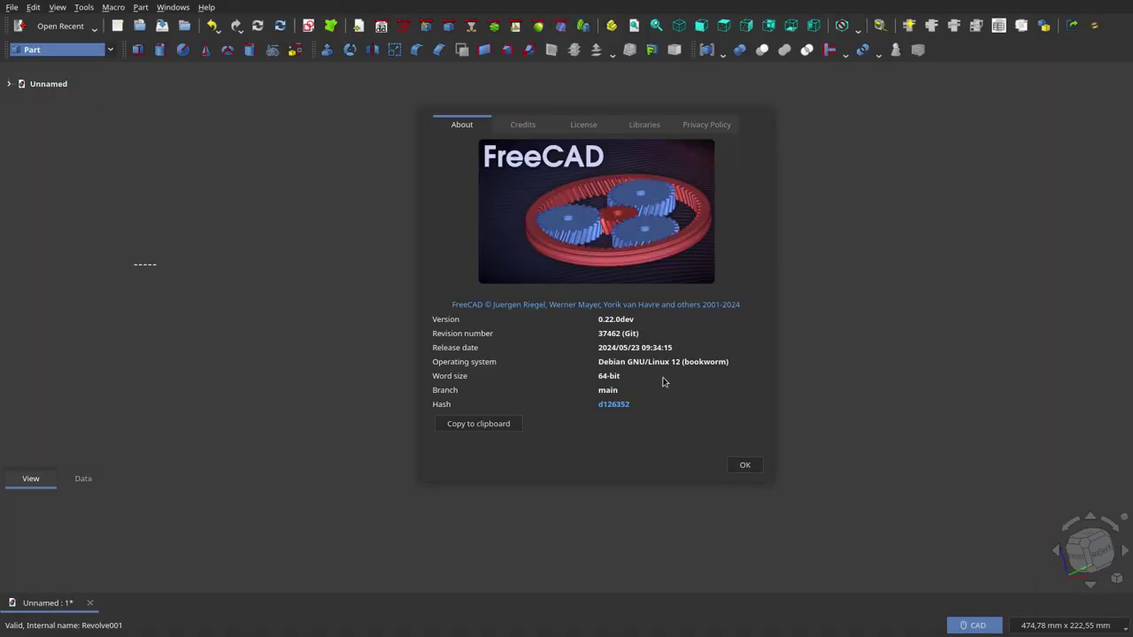
Dismiss the About FreeCAD version window with OK.
left_click(737, 466)
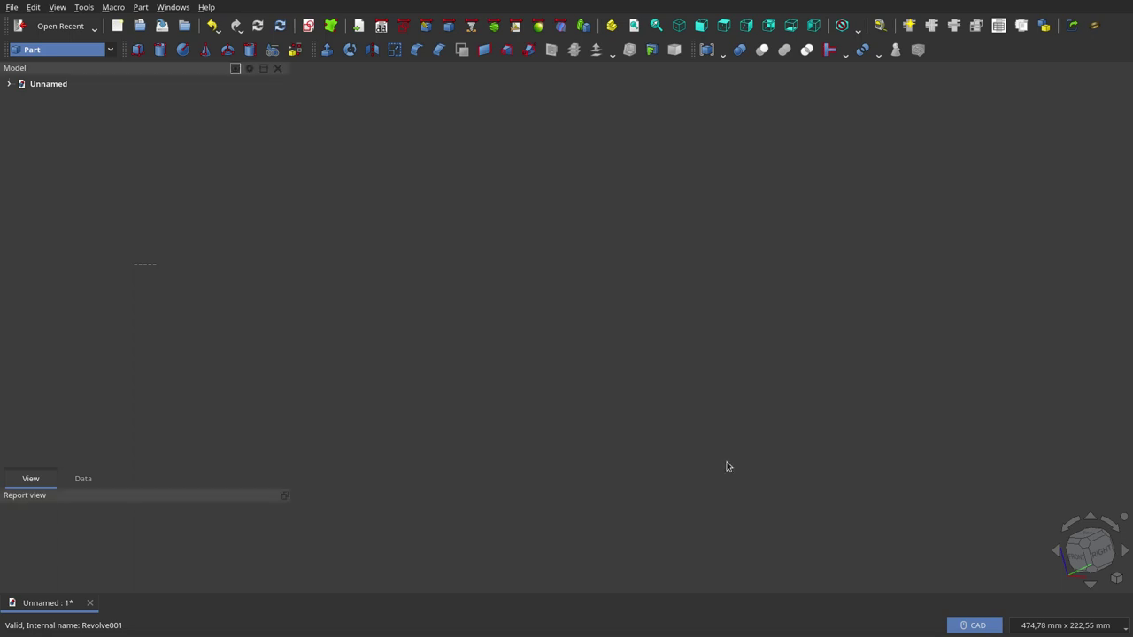
Unhide Revolve001 in the Unnamed tree and orbit and zoom to look into the bowl.
left_click(11, 85)
left_click(40, 97)
key("space")
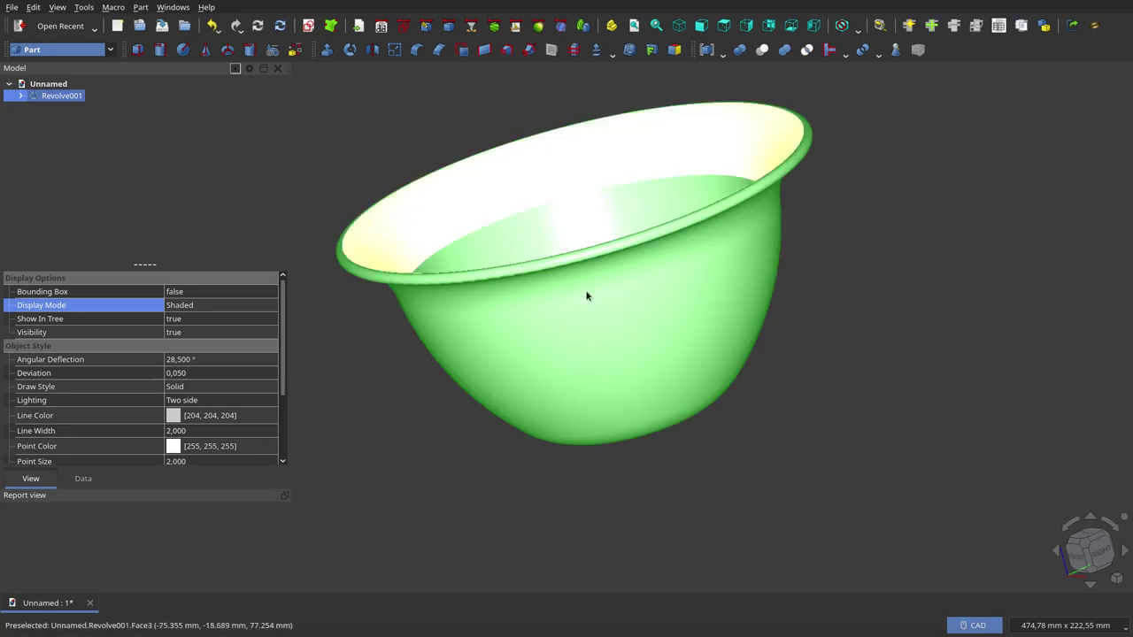
scroll(707, 387, "down", 3)
left_click(805, 308)
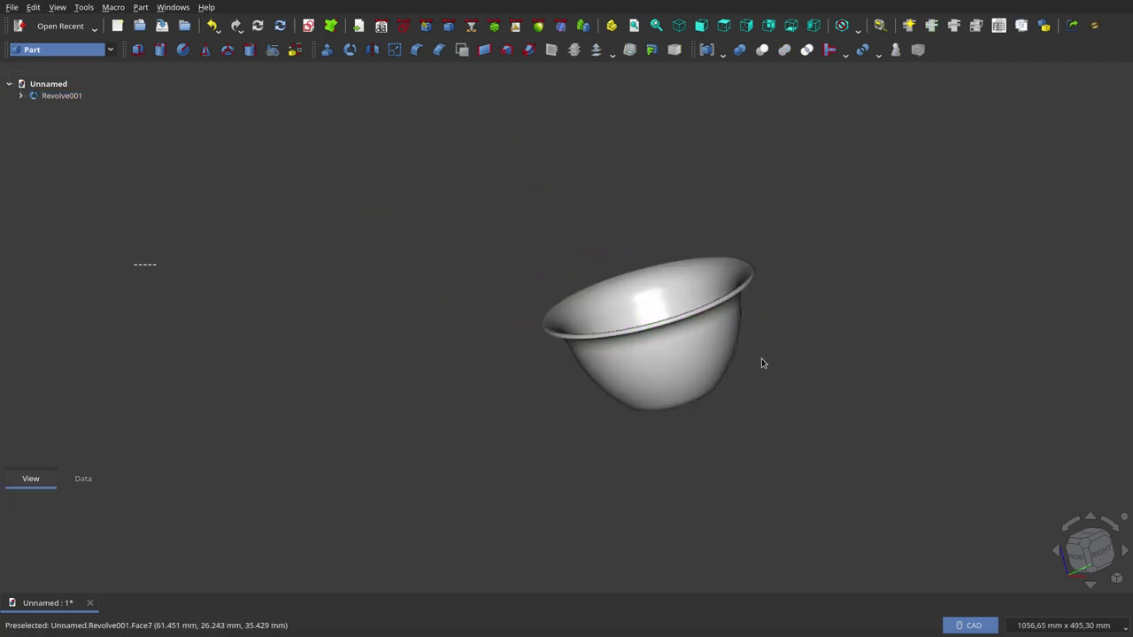
mouse_move(761, 359)
middle_mouse_down()
mouse_move(789, 481)
mouse_move(771, 416)
mouse_move(675, 247)
mouse_move(785, 316)
mouse_move(818, 377)
middle_mouse_up()
scroll(694, 347, "up", 2)
scroll(692, 350, "up", 2)
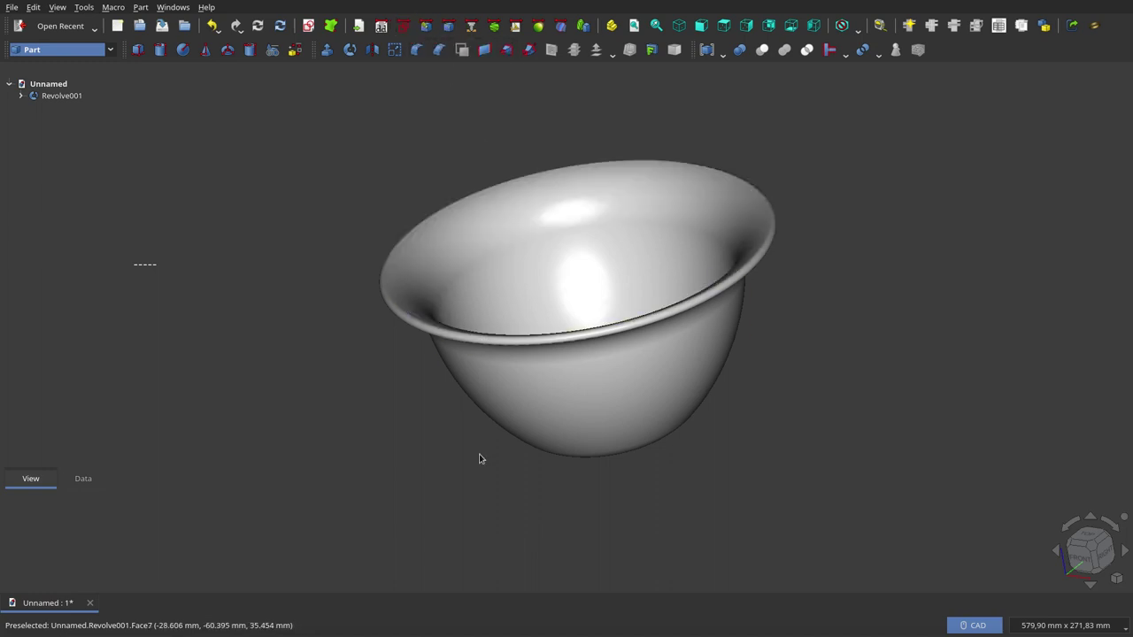
Create a new document and start a Sketcher sketch on the XZ plane.
left_click(118, 27)
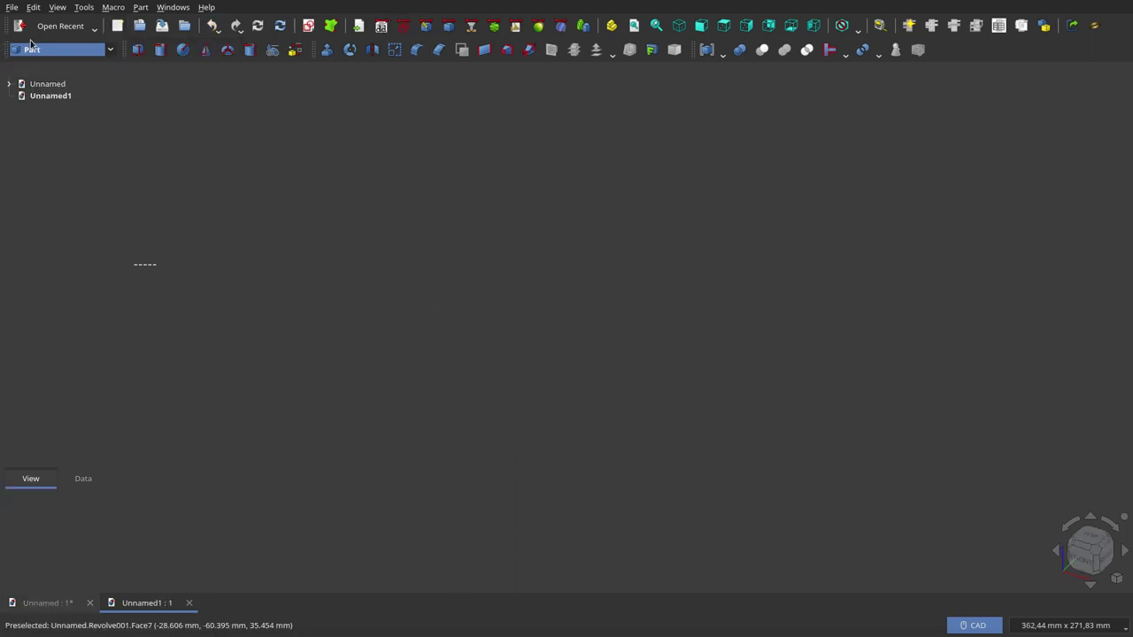
left_click(403, 25)
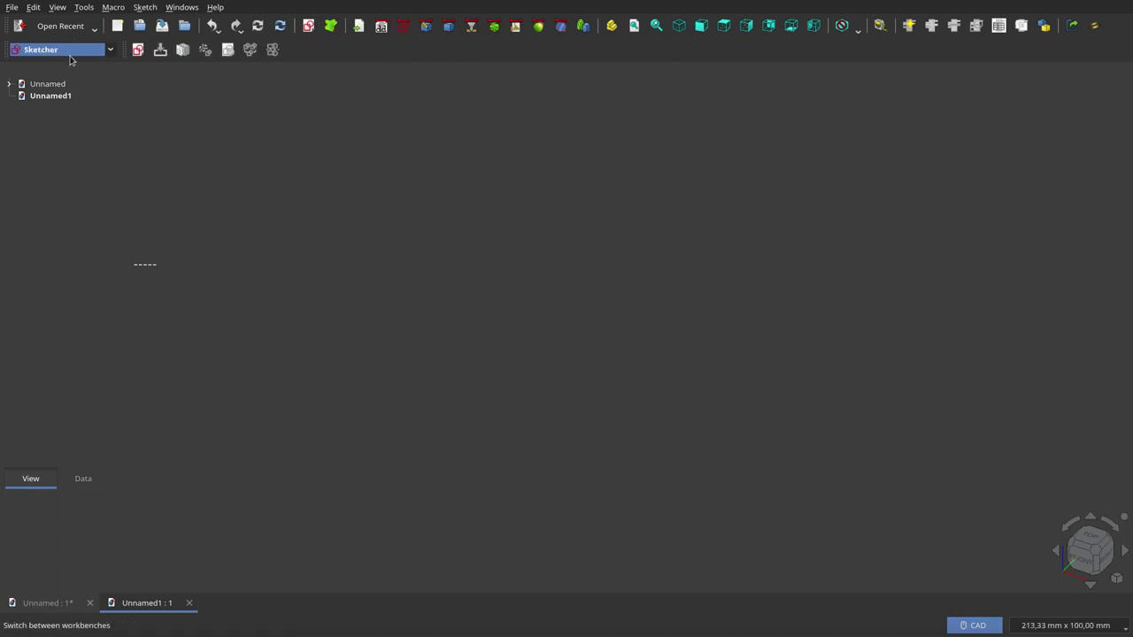
left_click(138, 50)
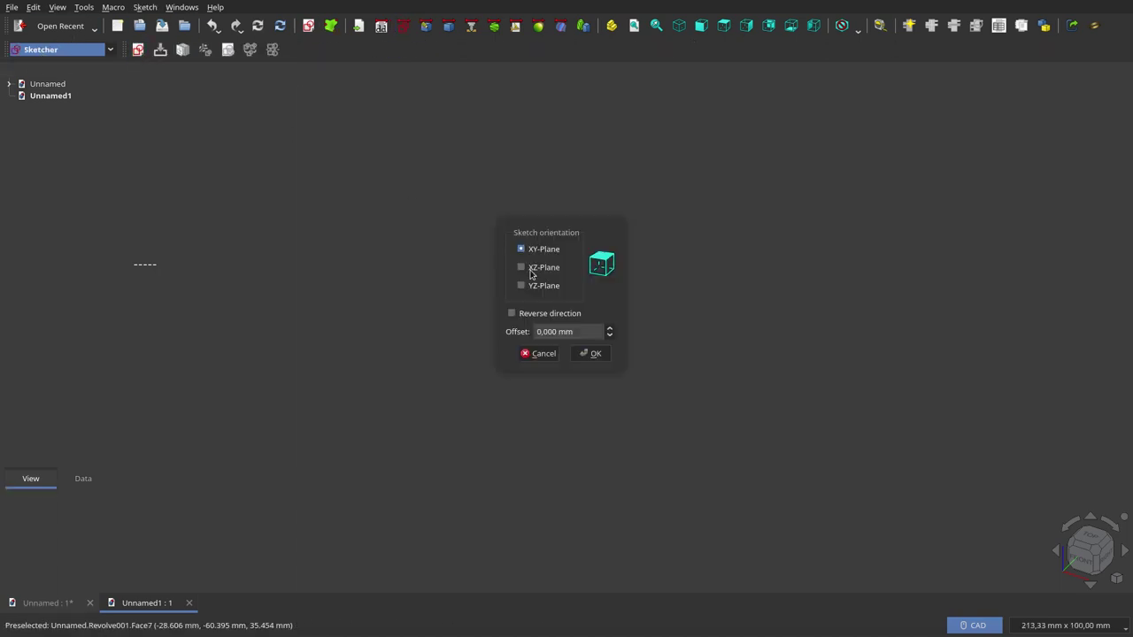
left_click(537, 275)
left_click(591, 353)
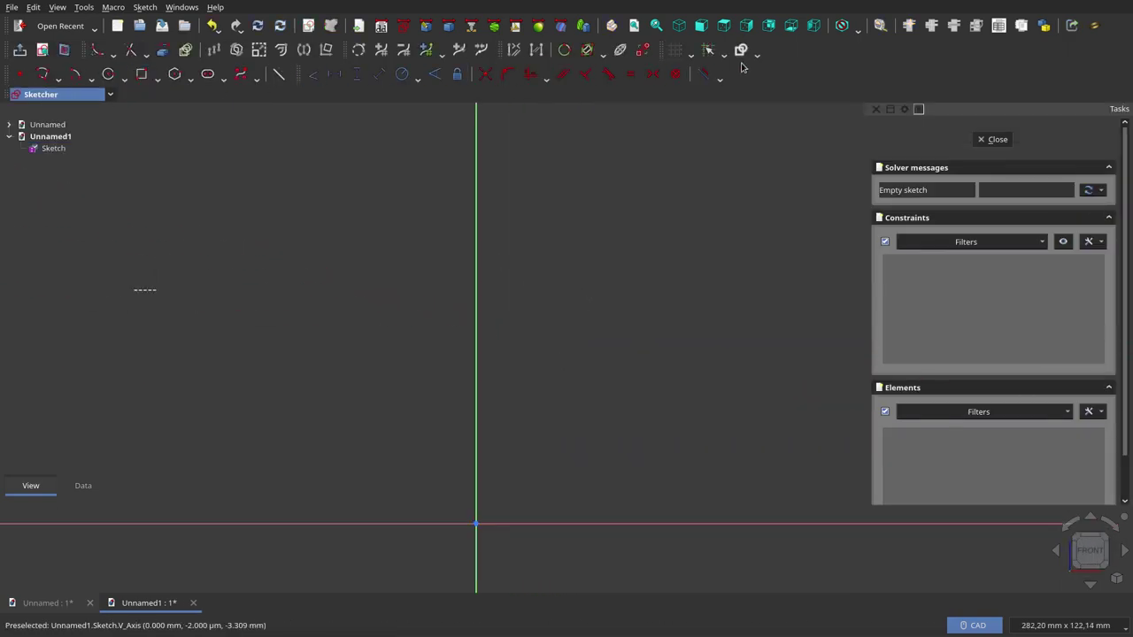
With driving constraints on, draw a construction polyline from the origin along the X axis.
left_click(708, 77)
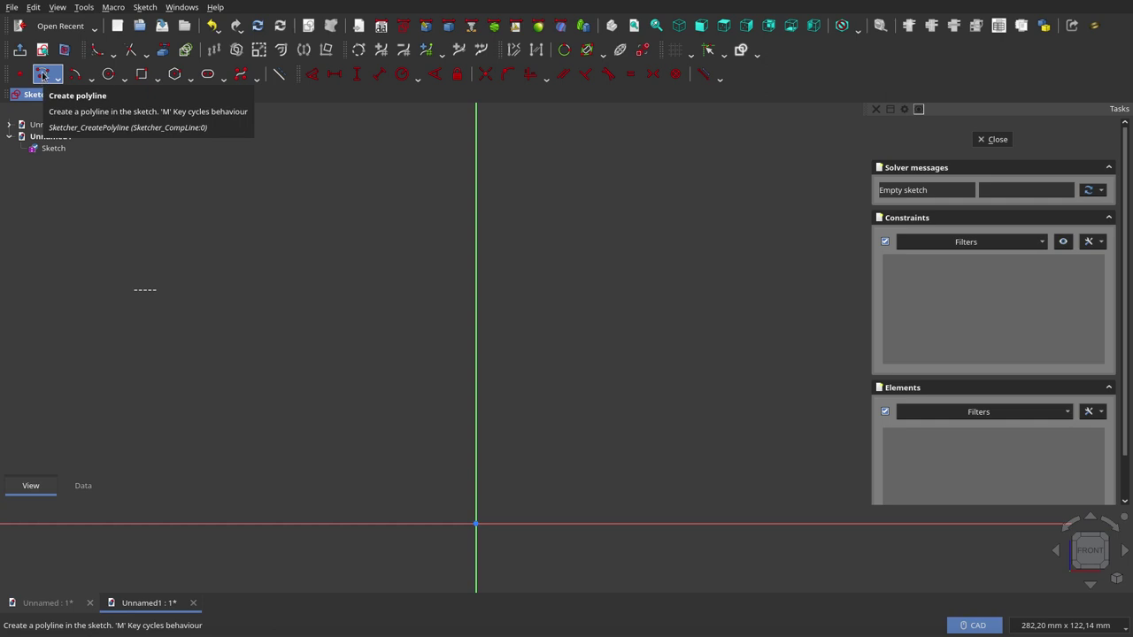
left_click(41, 74)
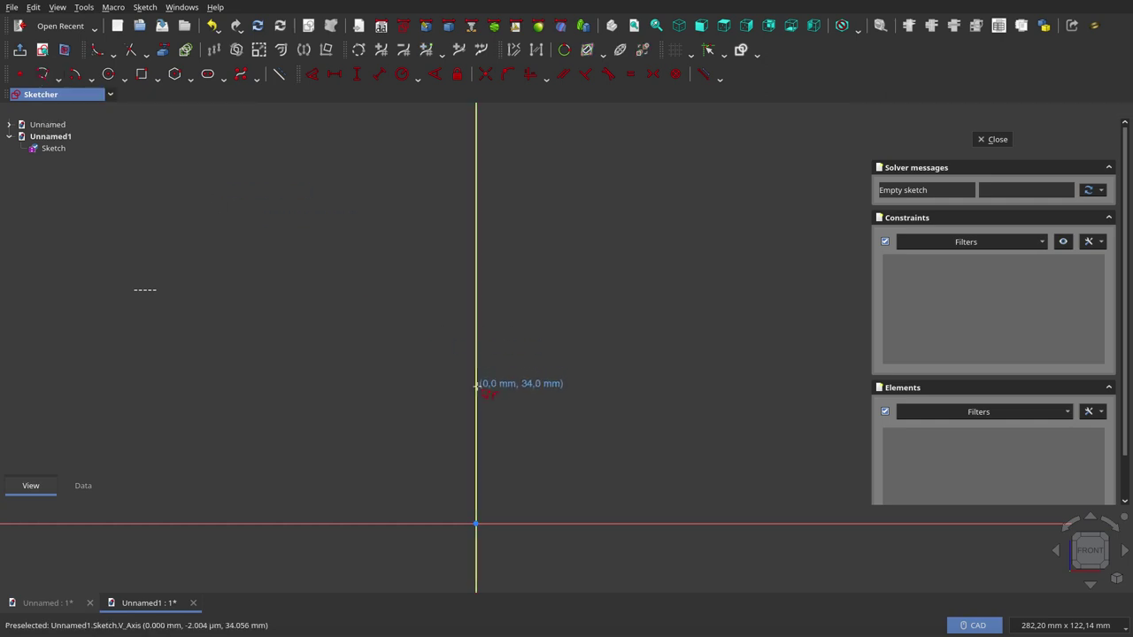
scroll(496, 339, "down", 2)
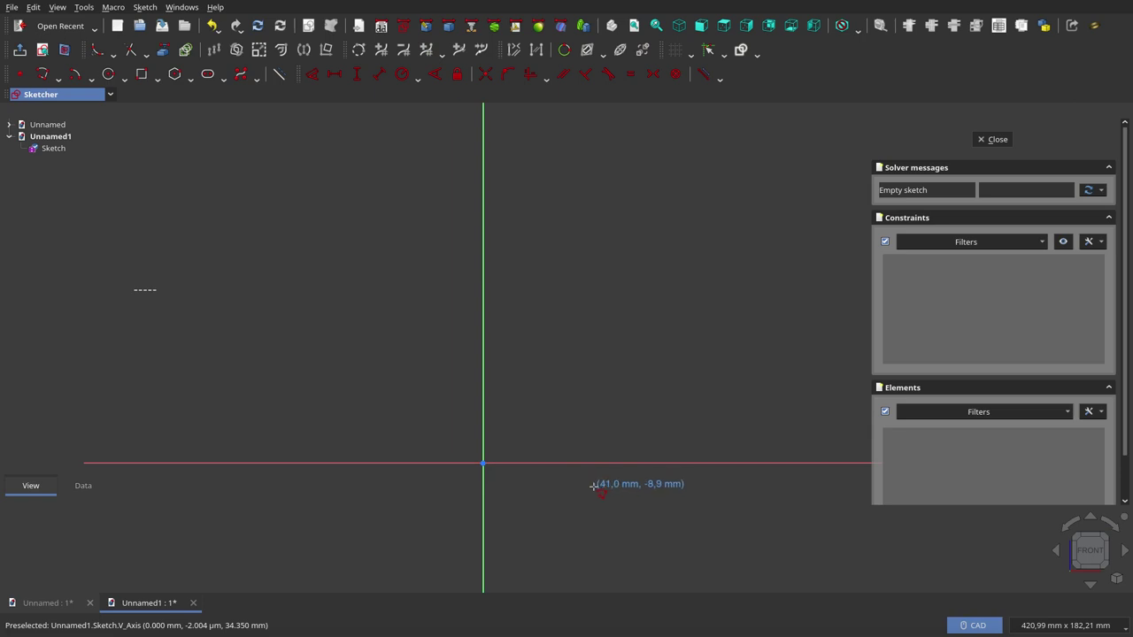
scroll(593, 483, "up", 2)
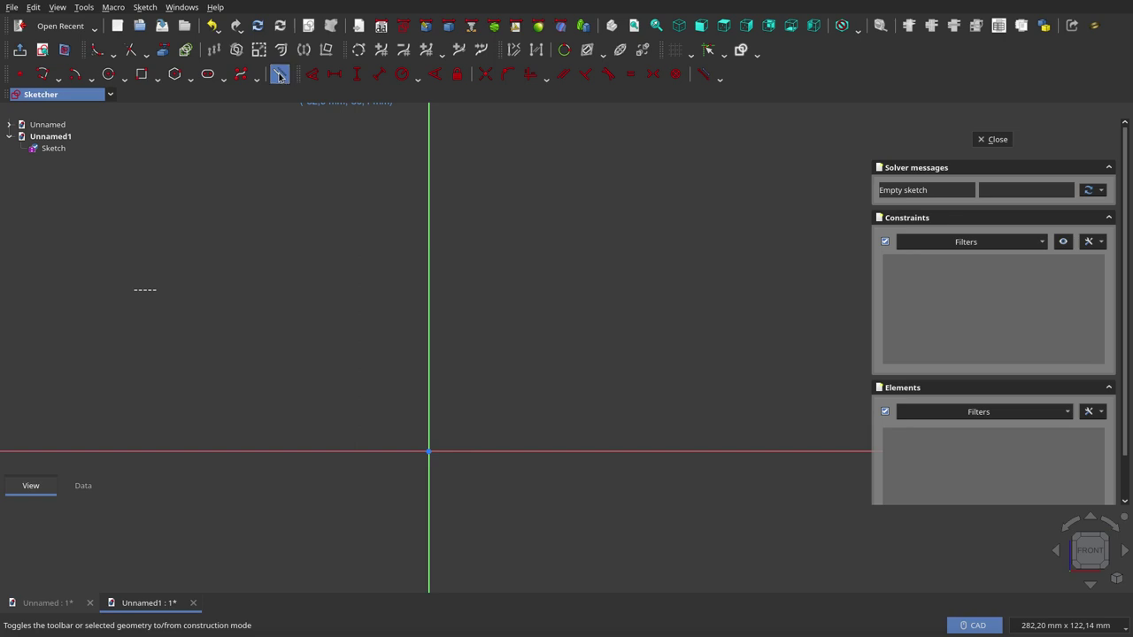
left_click(429, 452)
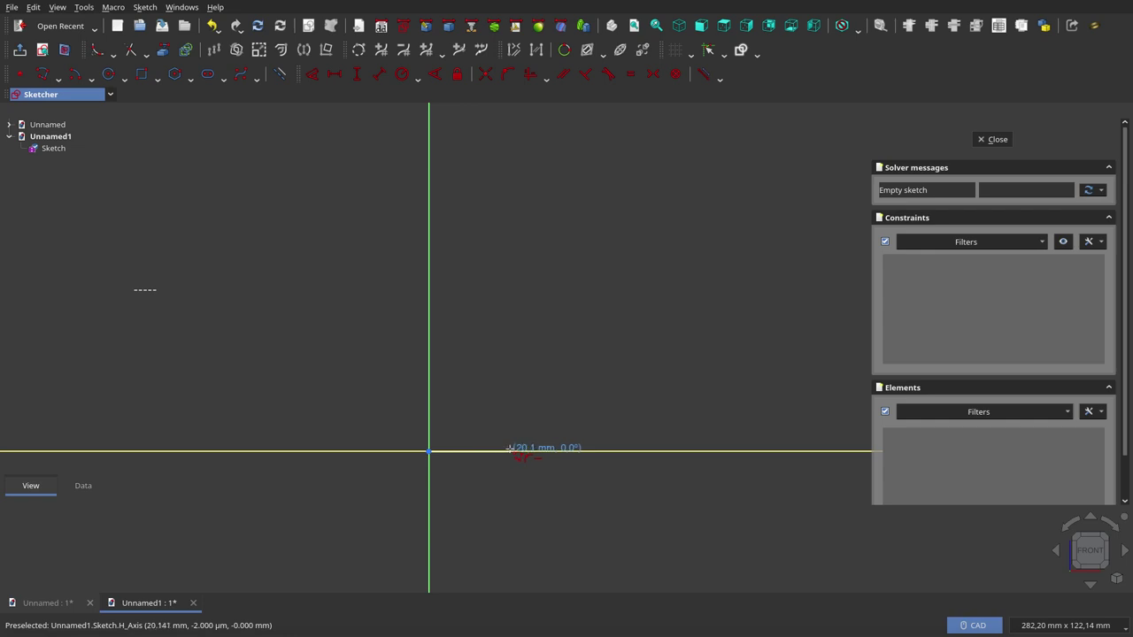
left_click(510, 448)
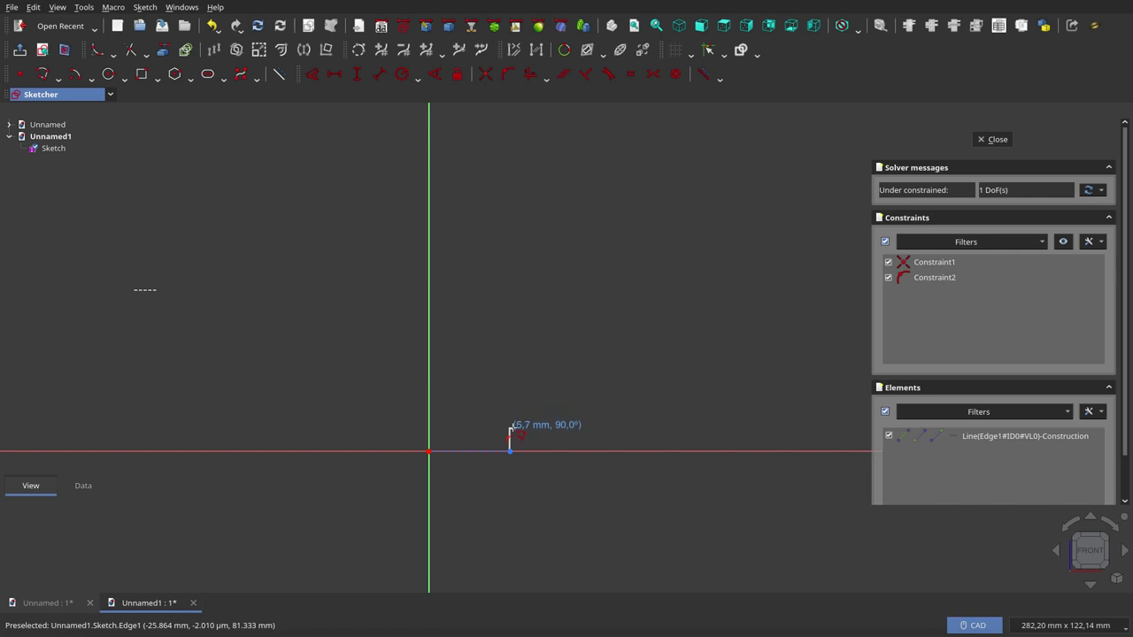
Add a short vertical line, then an outward-curving arc ending at a 45° sweep.
left_click(510, 431)
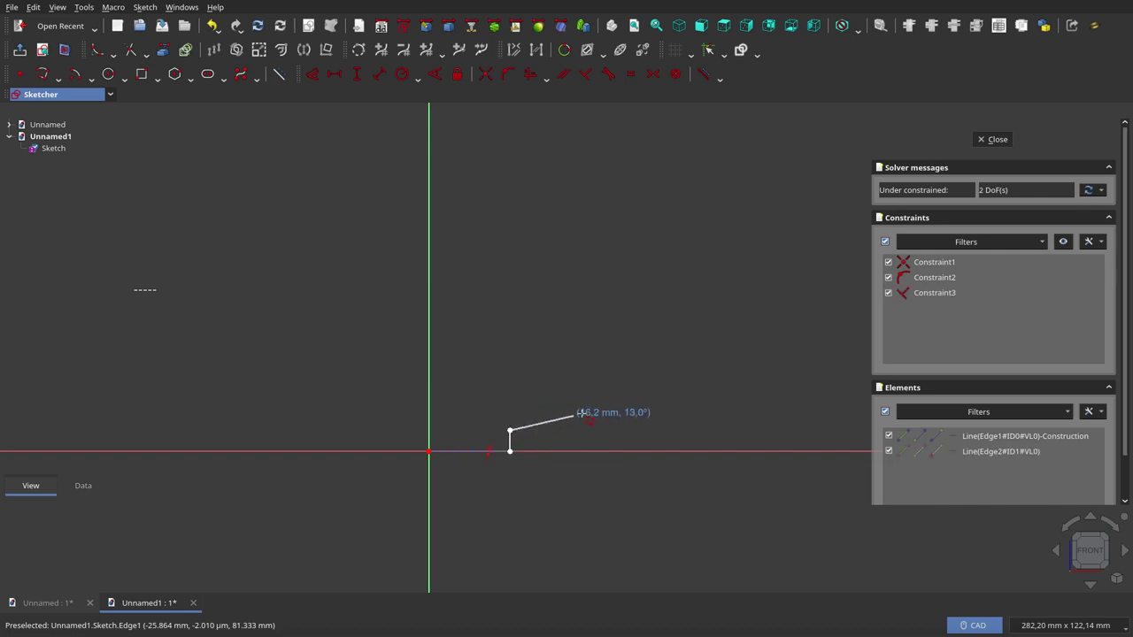
key("m")
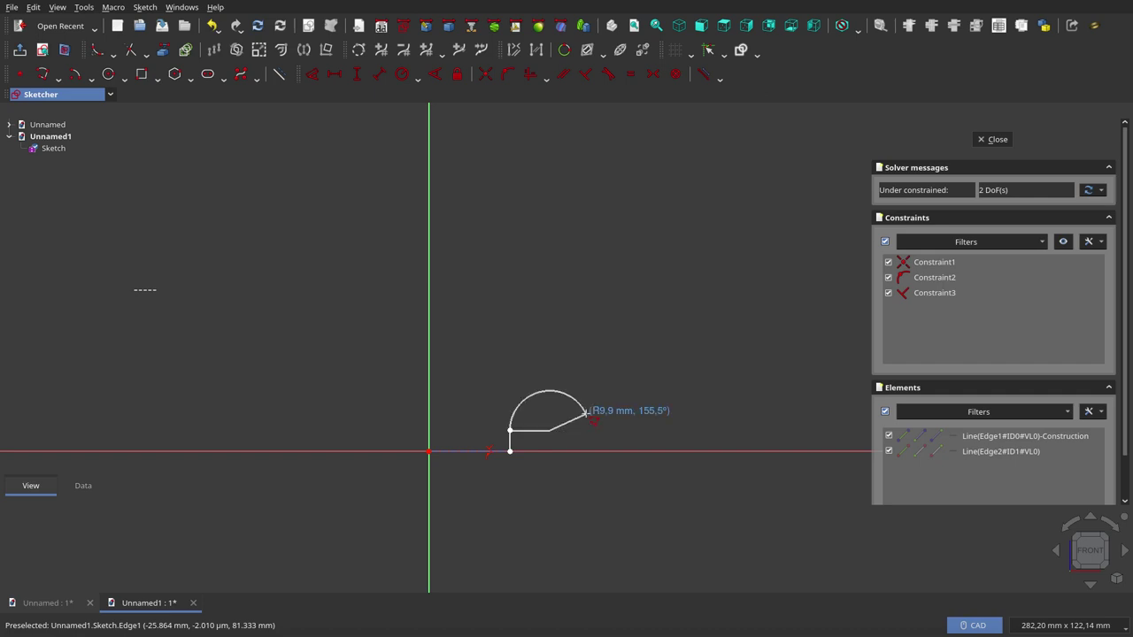
key("m")
key("m")
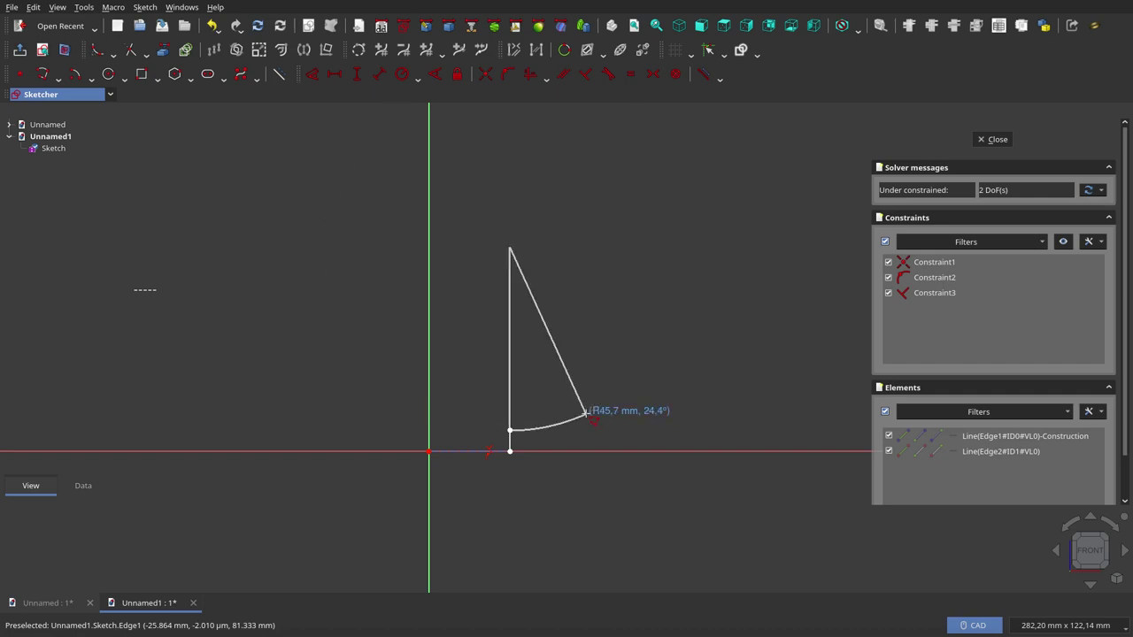
key("m")
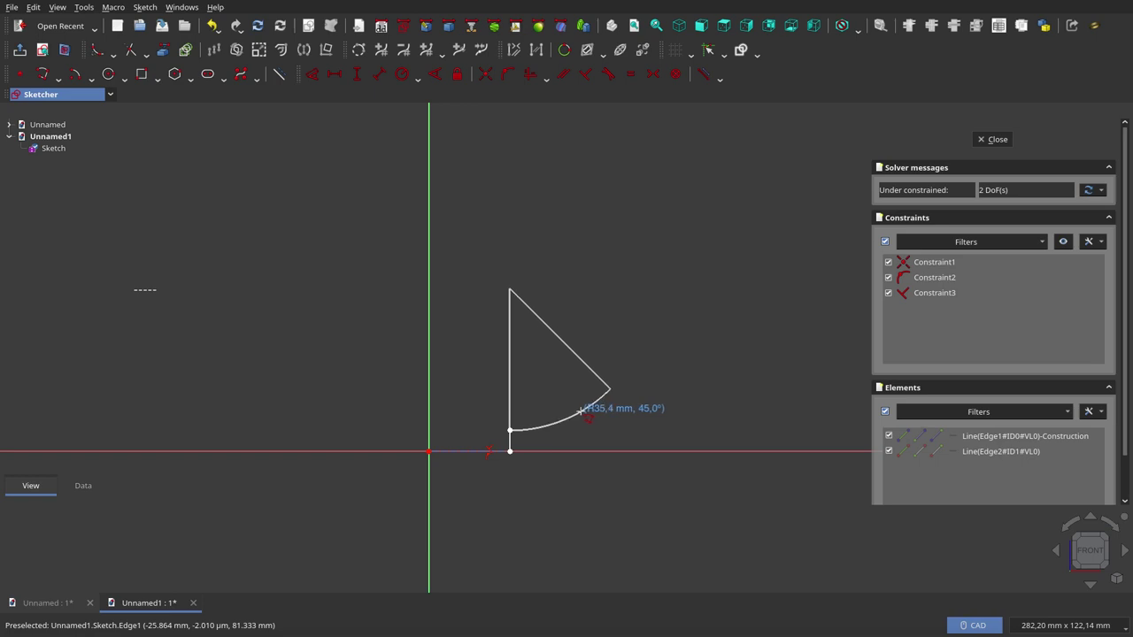
left_click(580, 411)
Continue the profile with a second arc sweeping up and outward.
scroll(589, 396, "down", 2)
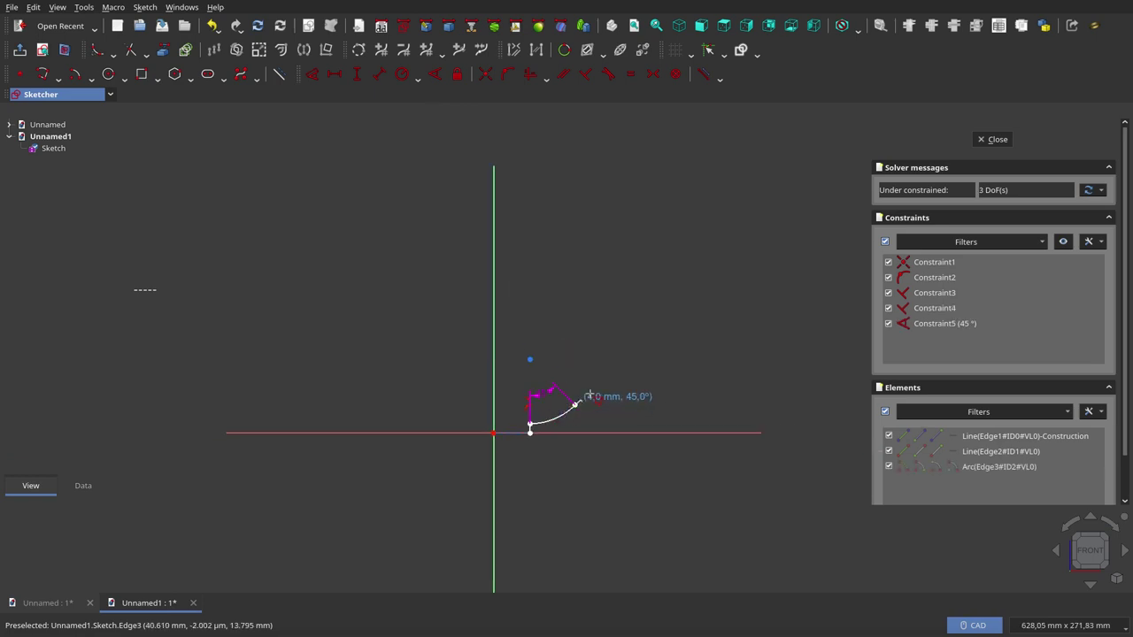
scroll(588, 396, "up", 3)
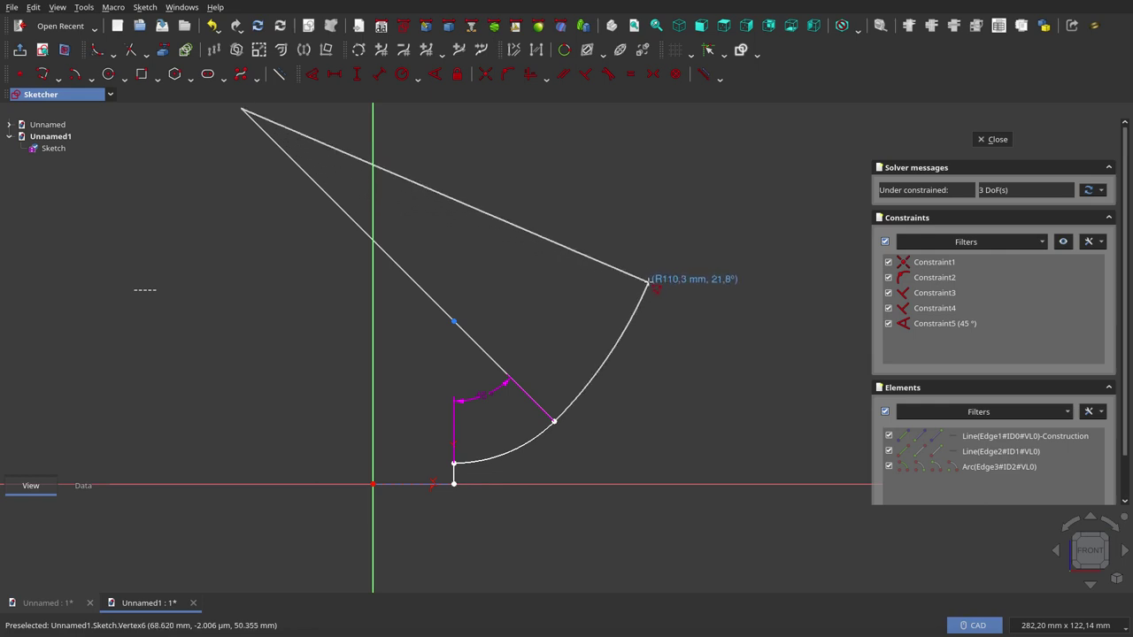
scroll(645, 283, "down", 1)
scroll(645, 284, "down", 1)
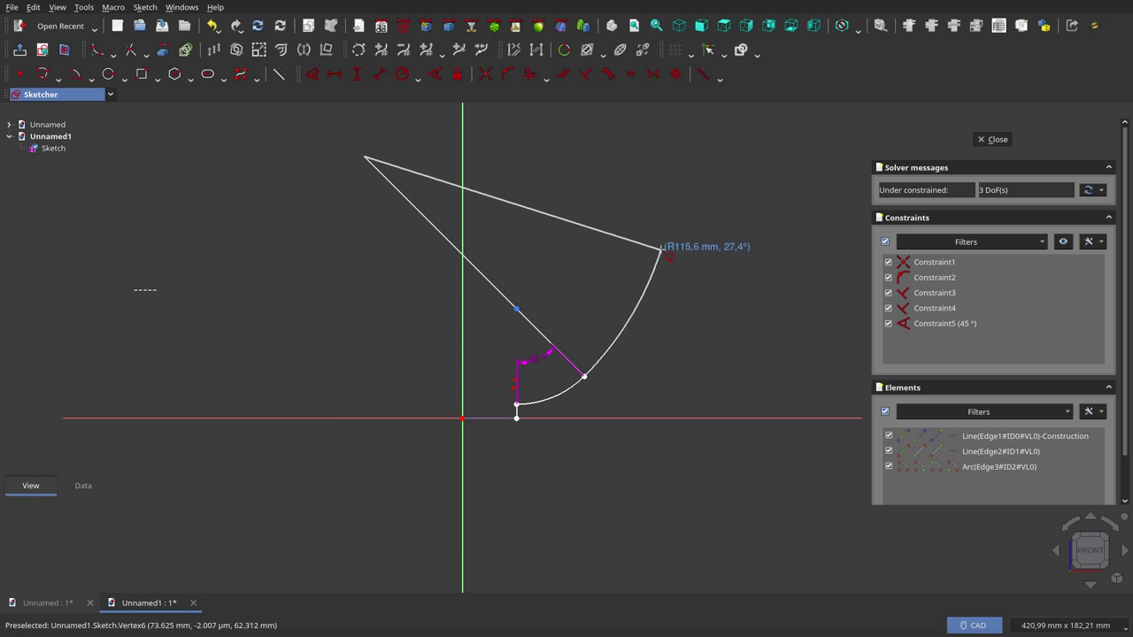
left_click(662, 251)
Add a third outer-wall arc, then a small 180° arc curling over the rim.
scroll(598, 357, "down", 4)
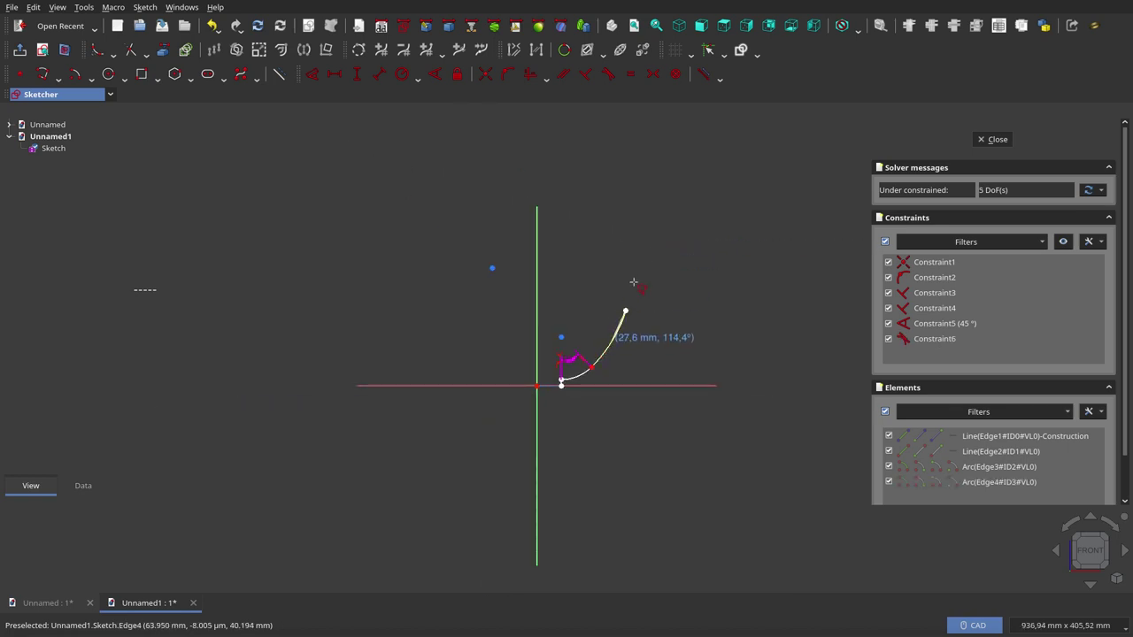
key("m")
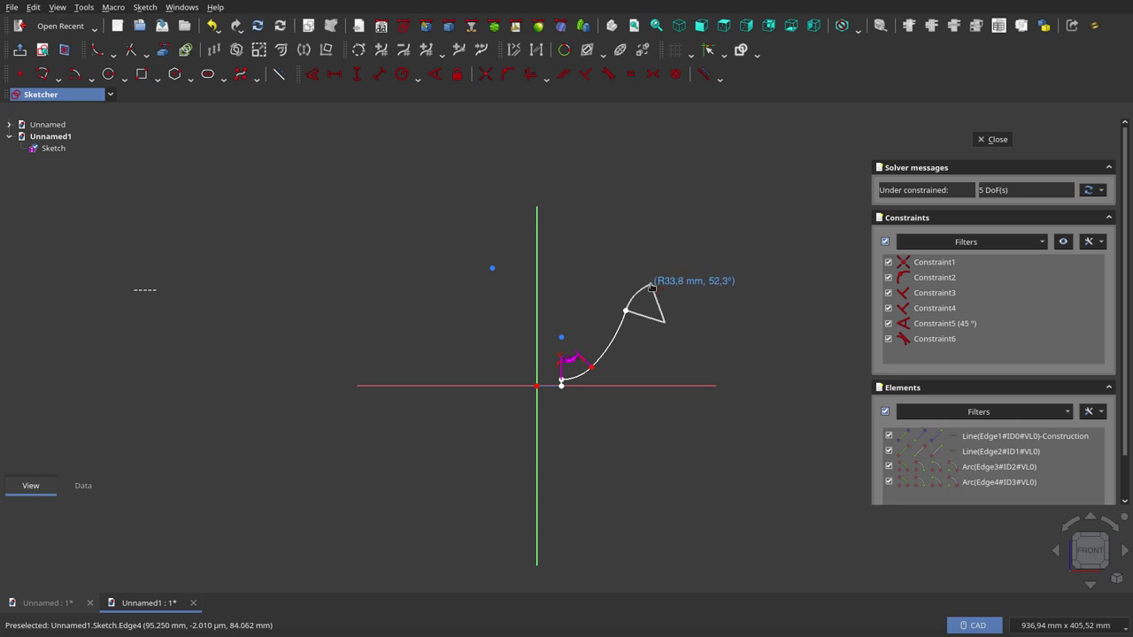
left_click(651, 285)
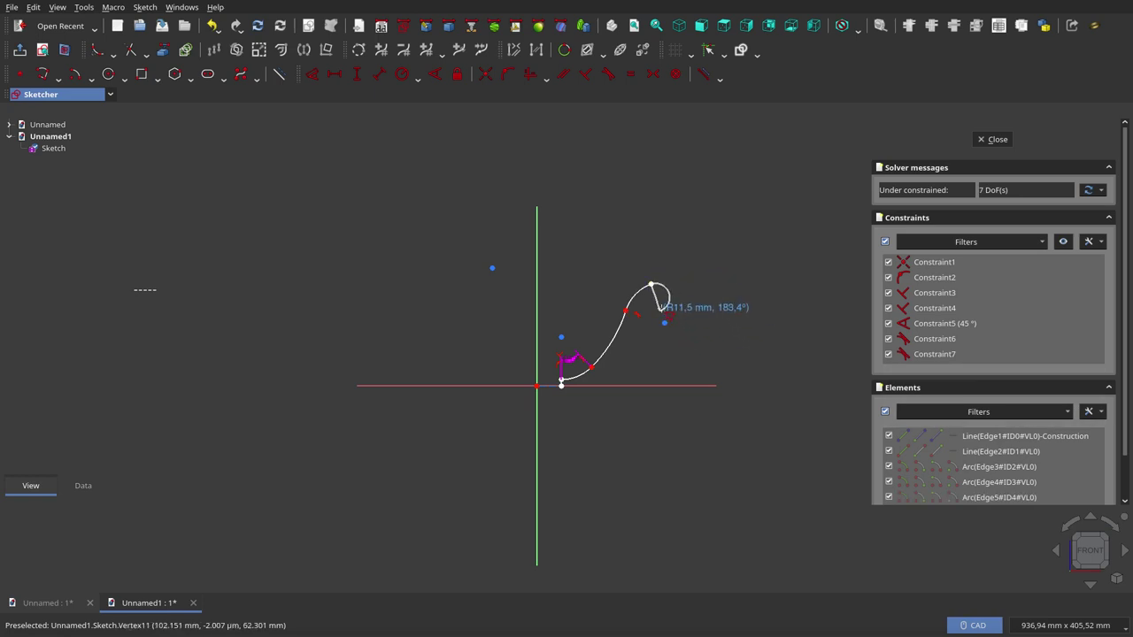
scroll(664, 308, "up", 5)
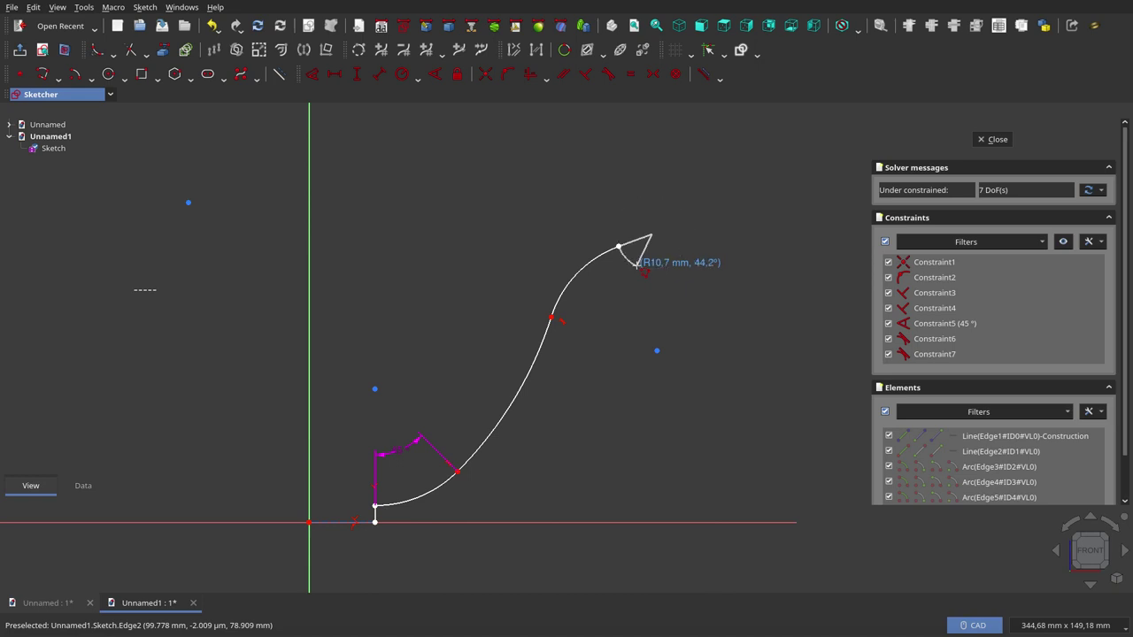
key("m")
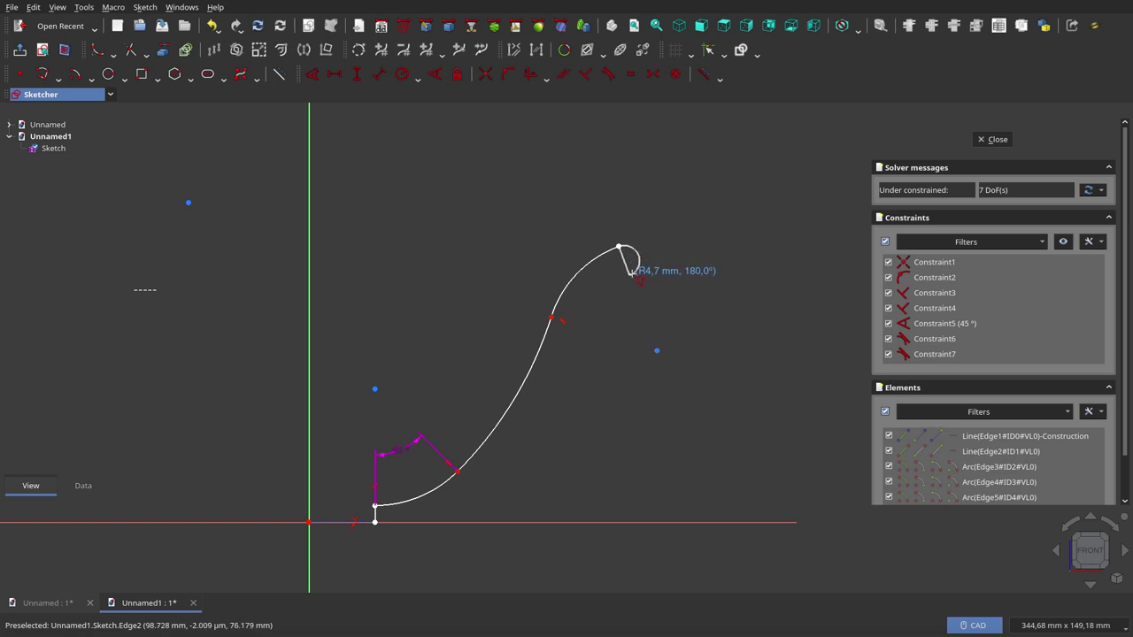
scroll(631, 273, "up", 2)
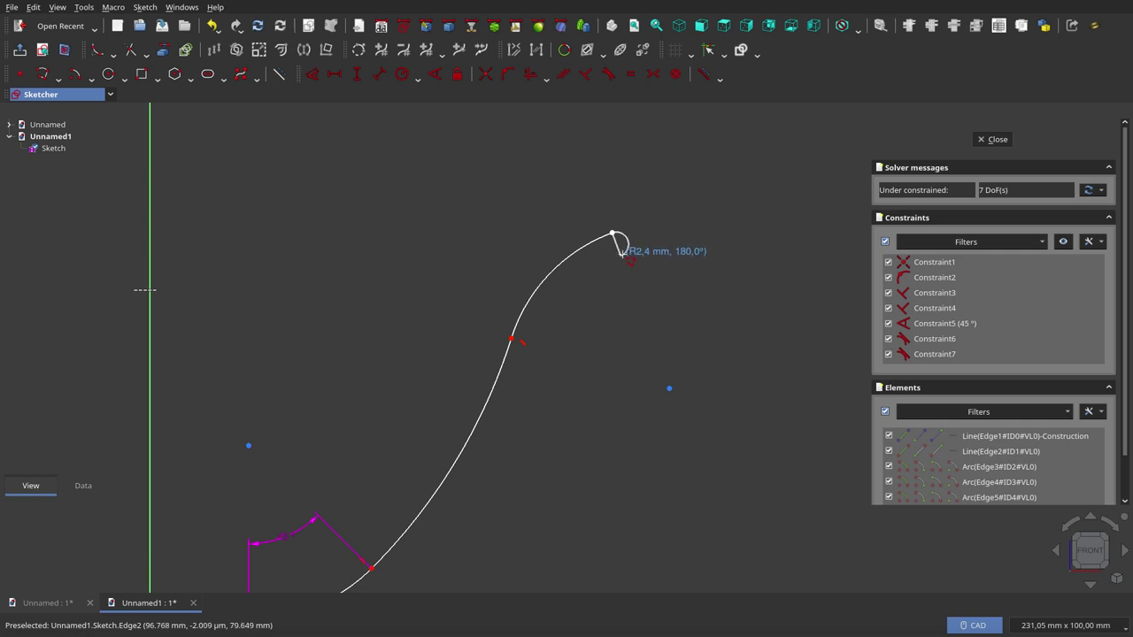
left_click(622, 253)
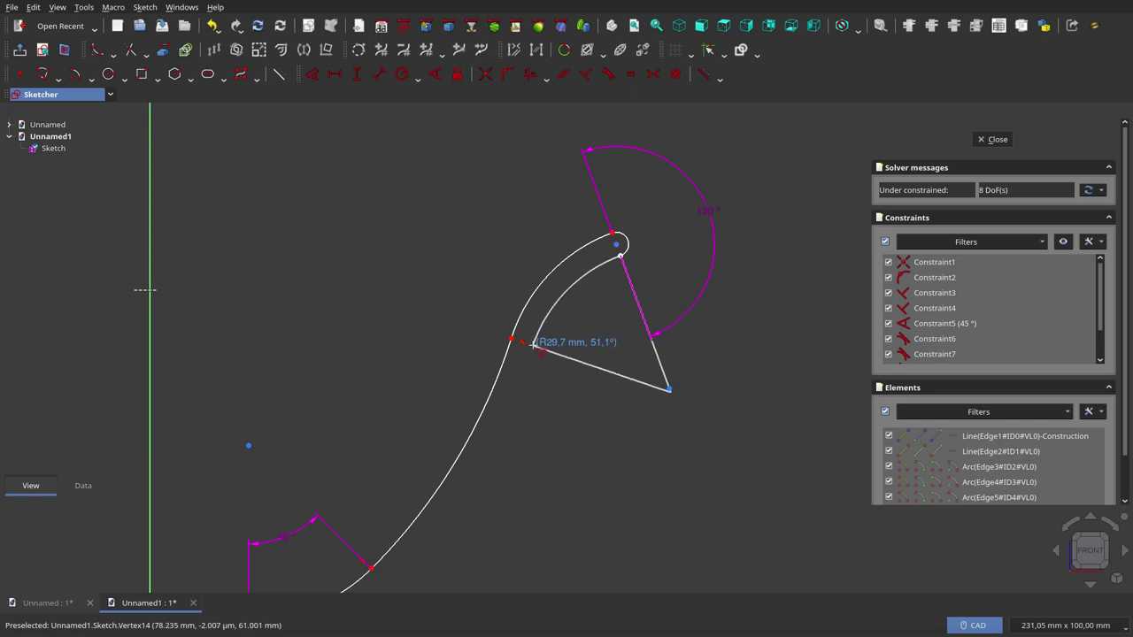
Draw the arc heading back down from the rim and the long inner wall arc.
left_click(532, 348)
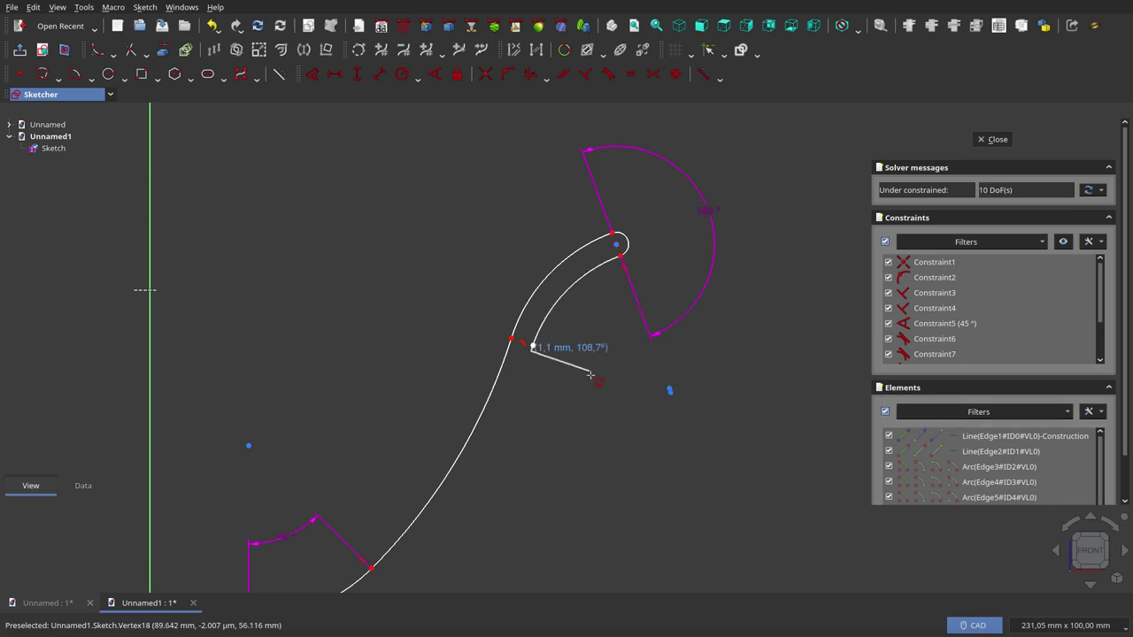
scroll(590, 376, "down", 5)
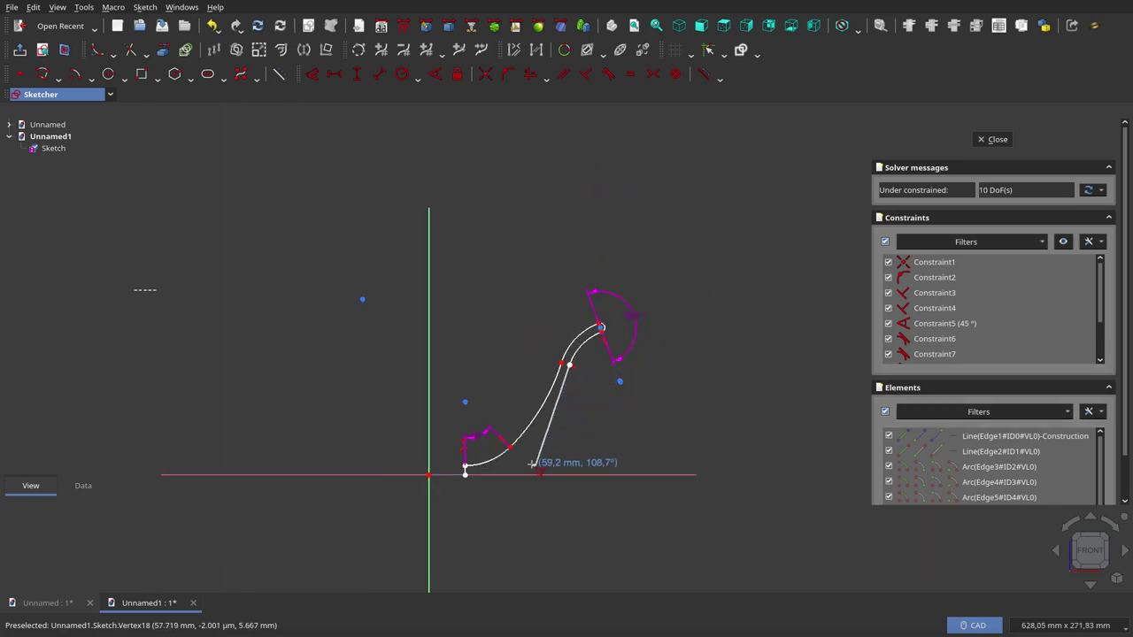
key("m")
key("m")
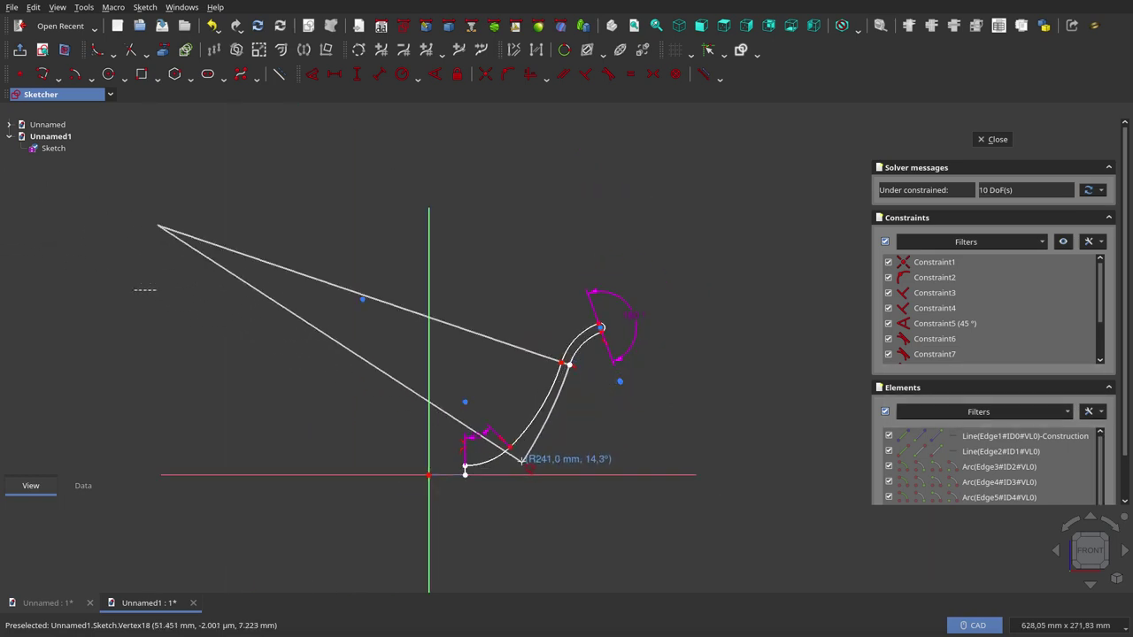
scroll(510, 454, "down", 1)
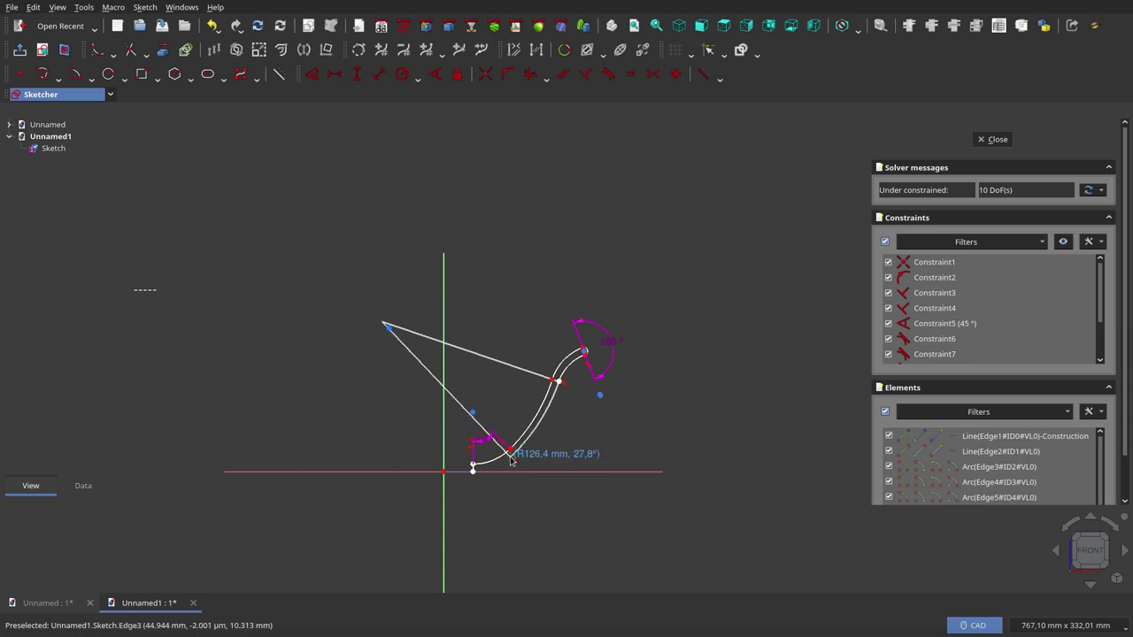
left_click(511, 460)
scroll(511, 461, "down", 3)
scroll(522, 458, "up", 6)
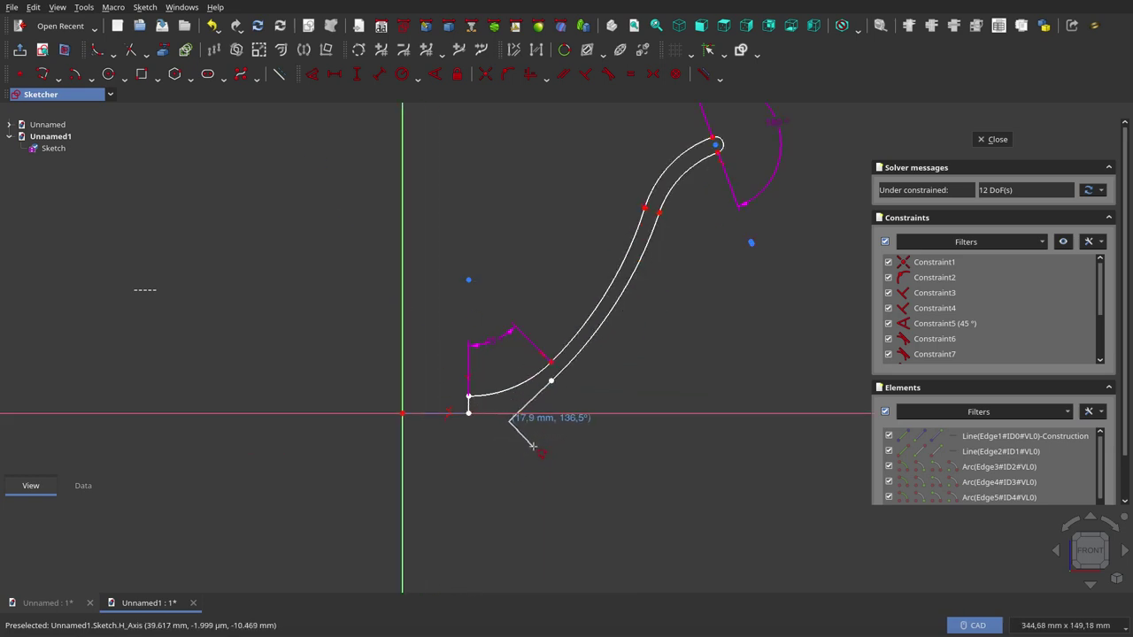
Close the profile at the base with a final arc, then box-select the arc centres.
left_click(531, 442)
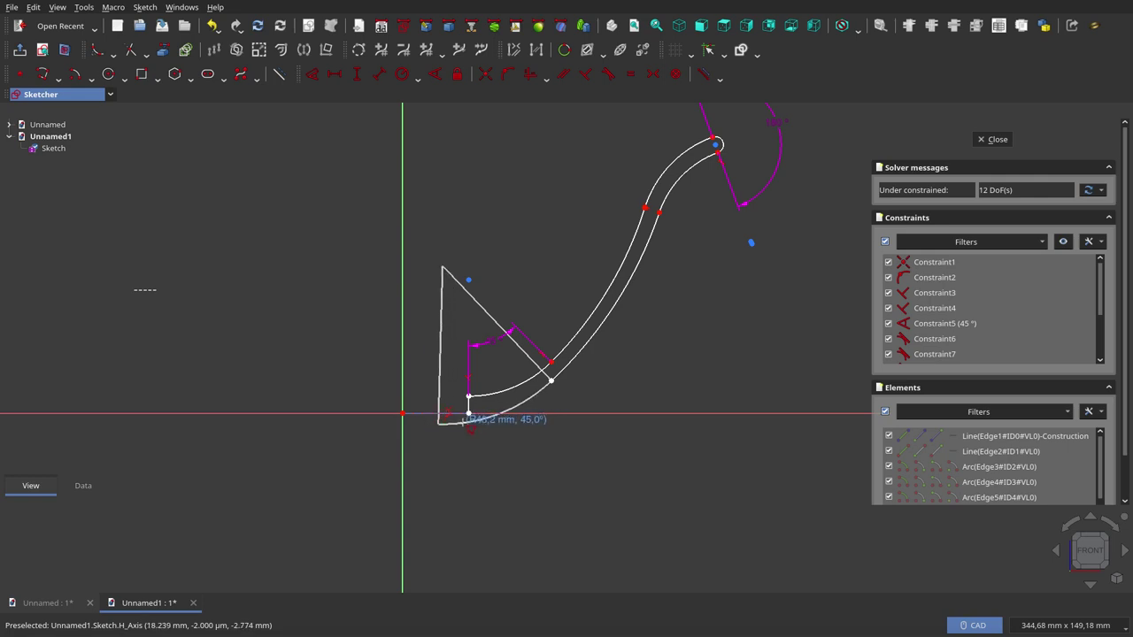
left_click(468, 423)
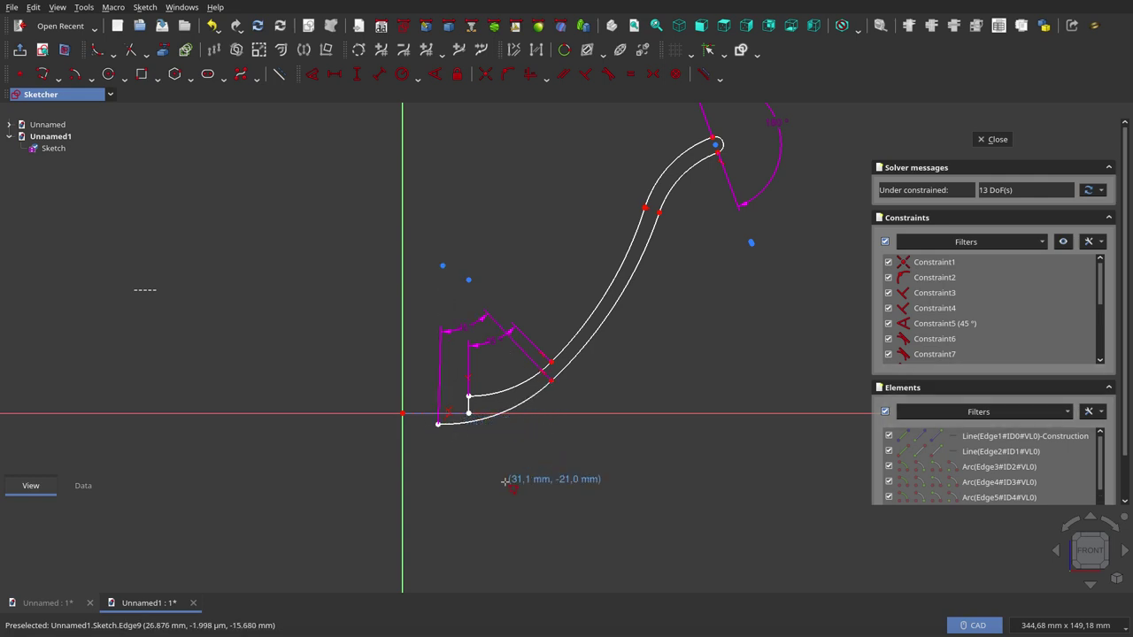
scroll(526, 460, "down", 3)
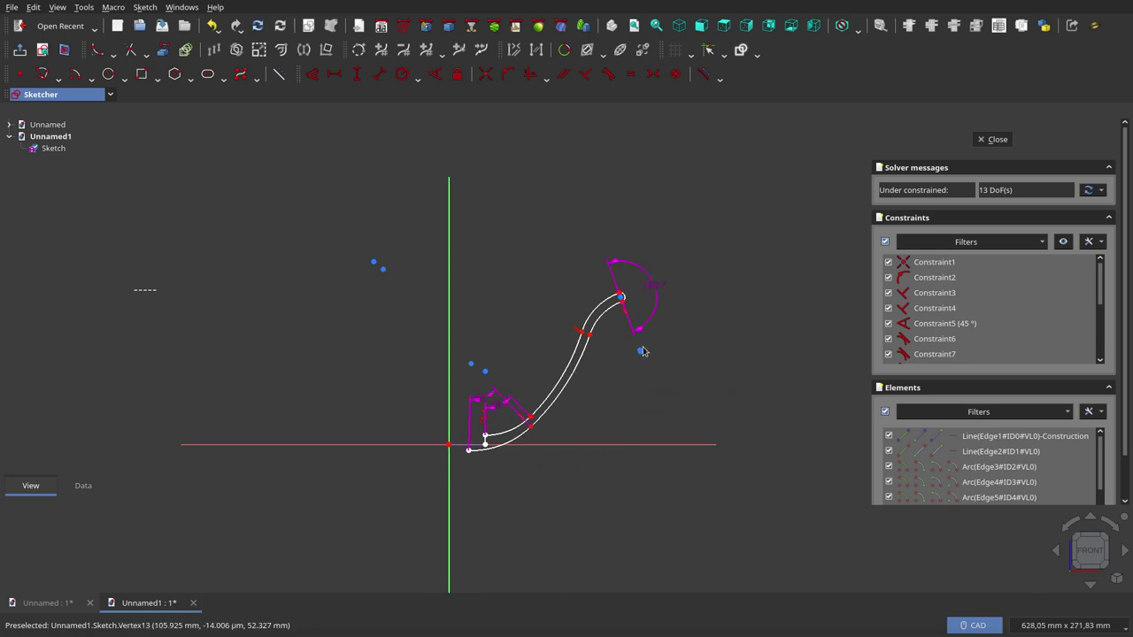
scroll(643, 339, "up", 3)
left_click_drag(620, 348, 663, 397)
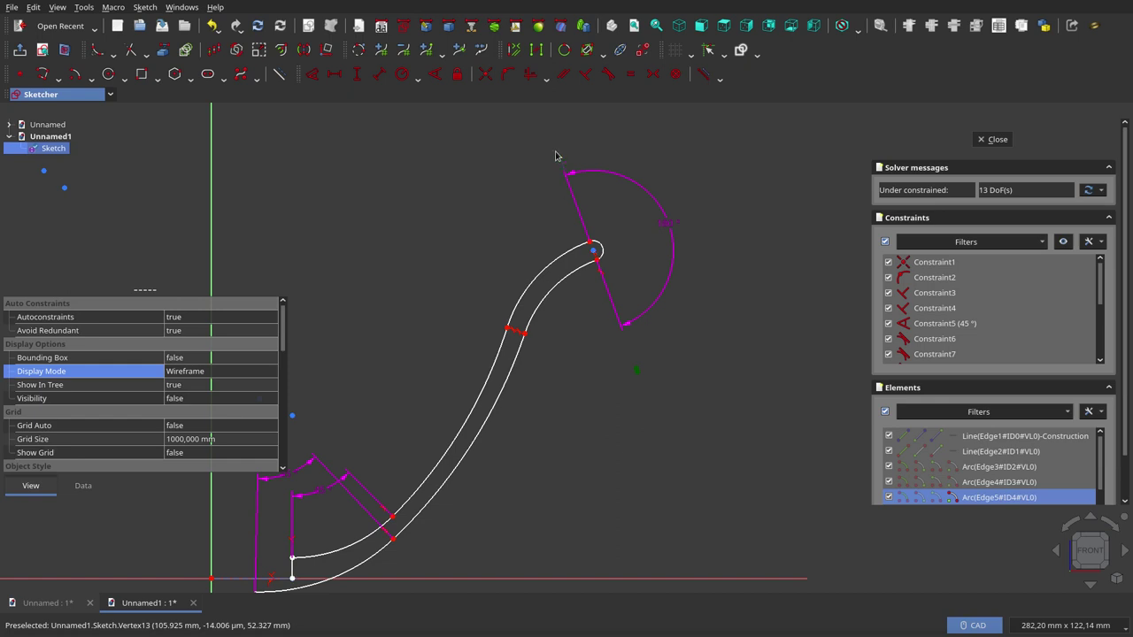
Make the overlapping inner and outer arc centres coincident, pair by pair.
left_click(485, 74)
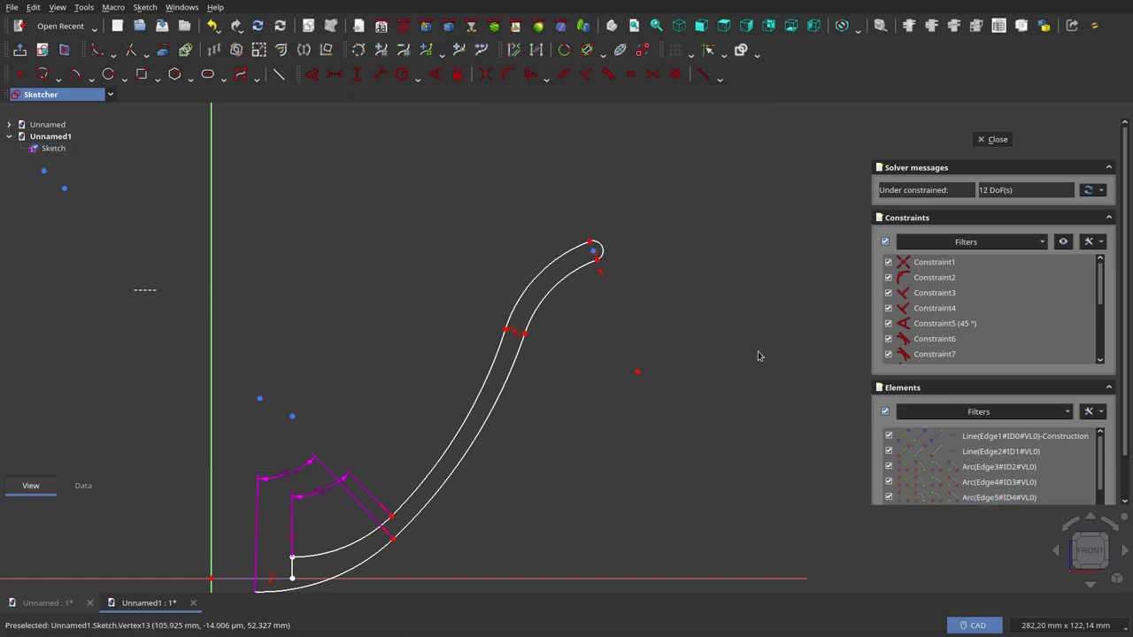
scroll(761, 353, "down", 2)
left_click_drag(274, 210, 316, 264)
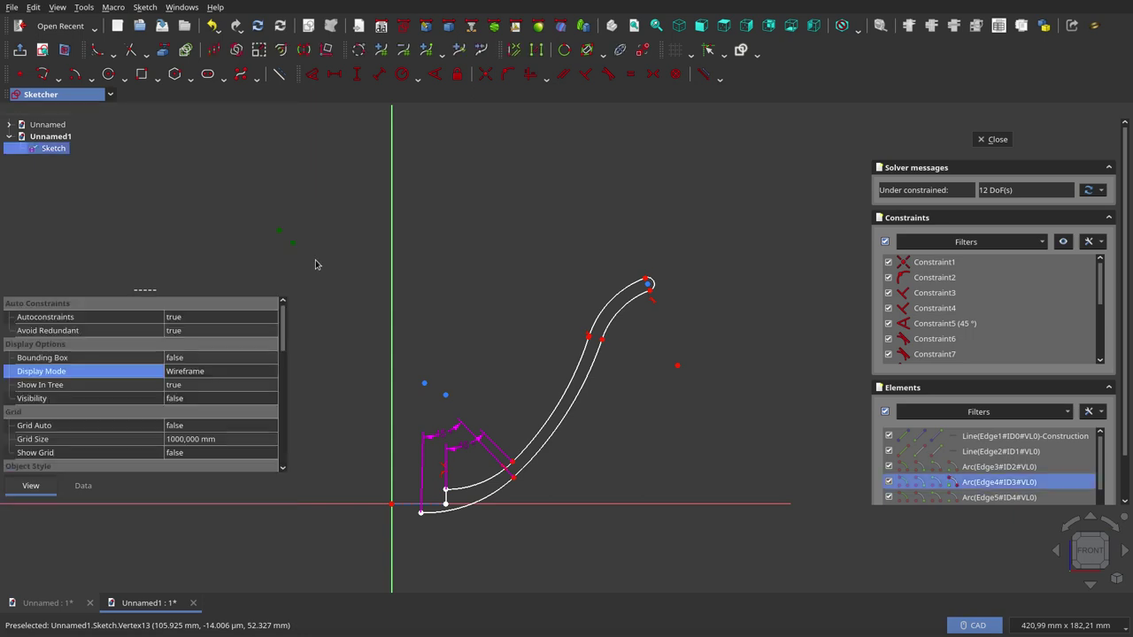
key("c")
left_click_drag(406, 369, 468, 420)
key("c")
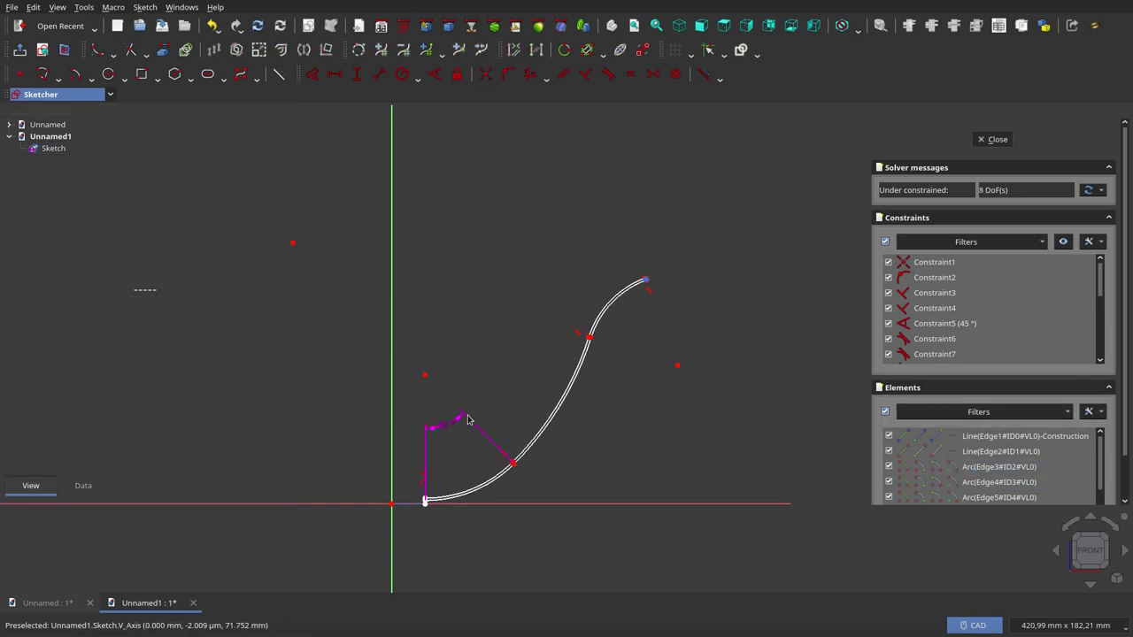
Join the inner and bottom base vertices with a coincident constraint.
scroll(491, 515, "up", 1)
scroll(465, 518, "up", 3)
scroll(454, 469, "up", 3)
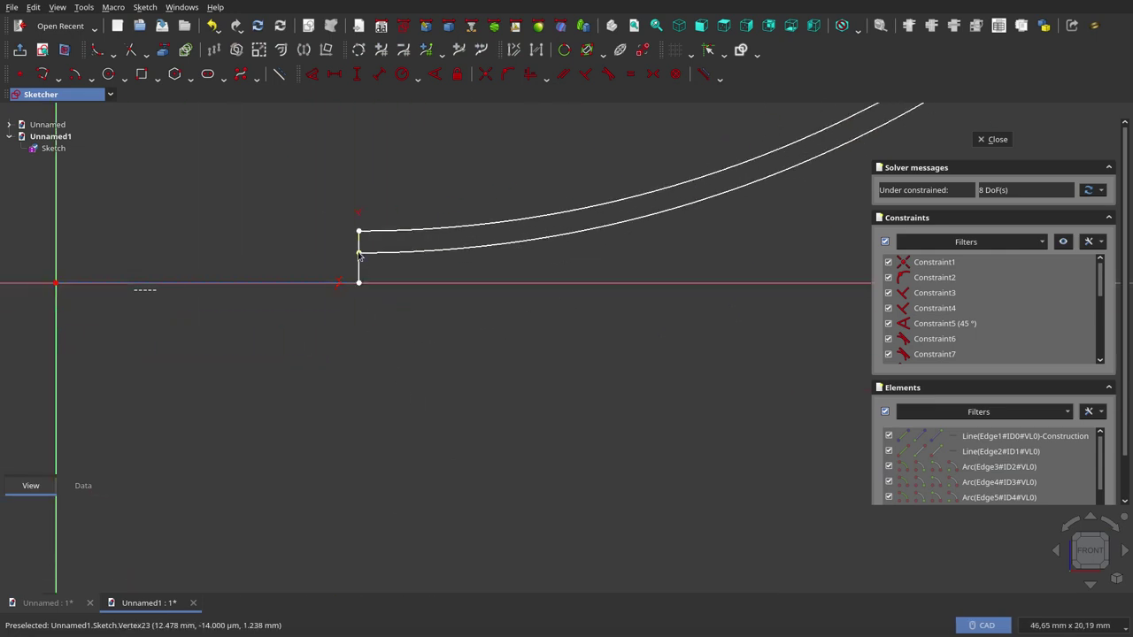
left_click(358, 255)
left_click(358, 283)
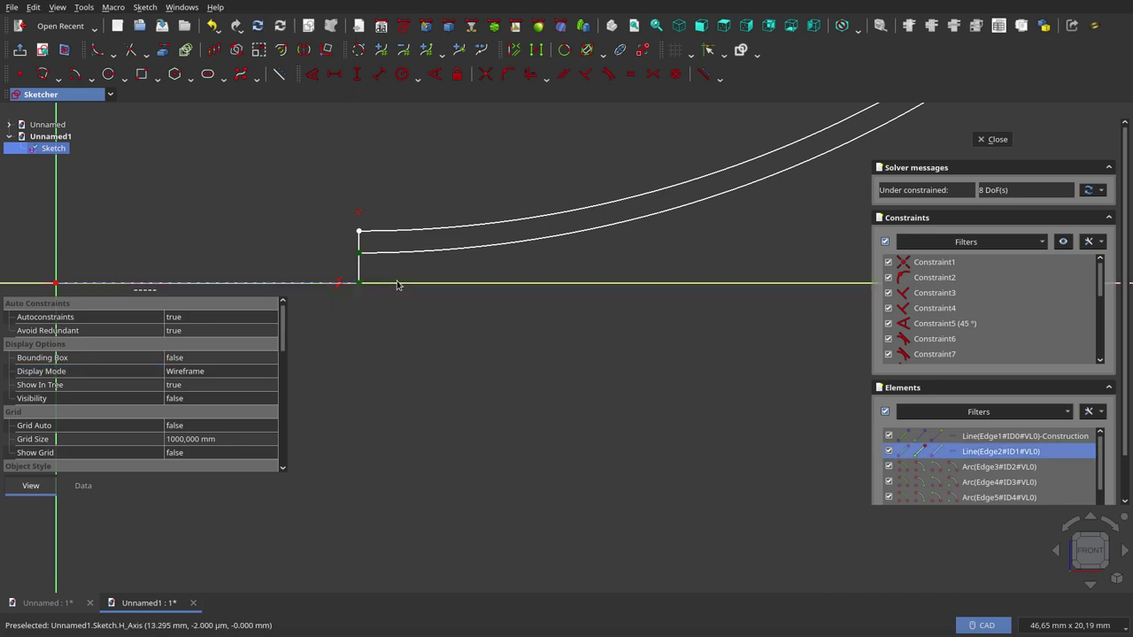
left_click(486, 74)
scroll(523, 425, "down", 5)
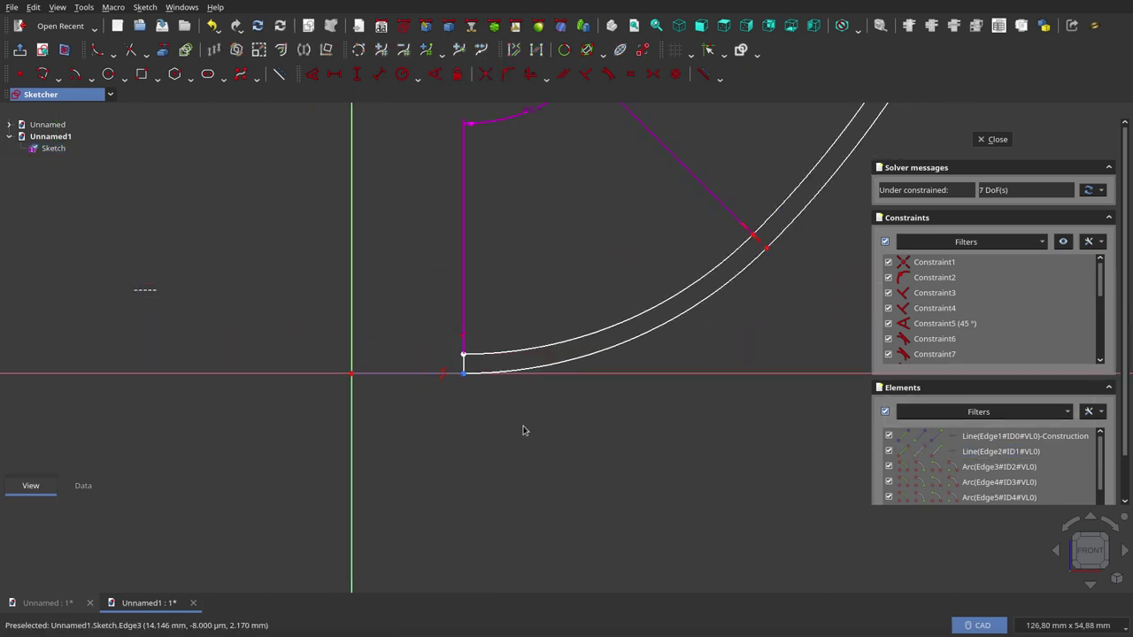
scroll(508, 418, "down", 4)
scroll(498, 422, "down", 1)
scroll(493, 428, "down", 1)
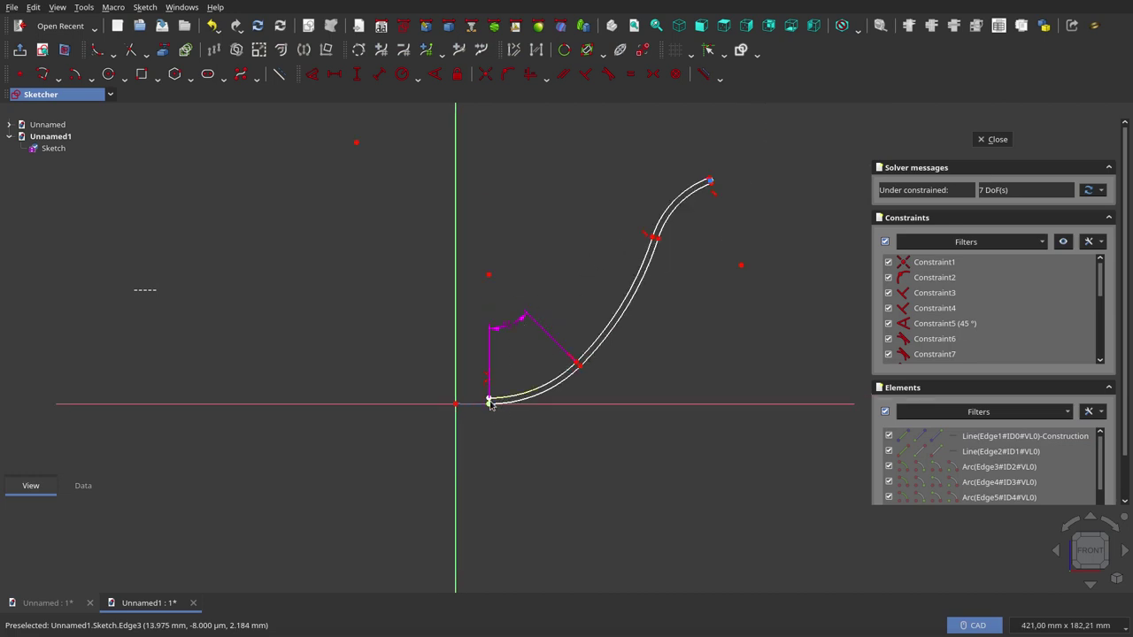
Dimension the construction line along the axis to a length of 20 mm.
scroll(489, 399, "up", 5)
left_click(312, 75)
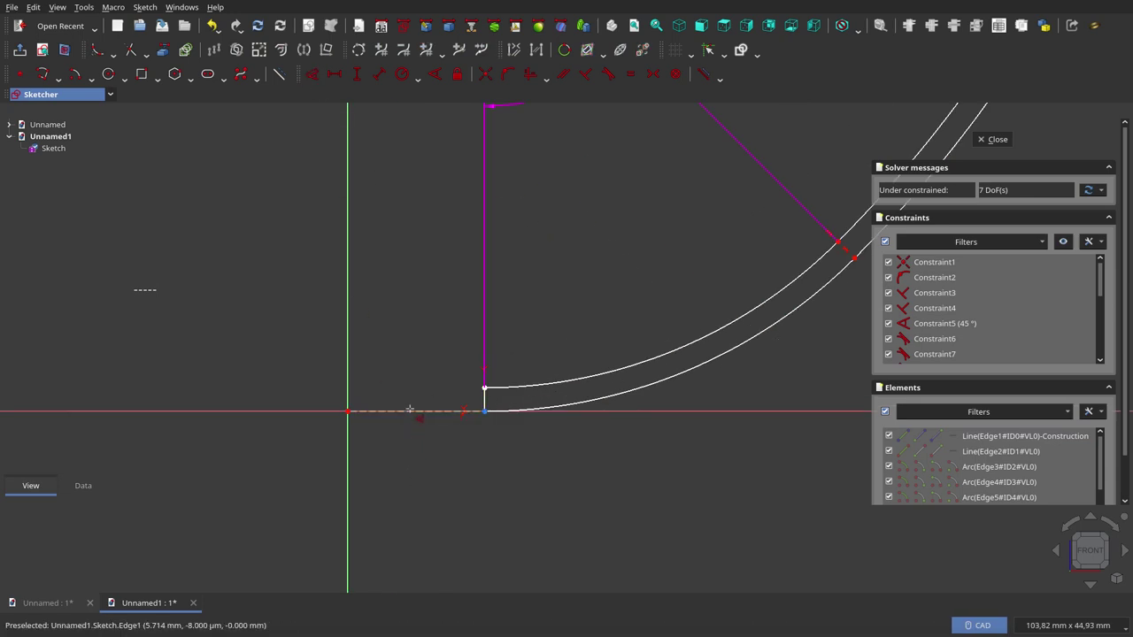
left_click(410, 409)
left_click(413, 487)
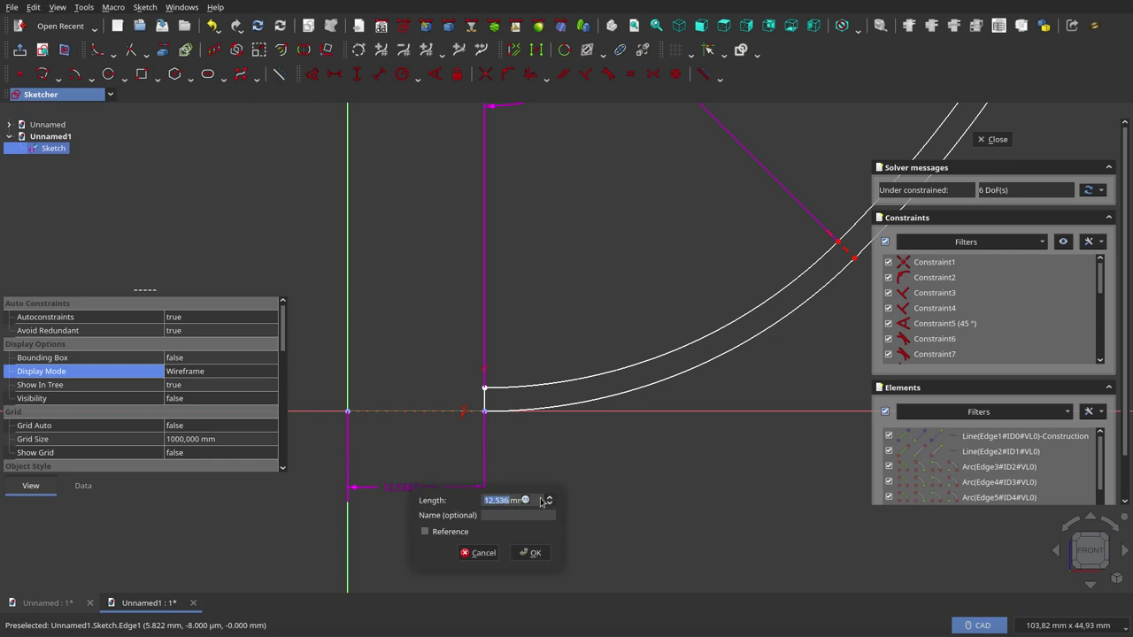
type("20")
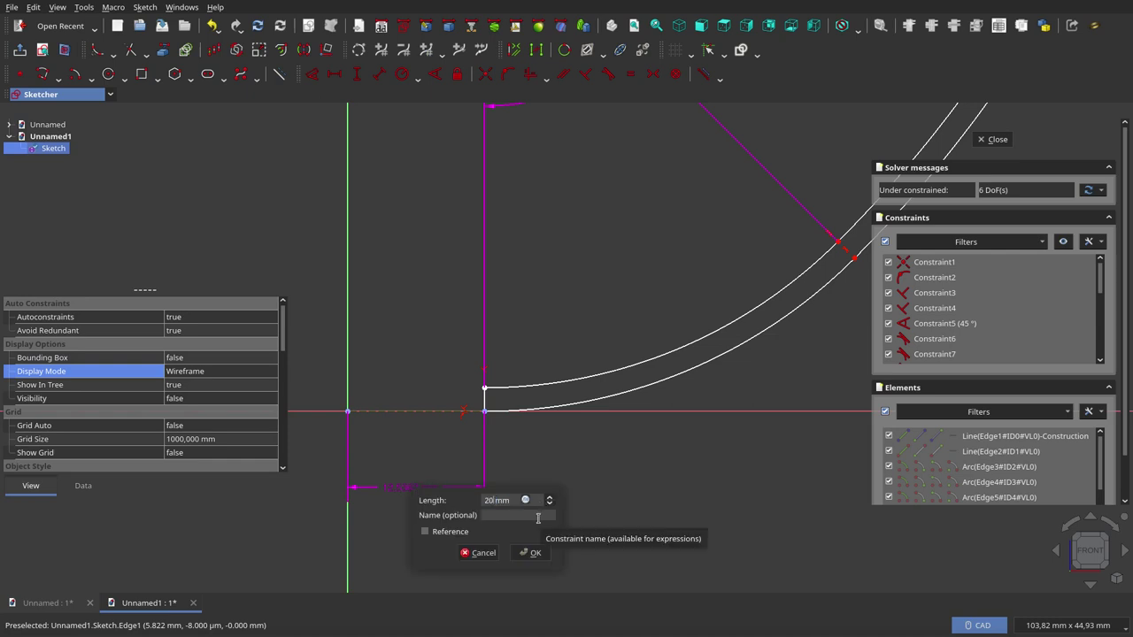
left_click(529, 552)
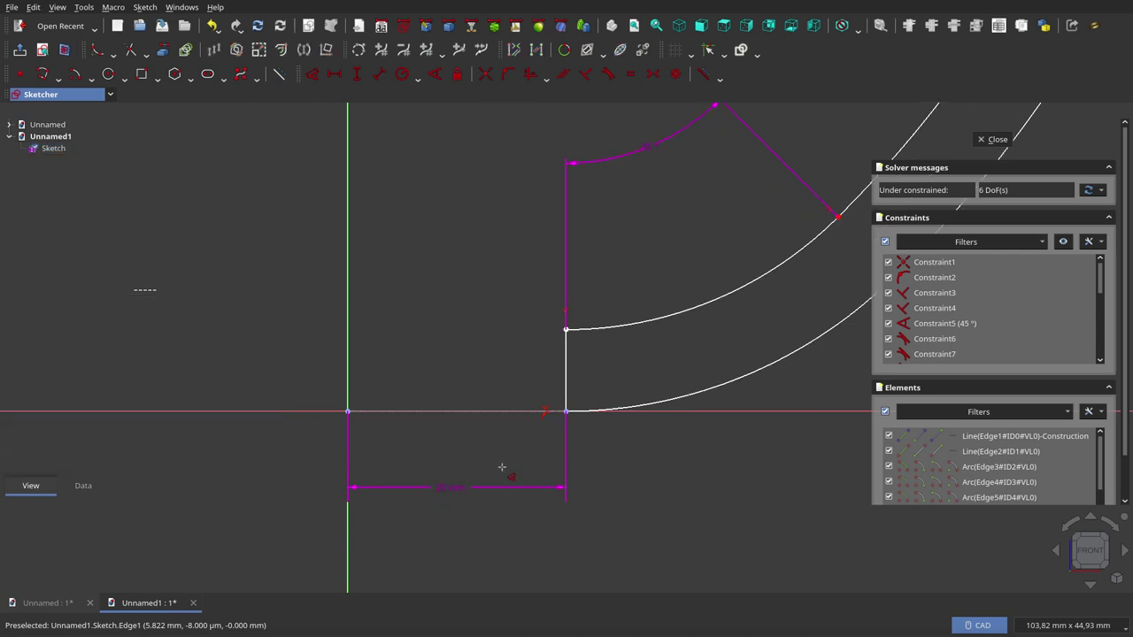
Name the 20 mm dimension radioMenor.
double_click(460, 492)
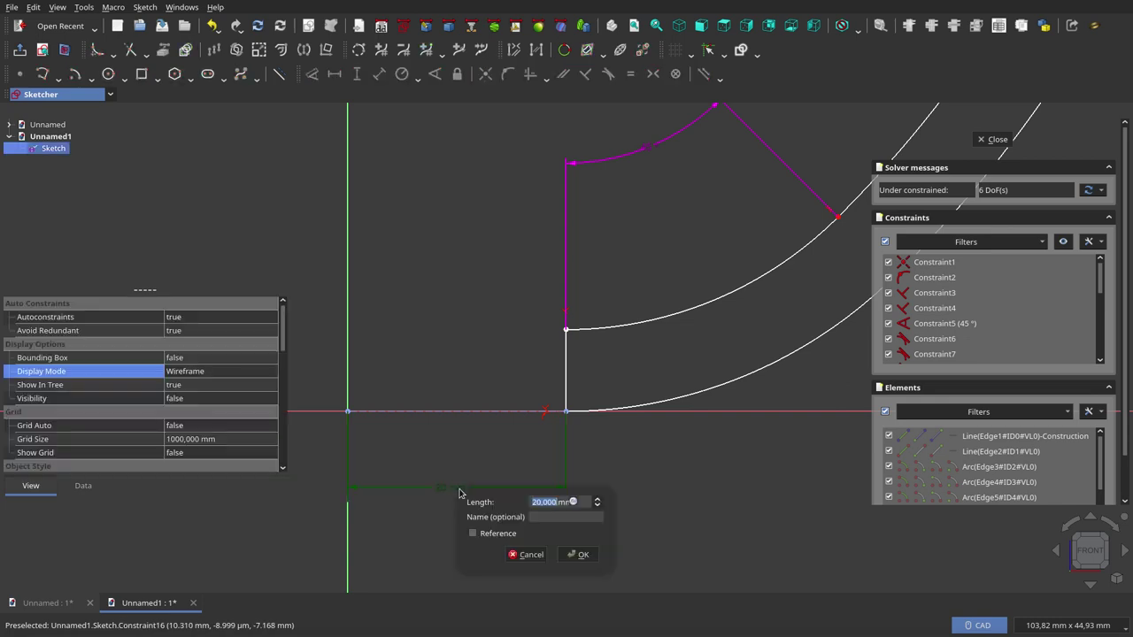
left_click(565, 518)
type("radioMenor")
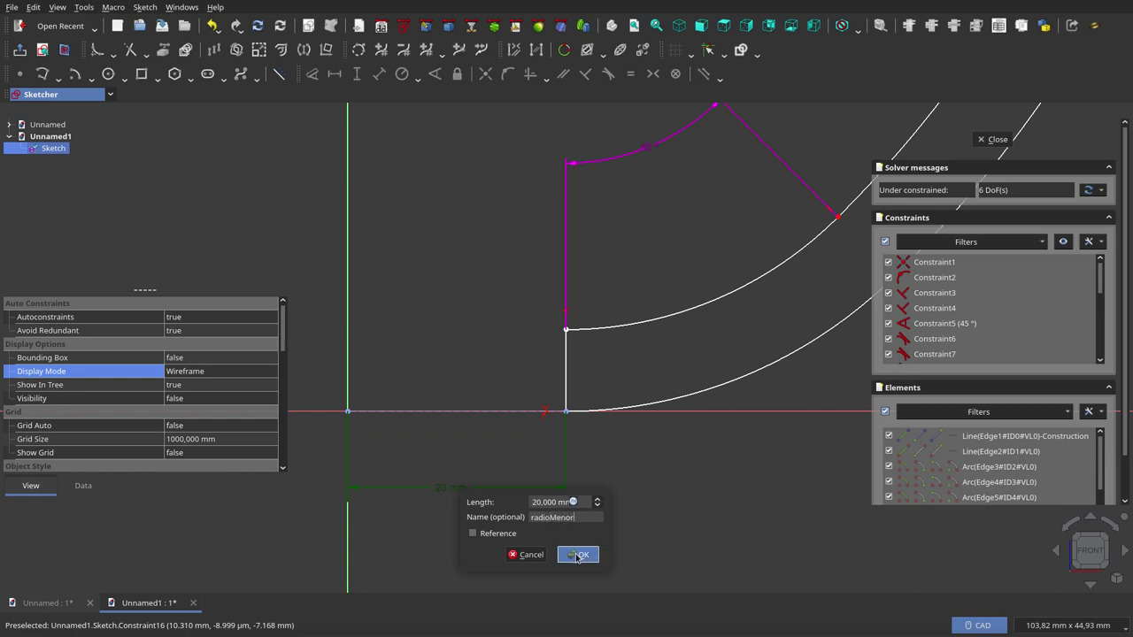
left_click(578, 554)
scroll(476, 498, "down", 2)
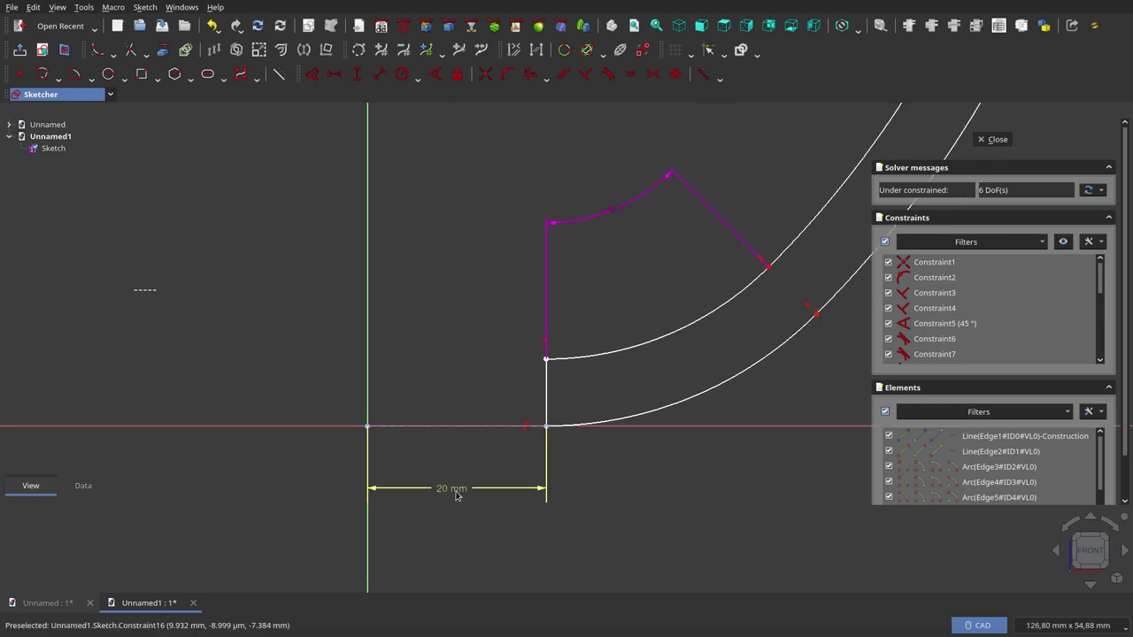
scroll(460, 500, "down", 2)
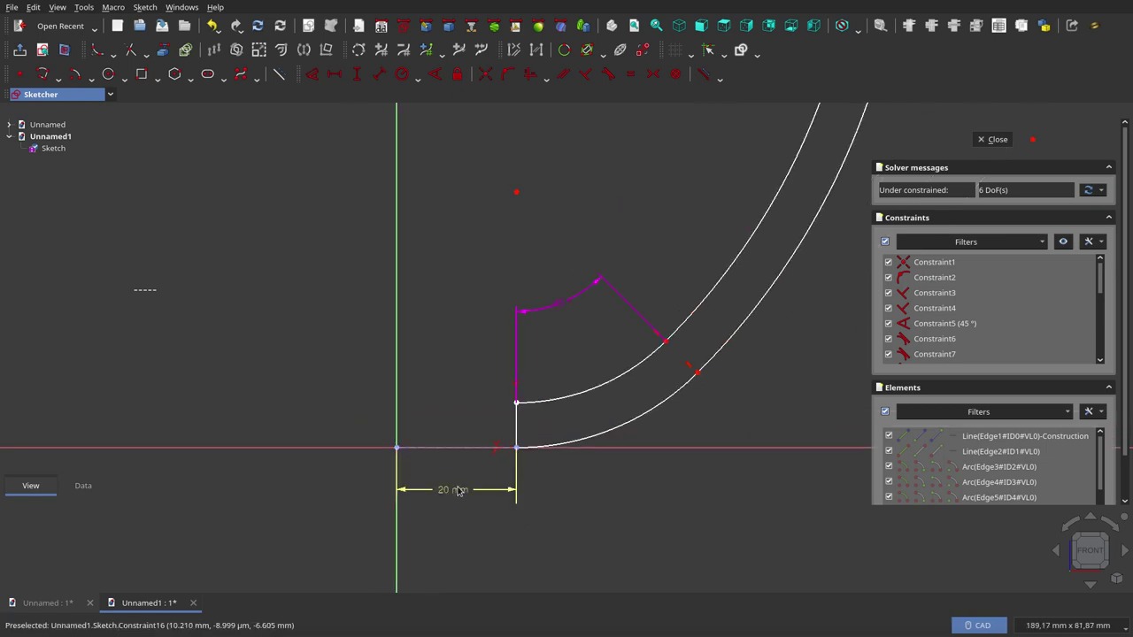
scroll(558, 477, "down", 4)
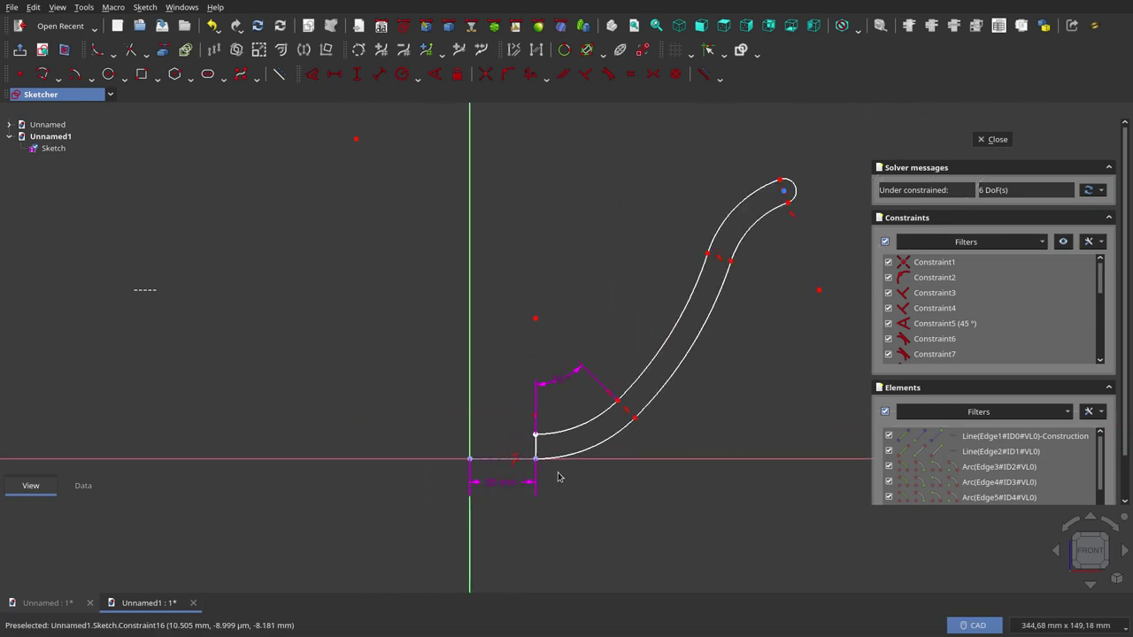
scroll(557, 477, "up", 3)
scroll(557, 477, "up", 1)
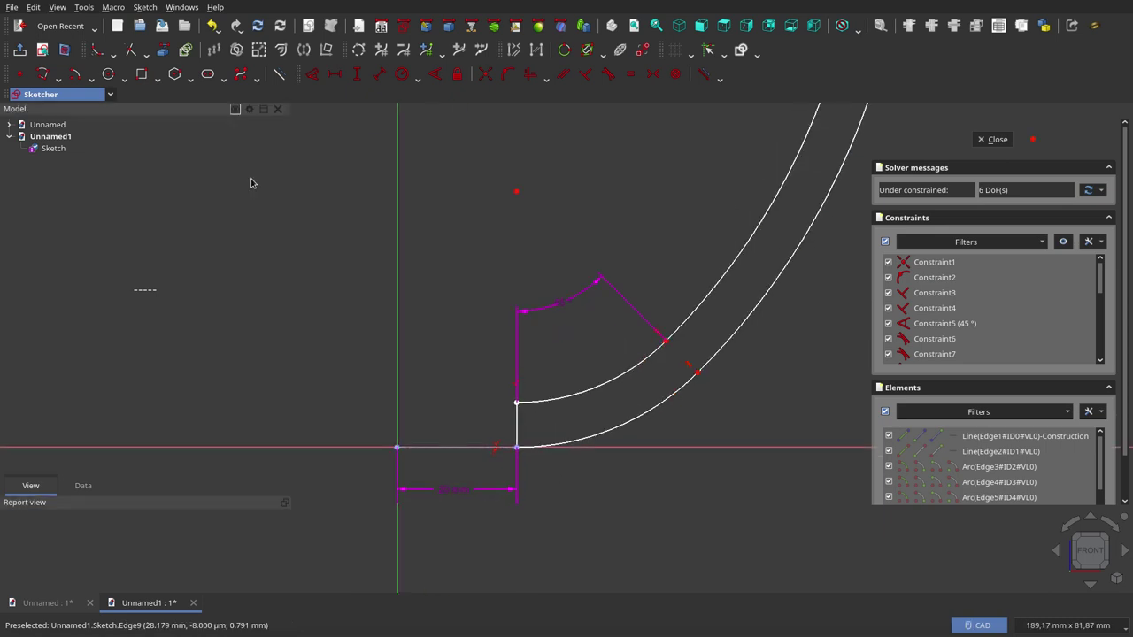
Set the short vertical edge length to 7.5 mm.
left_click(312, 73)
left_click(516, 416)
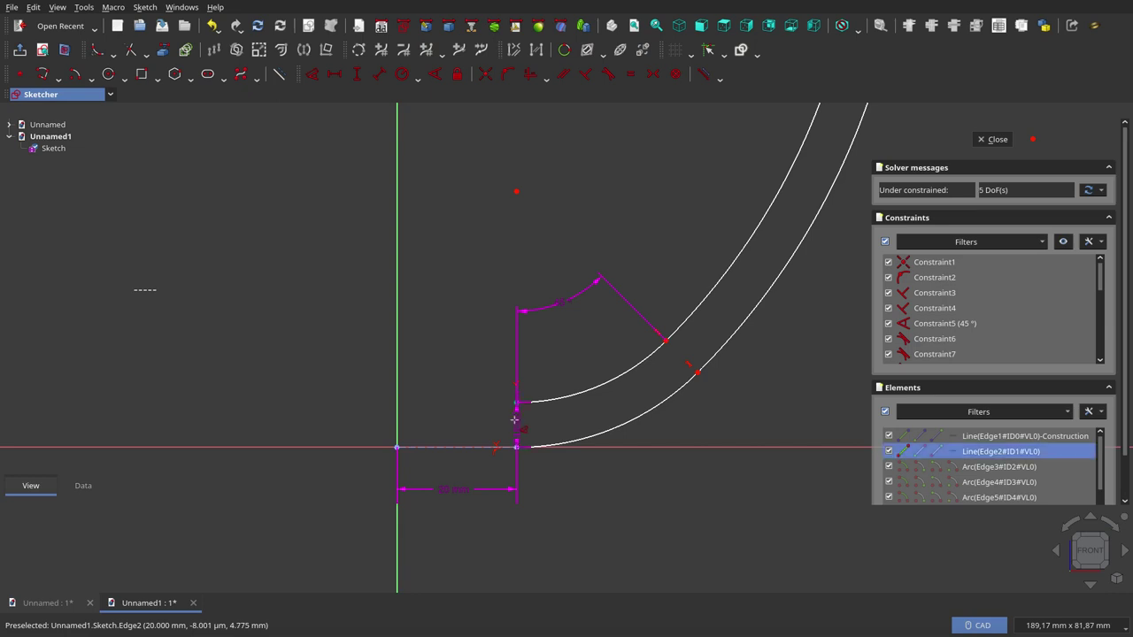
left_click(458, 427)
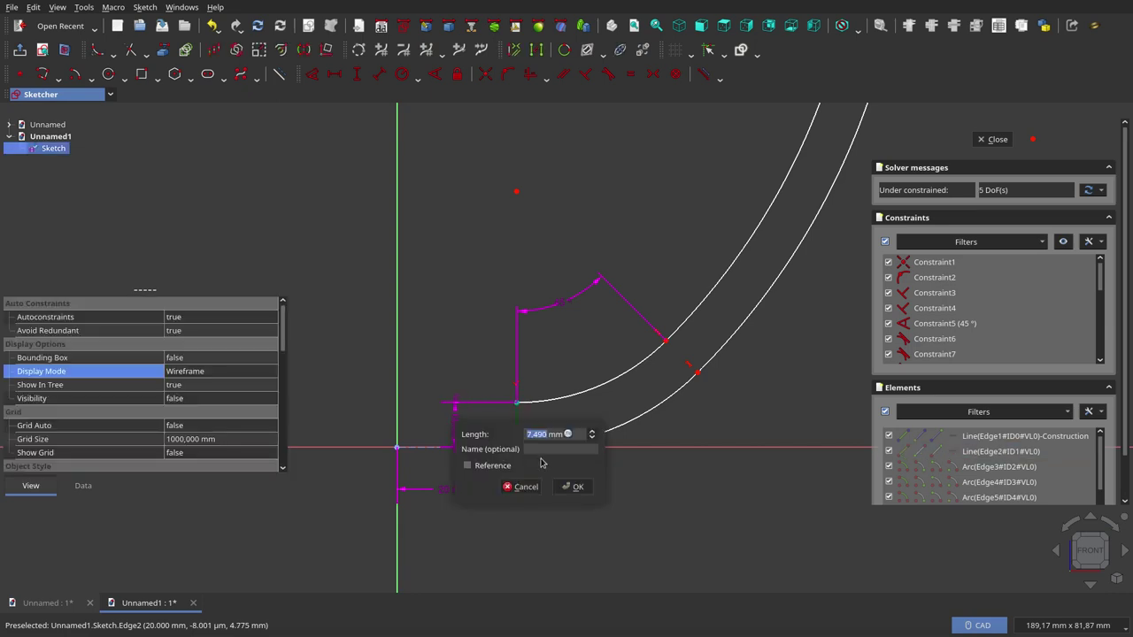
type("7.5")
left_click(575, 486)
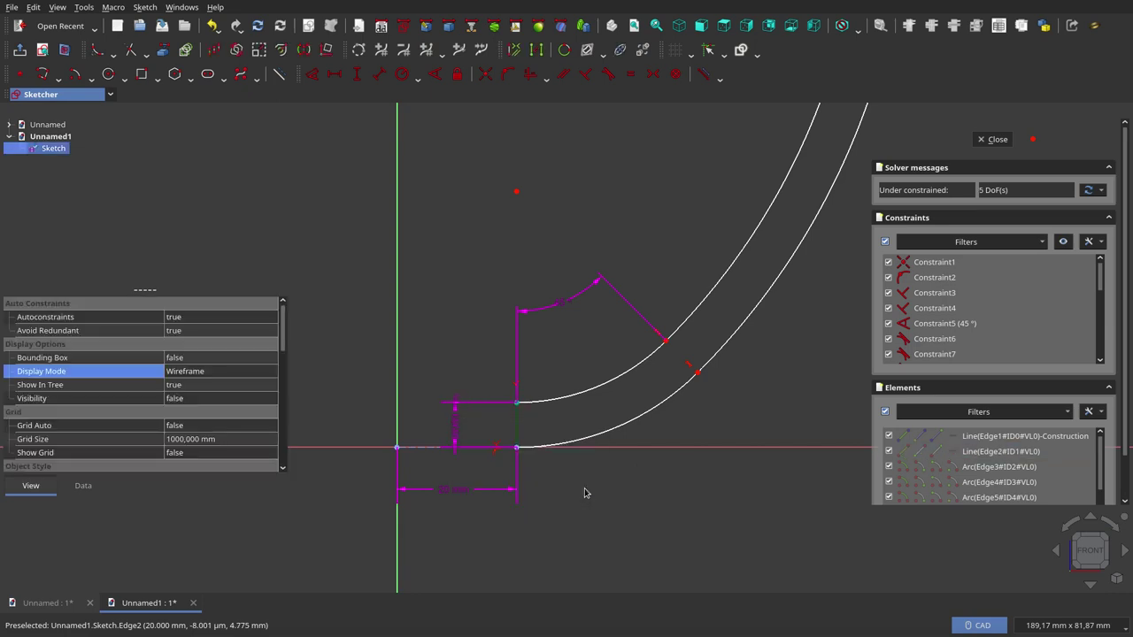
scroll(518, 506, "down", 3)
scroll(518, 506, "up", 3)
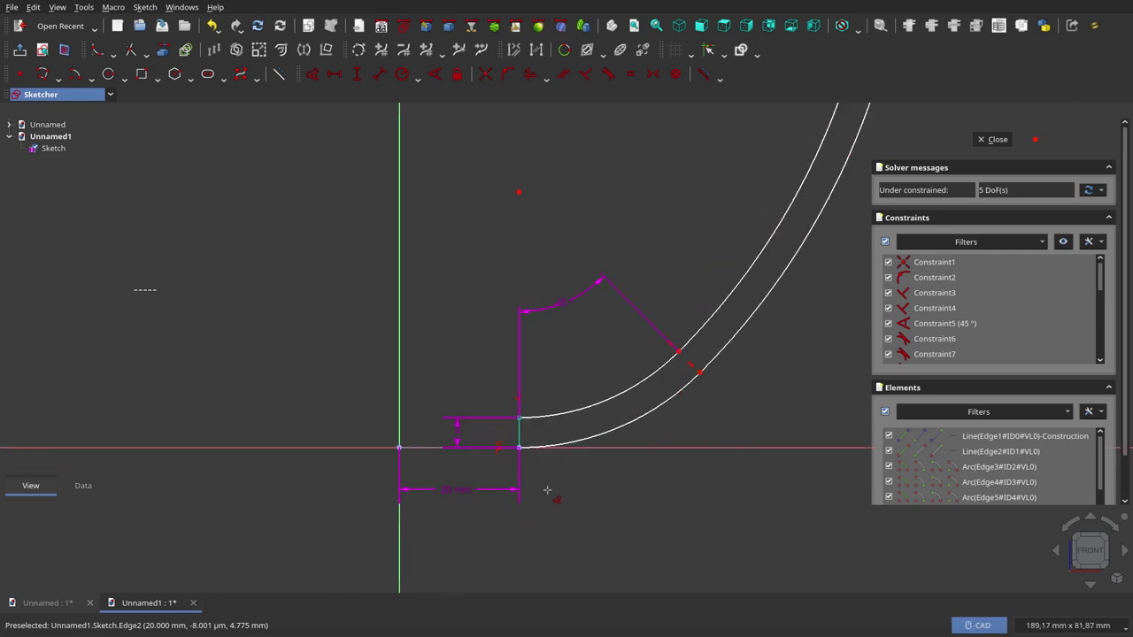
Give the inner arc a 35 mm radius and the long arc a 120 mm radius.
left_click(607, 400)
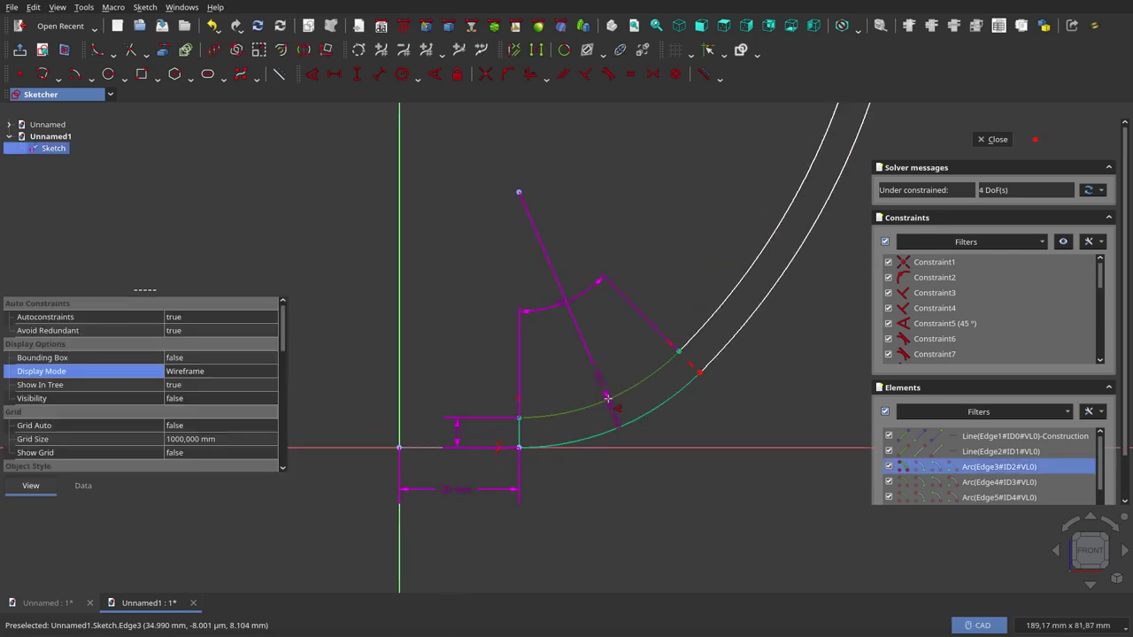
left_click(587, 355)
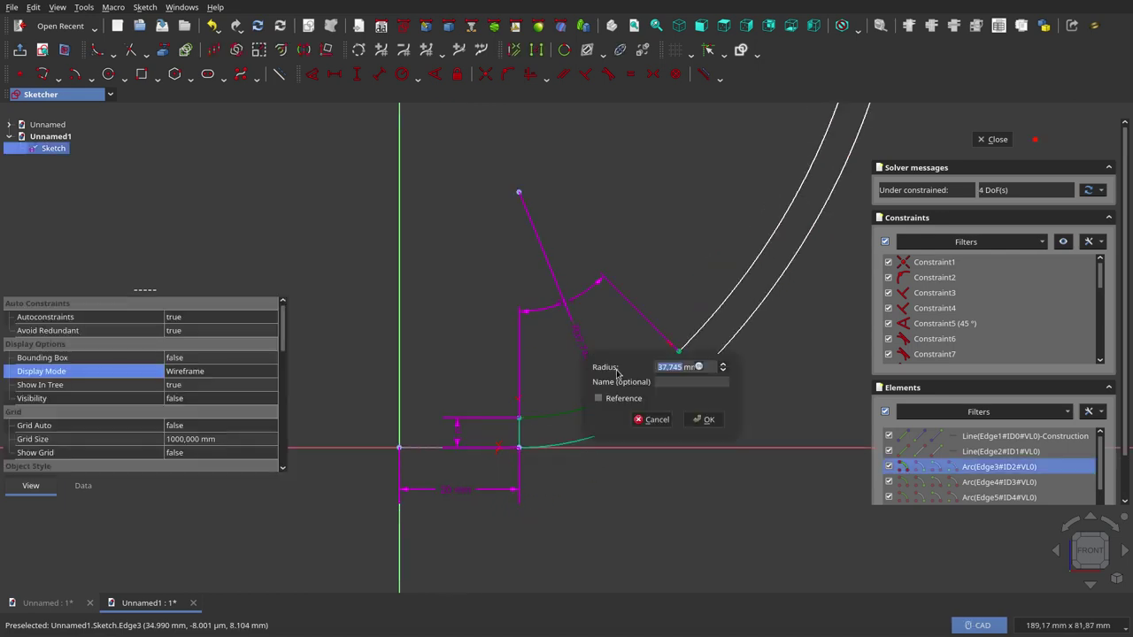
type("35")
left_click(703, 419)
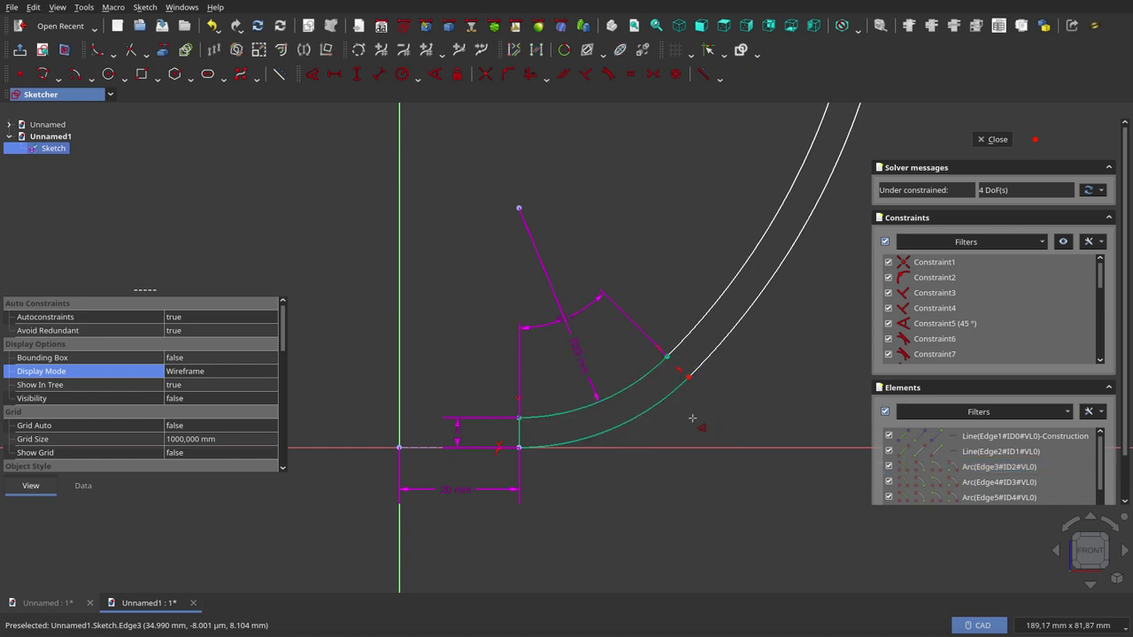
scroll(651, 444, "down", 4)
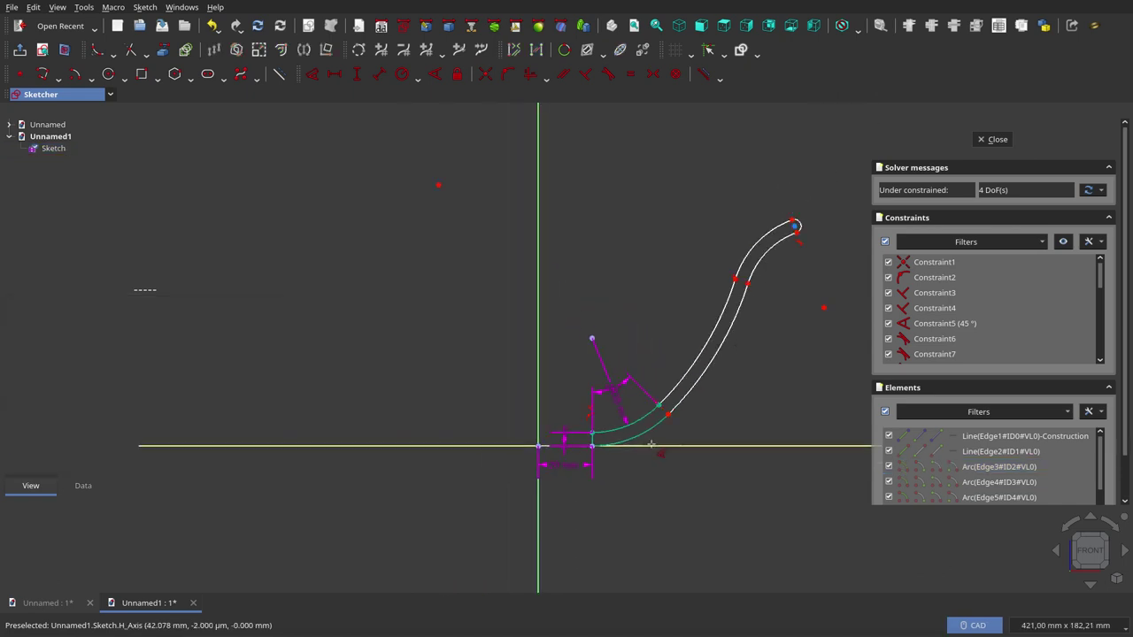
left_click(701, 355)
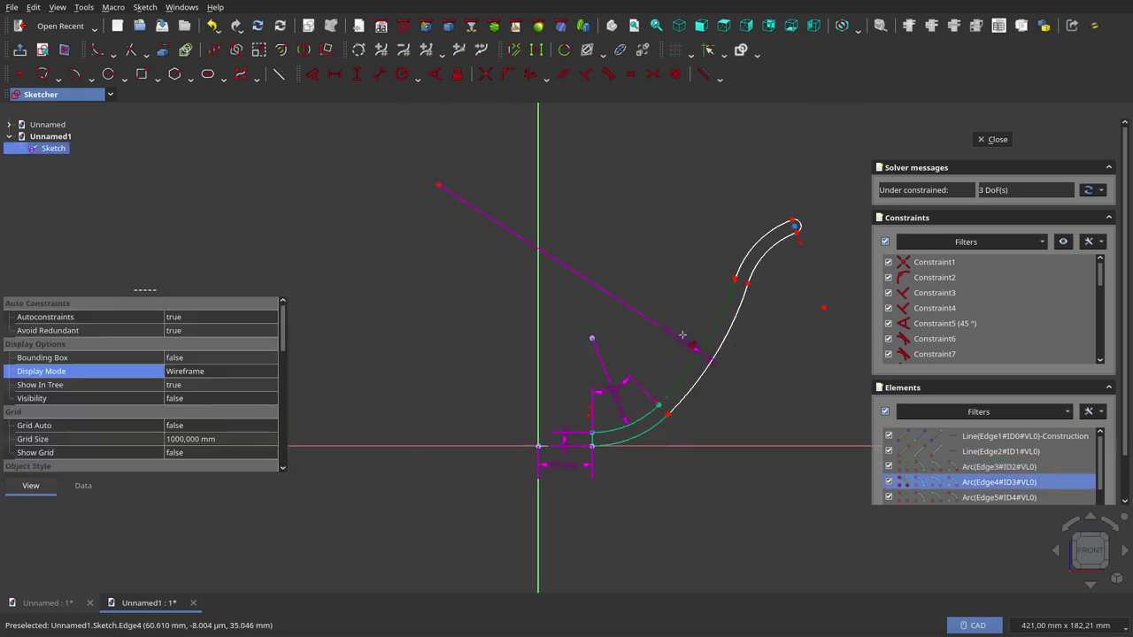
left_click(622, 299)
type("120")
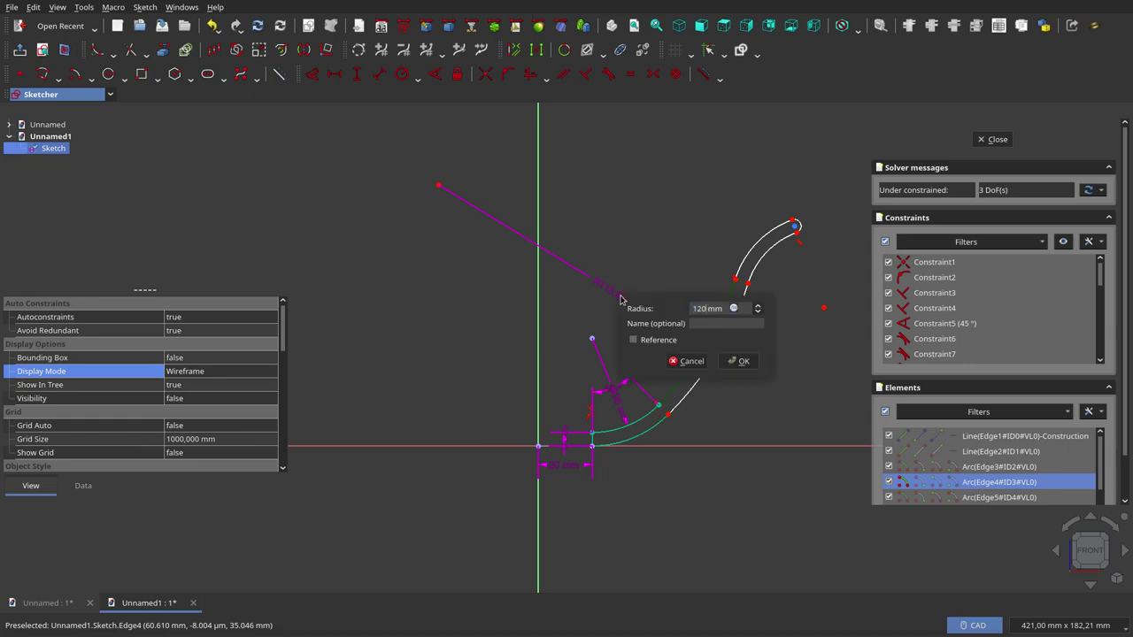
left_click(739, 360)
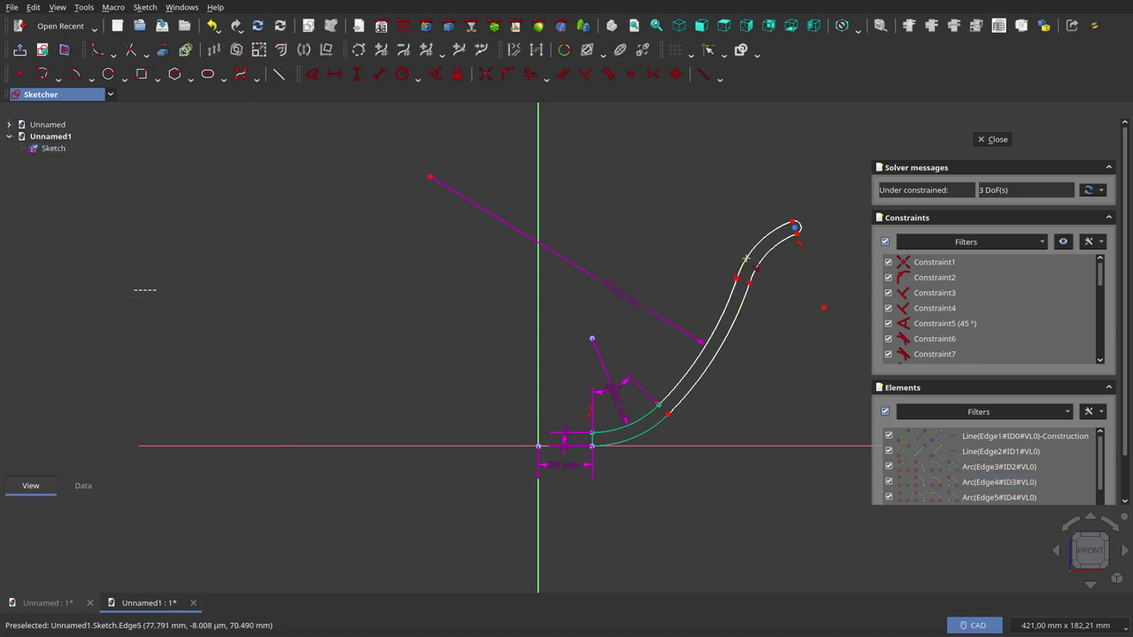
Set the rim arc radius to 30 mm.
left_click(748, 259)
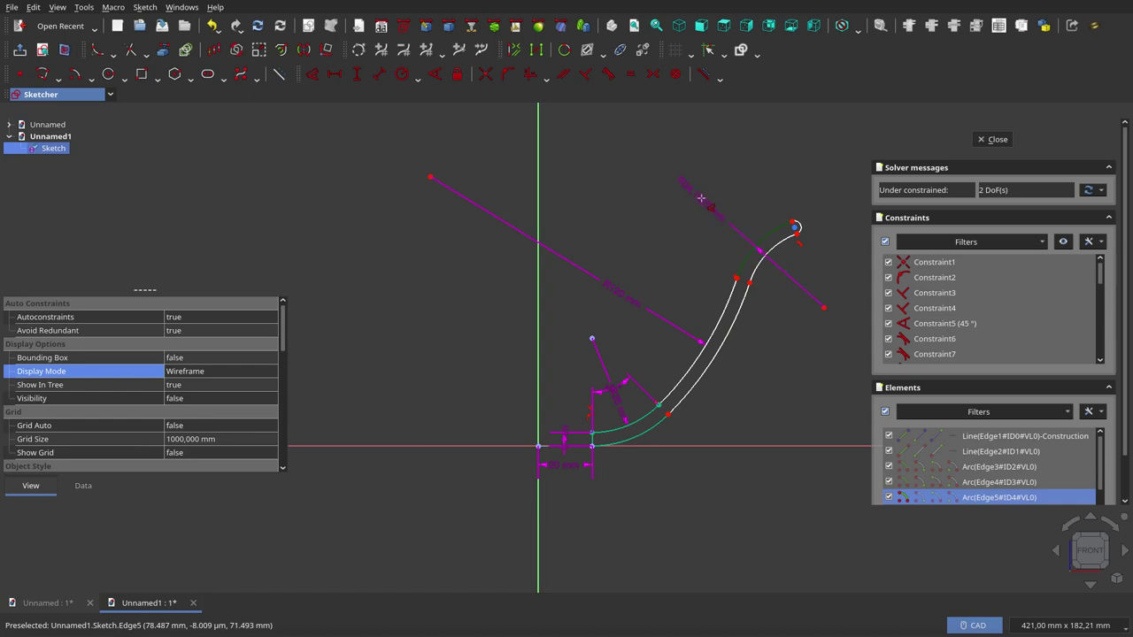
left_click(701, 199)
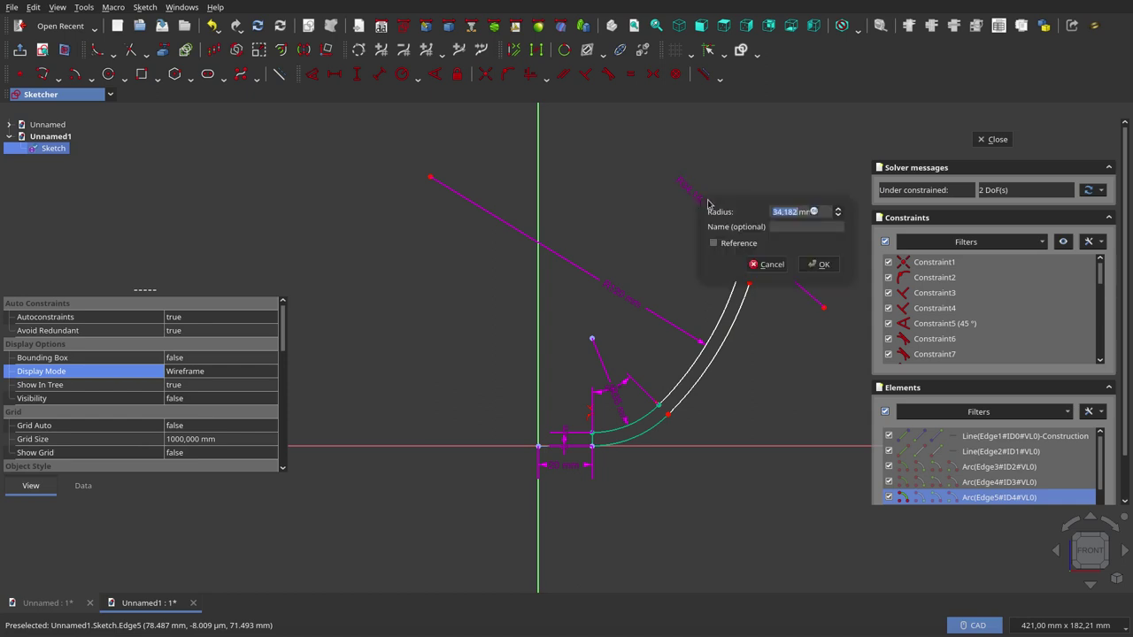
type("30")
left_click(819, 264)
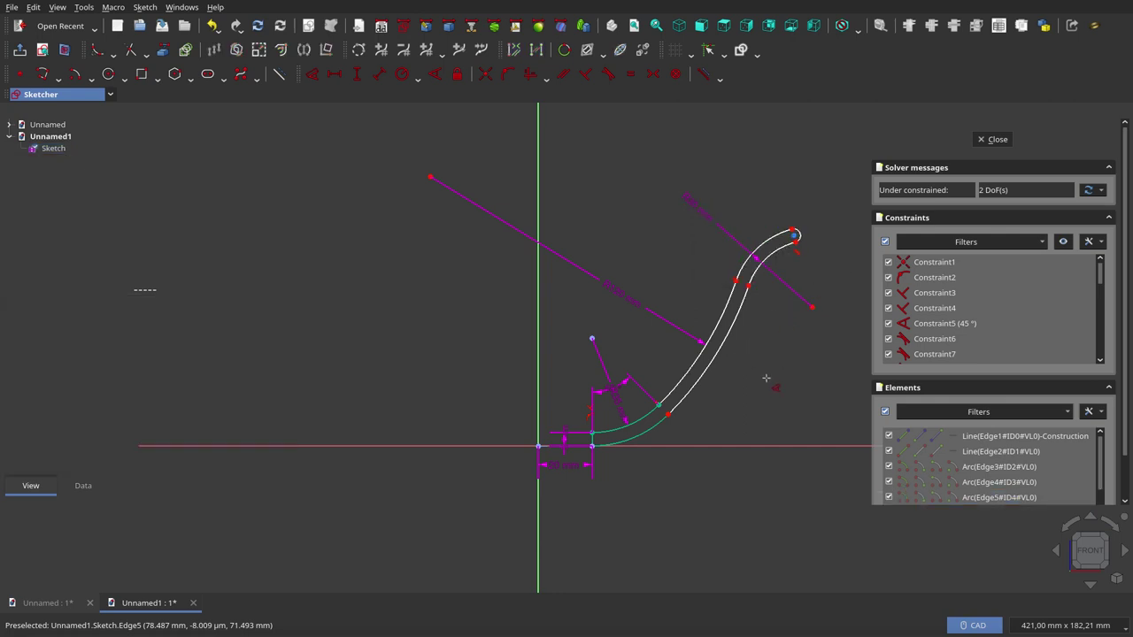
scroll(475, 302, "down", 2)
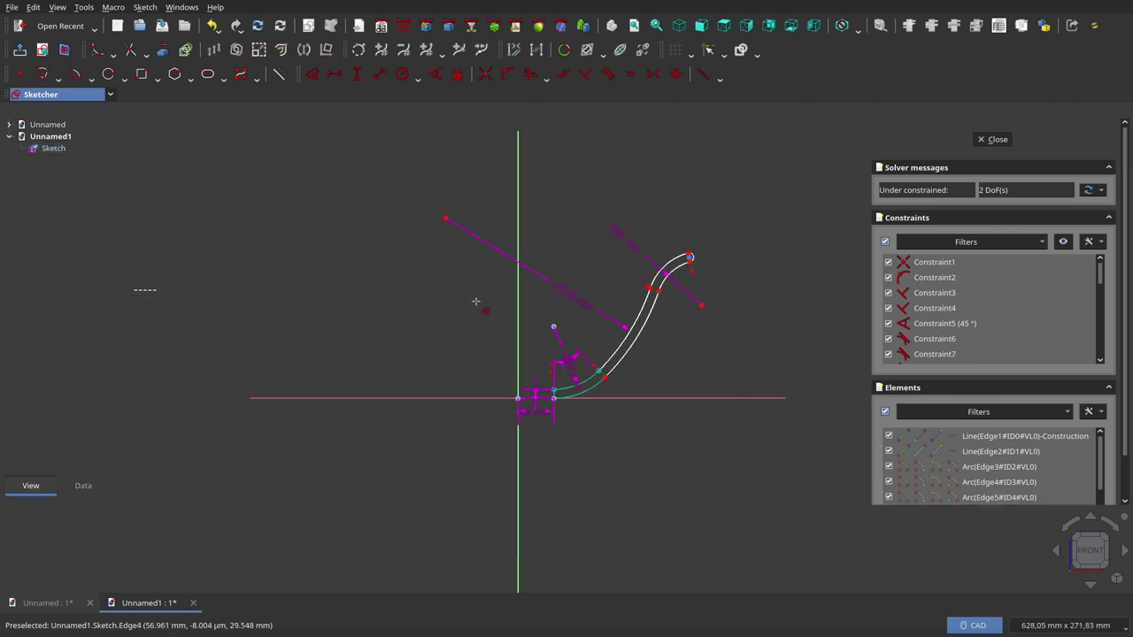
scroll(668, 239, "up", 2)
scroll(670, 237, "up", 2)
scroll(770, 308, "down", 2)
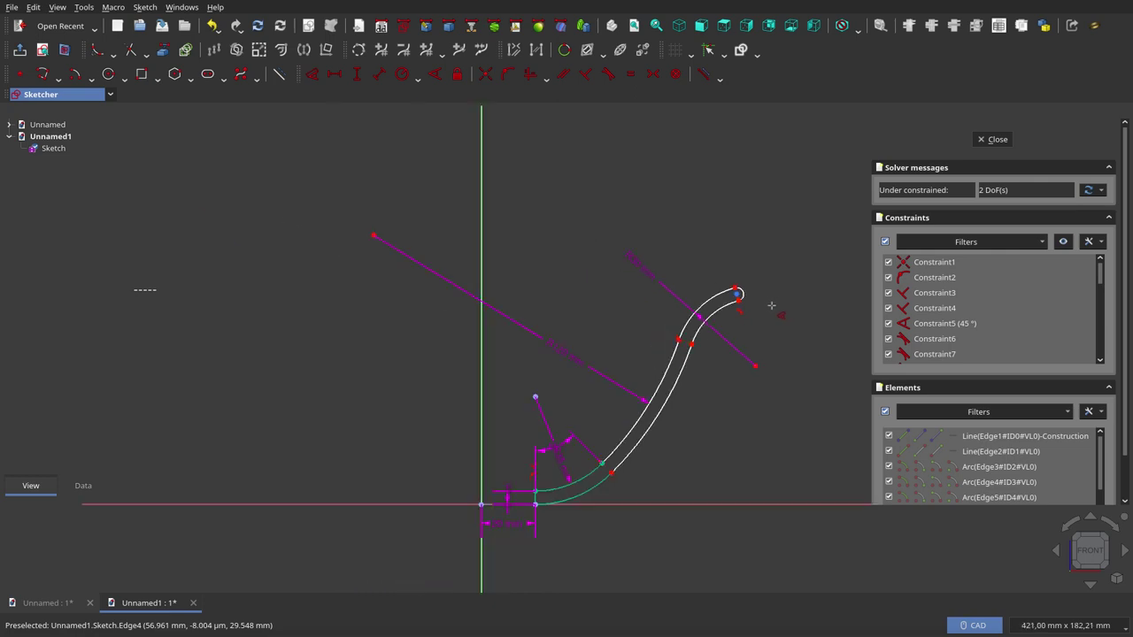
scroll(759, 355, "down", 1)
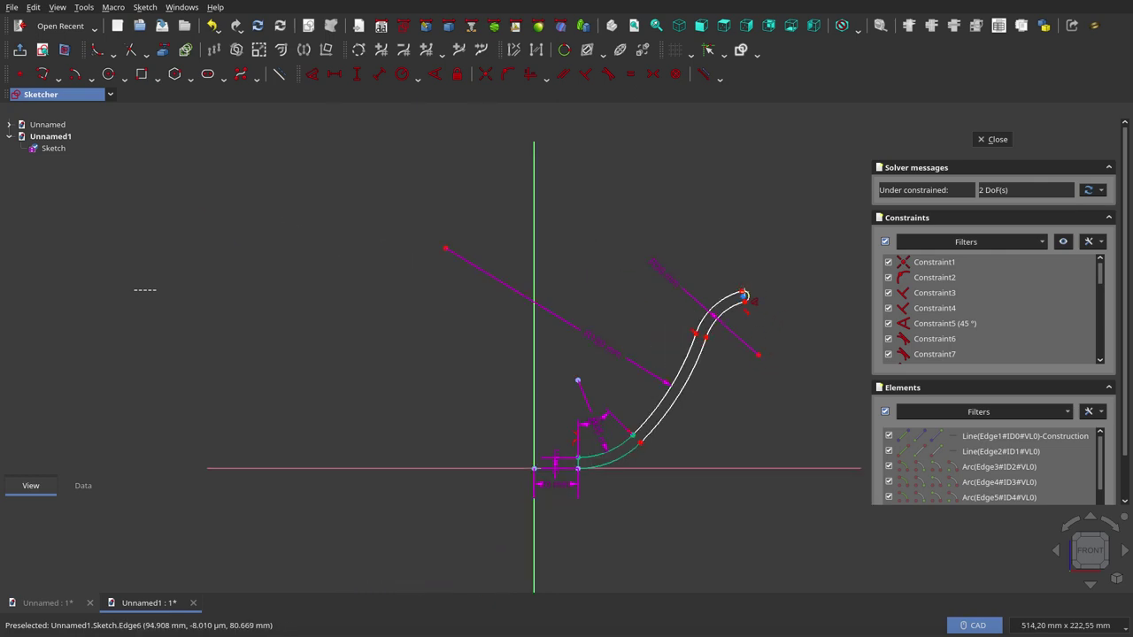
Remove the unwanted dimension, add the rim tip's height above the base, and move that dimension right.
left_click(743, 296)
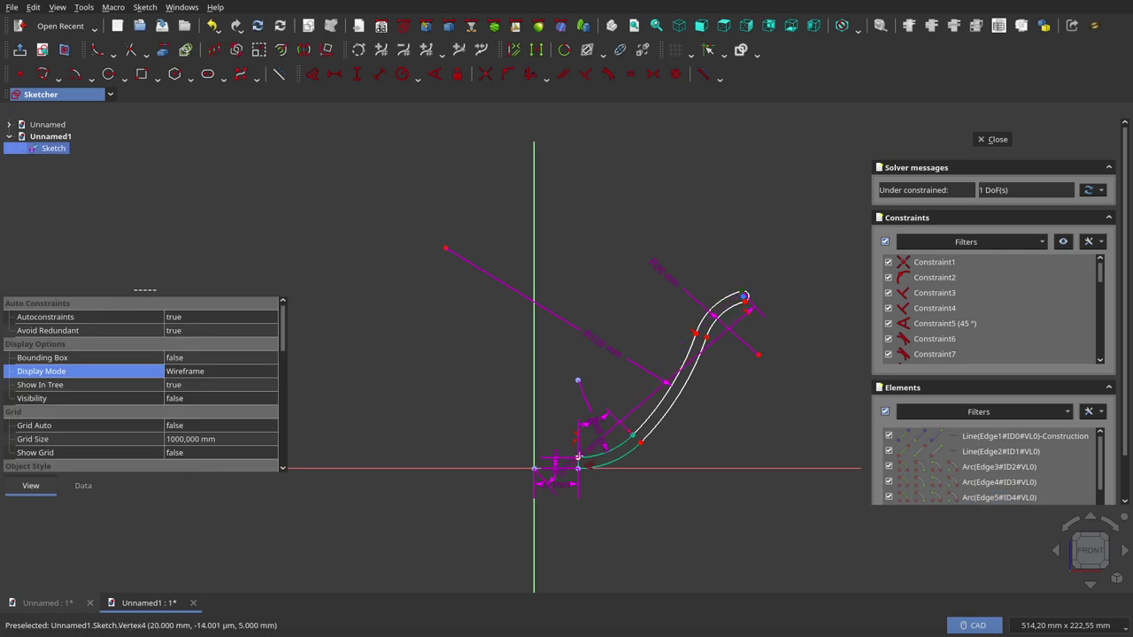
left_click(586, 468)
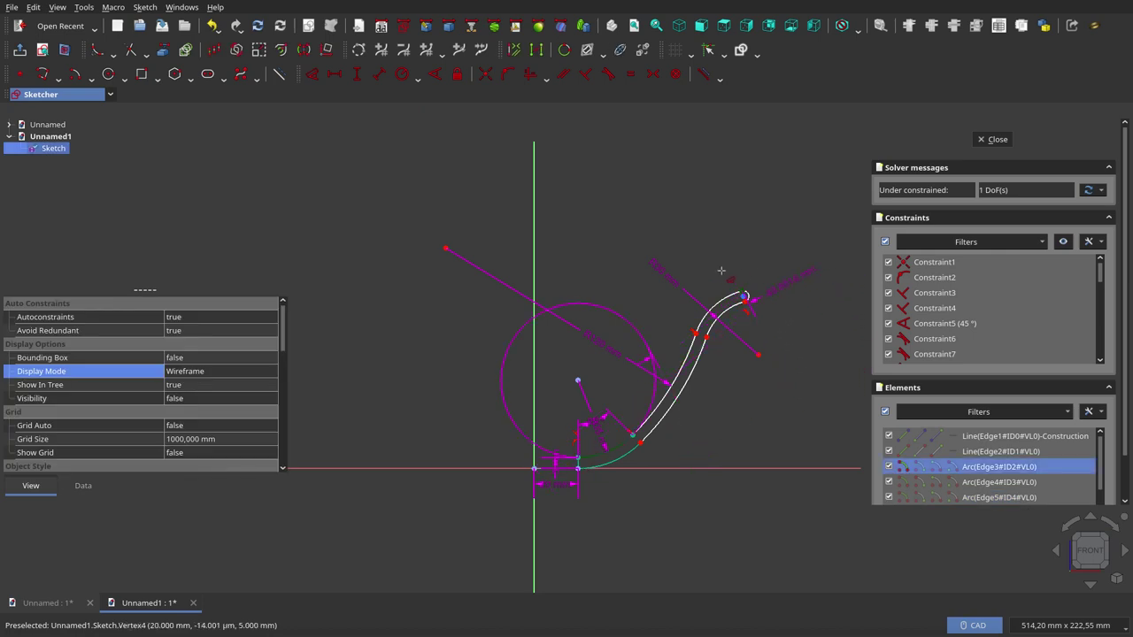
key("Delete")
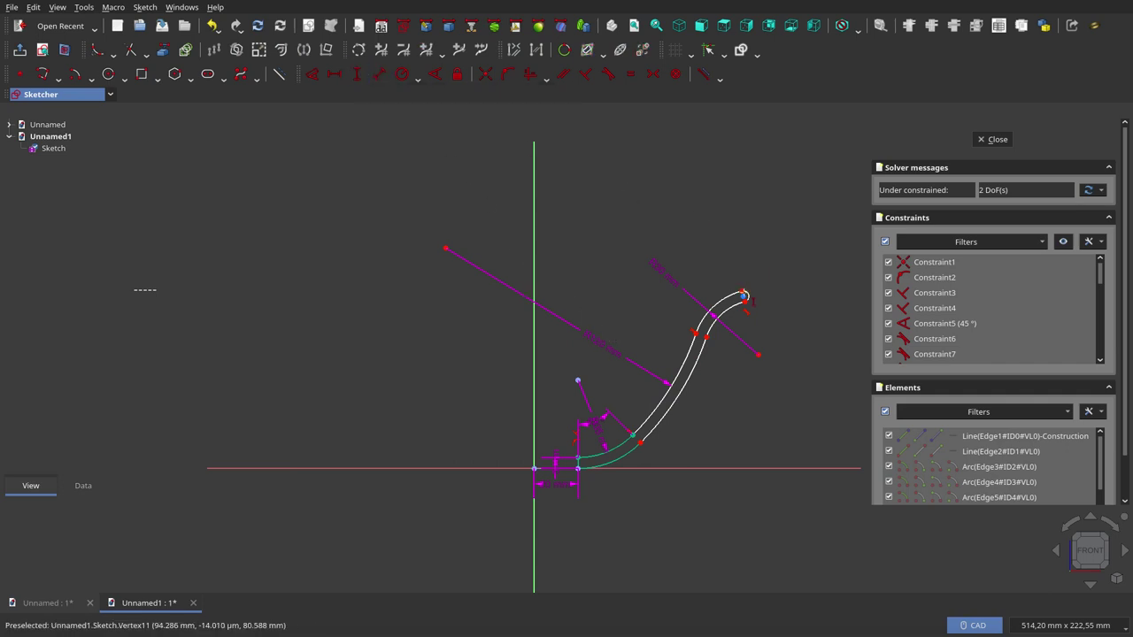
left_click(744, 295)
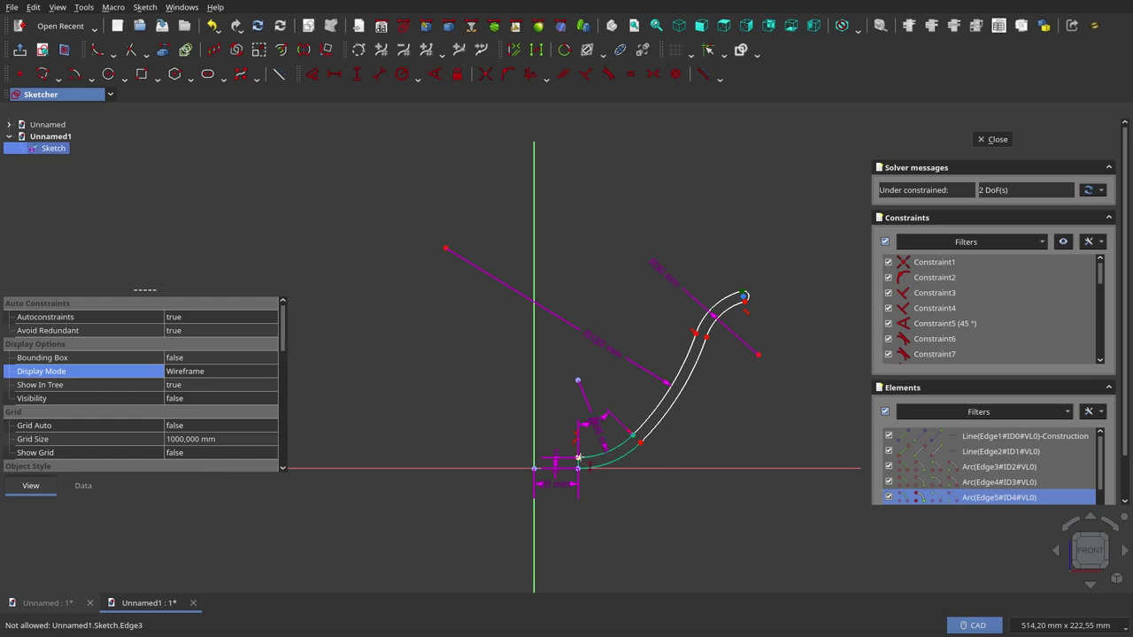
left_click(577, 458)
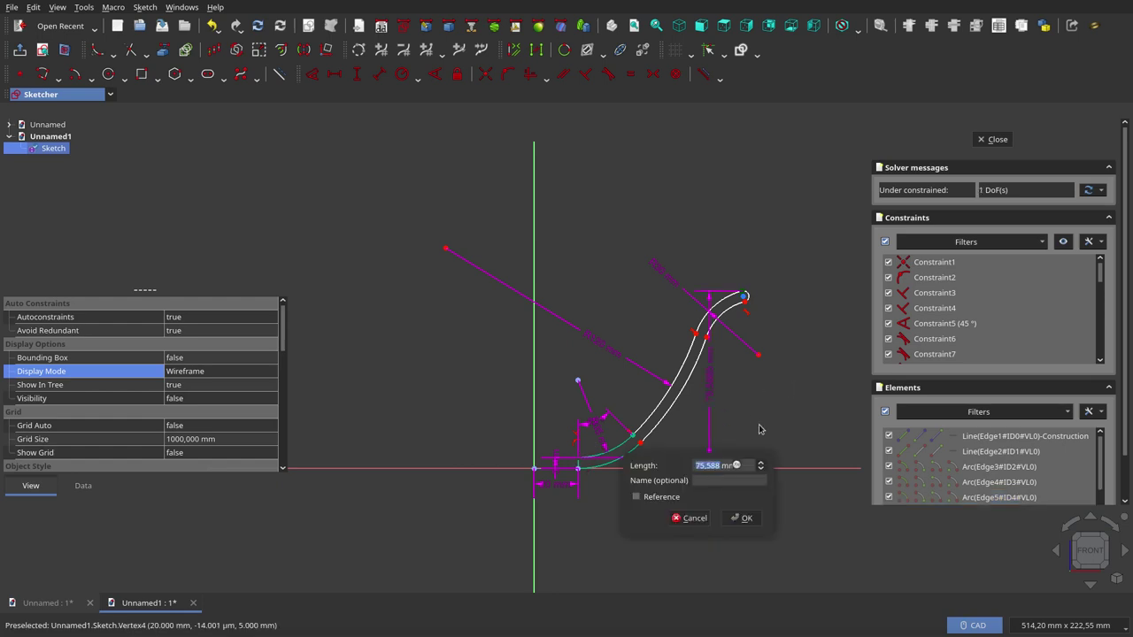
type("100")
left_click(743, 518)
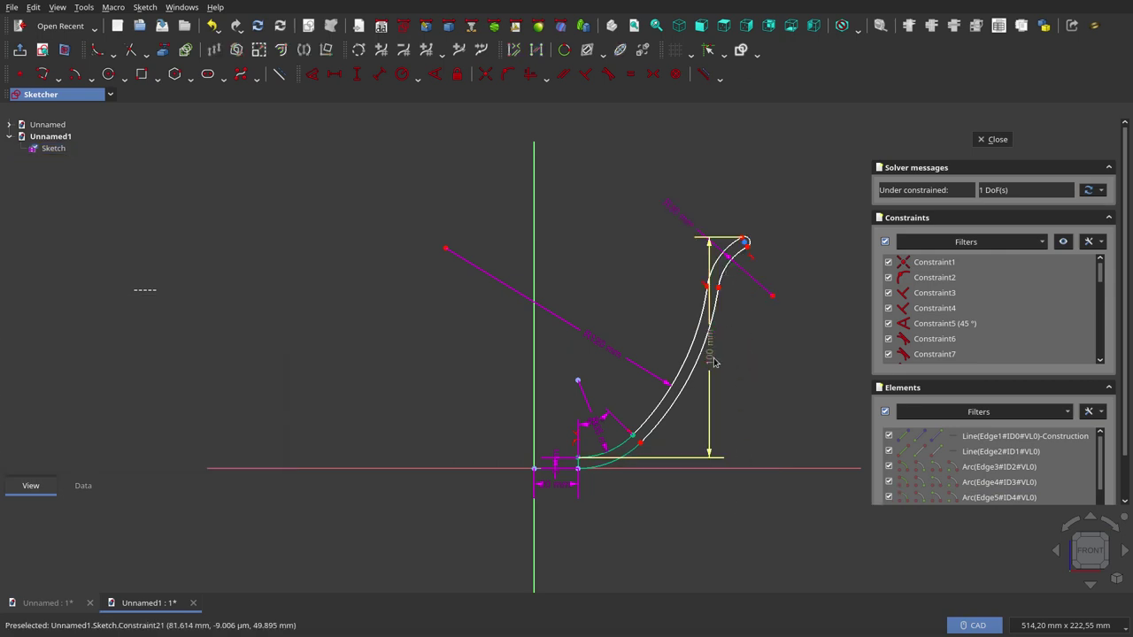
left_click_drag(709, 358, 814, 363)
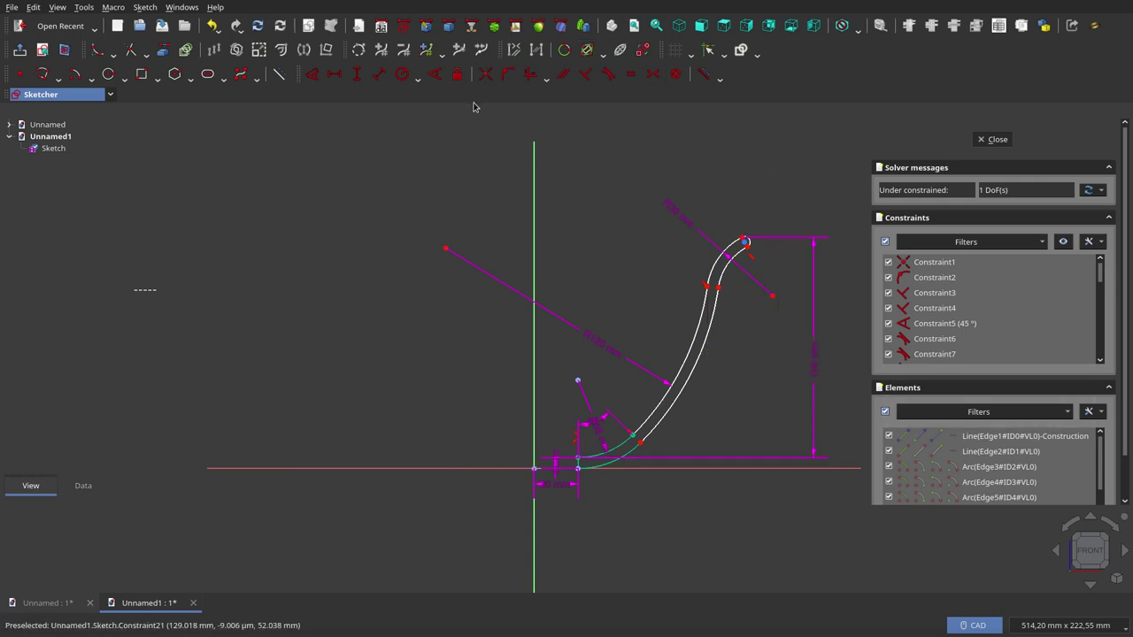
Start a horizontal distance dimension from the profile's base point to the rim tip.
left_click(336, 76)
left_click(679, 349)
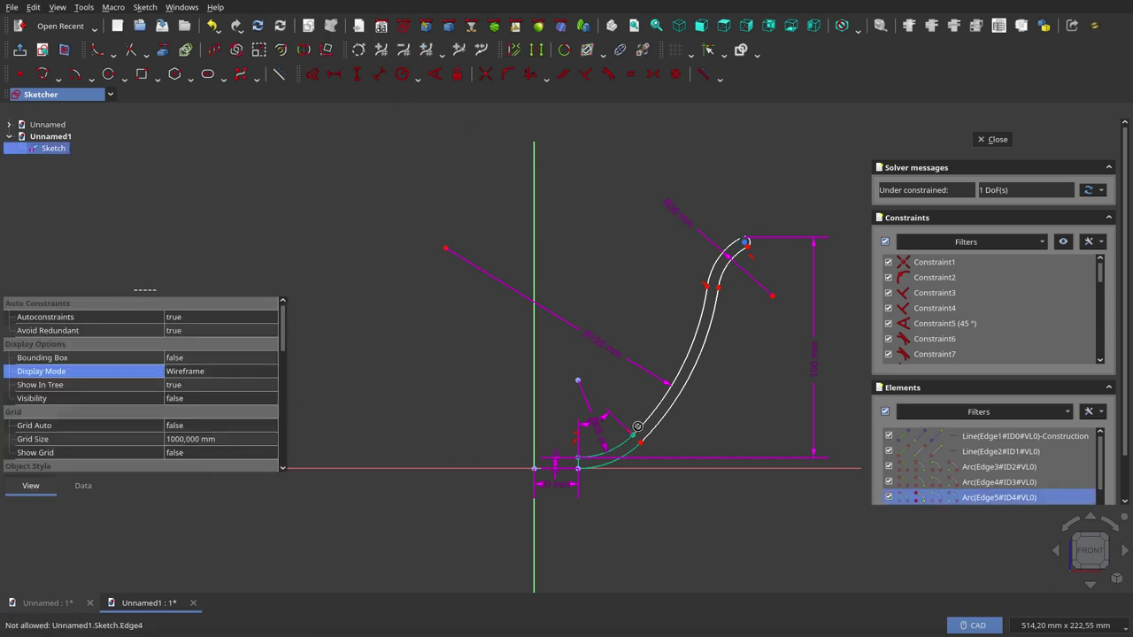
key("Escape")
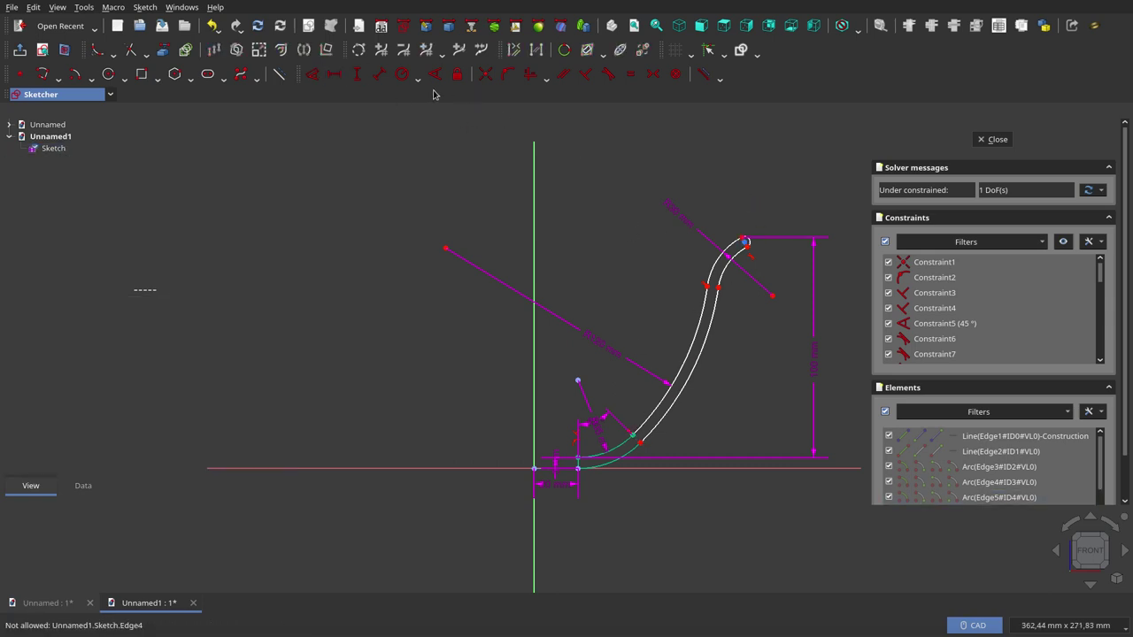
left_click(337, 76)
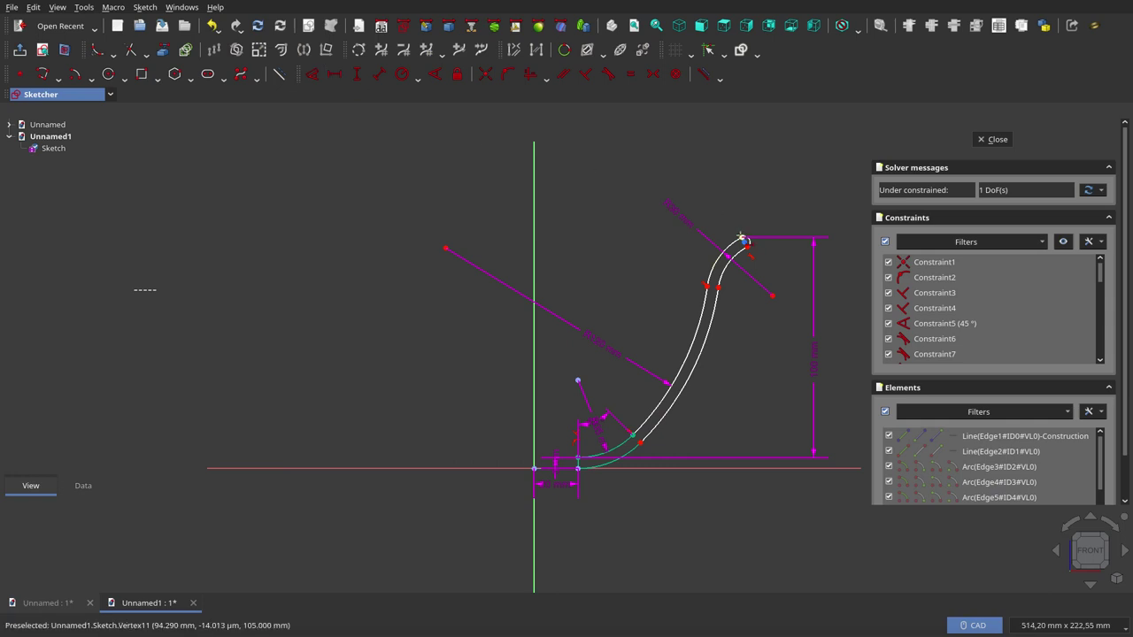
left_click(642, 421)
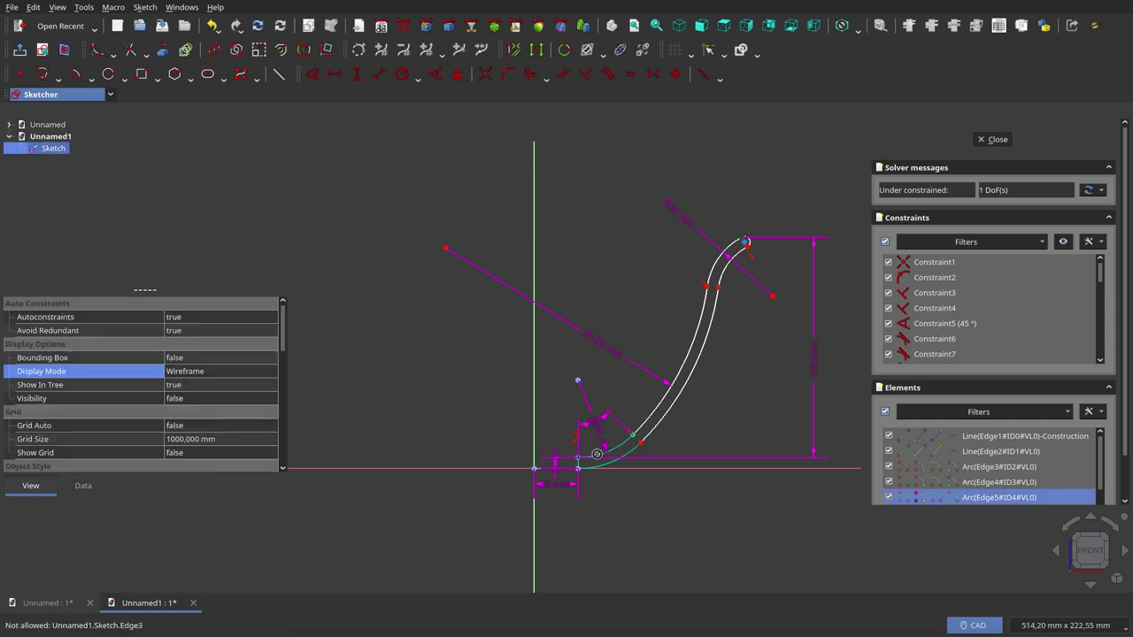
left_click(580, 460)
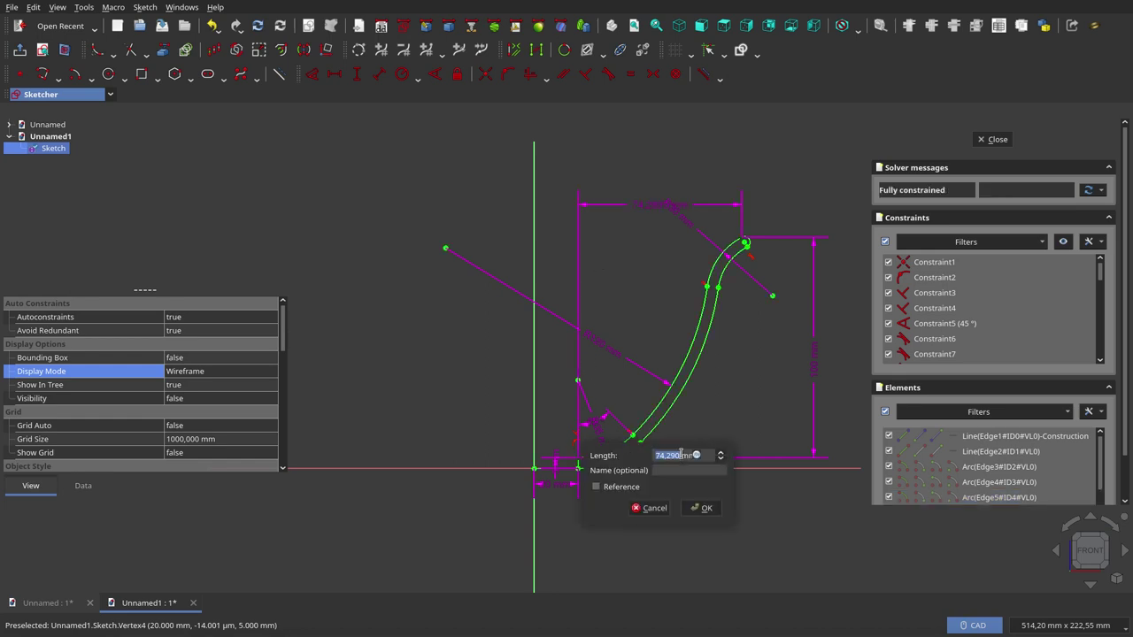
Set the profile's horizontal width to 80 mm.
type("80")
left_click(719, 515)
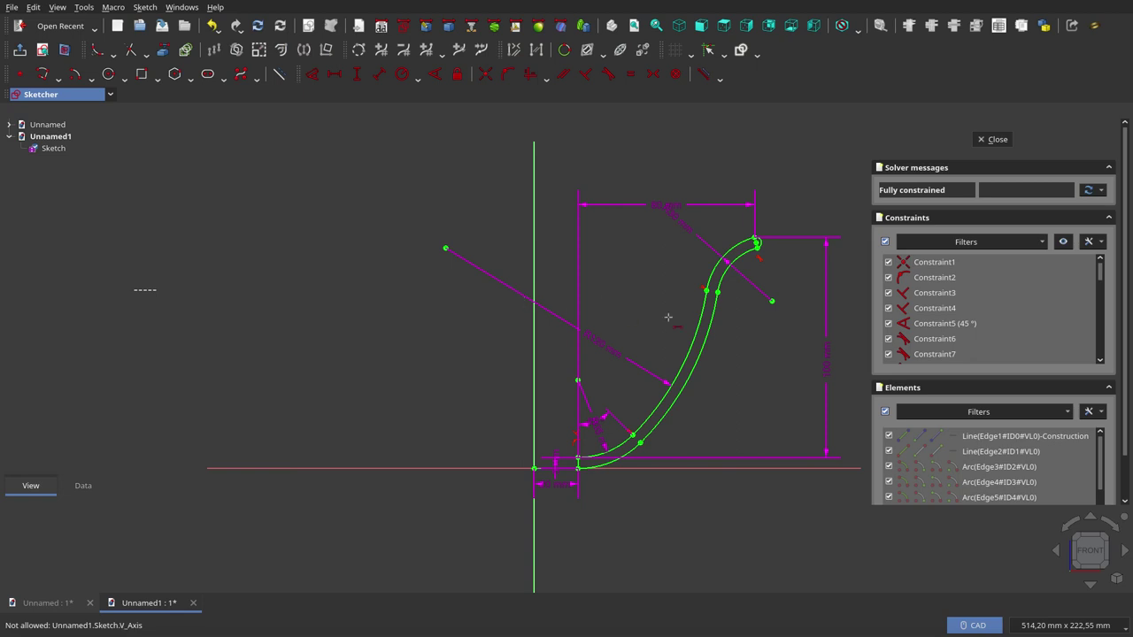
scroll(383, 283, "down", 3)
scroll(460, 283, "up", 4)
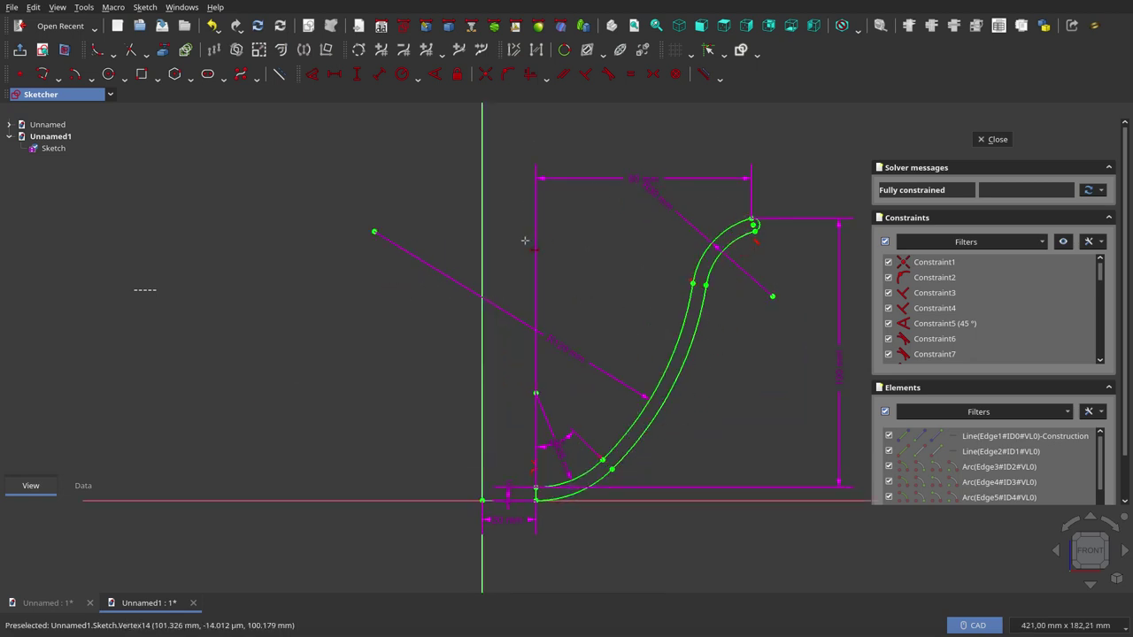
scroll(524, 239, "down", 2)
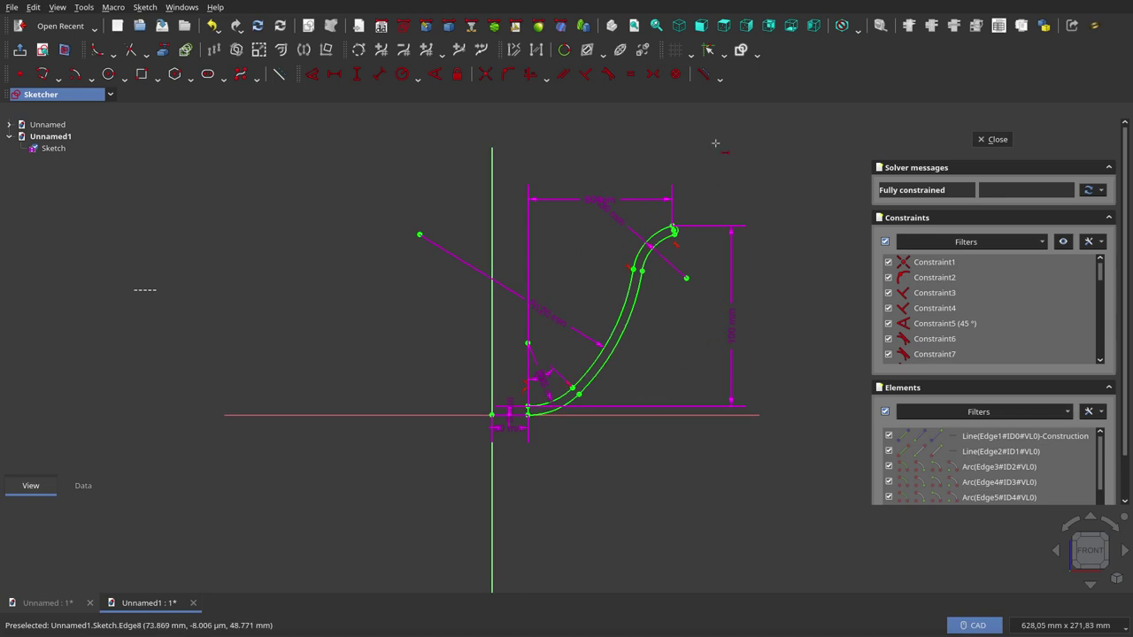
Switch to reference mode and add an 81.3265 mm reference width placed above the sketch.
left_click(707, 77)
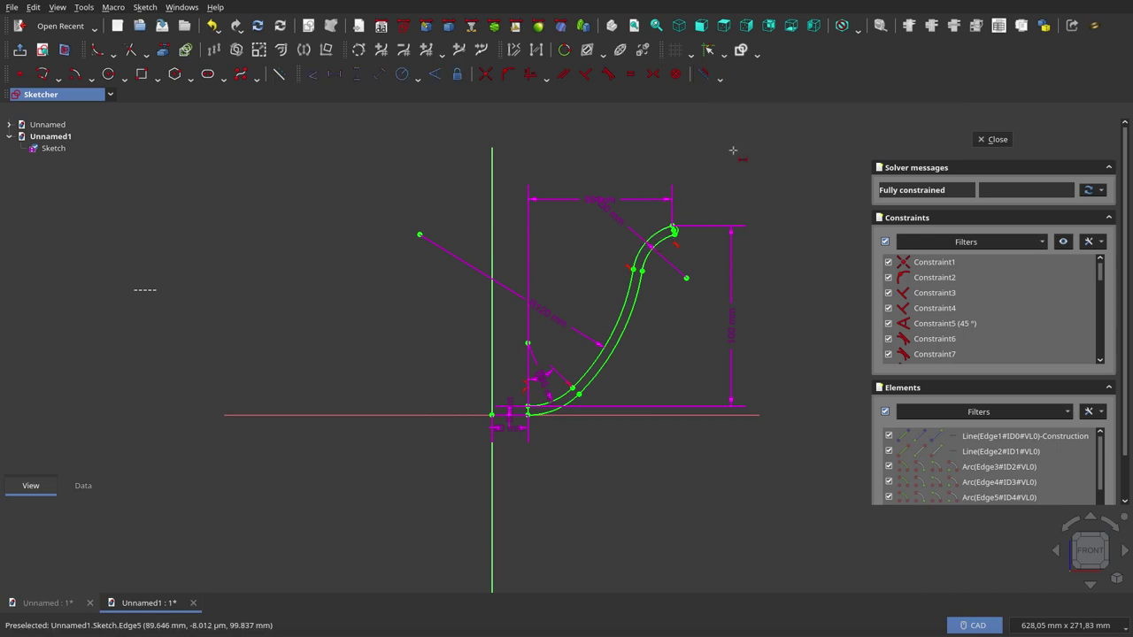
scroll(732, 151, "up", 1)
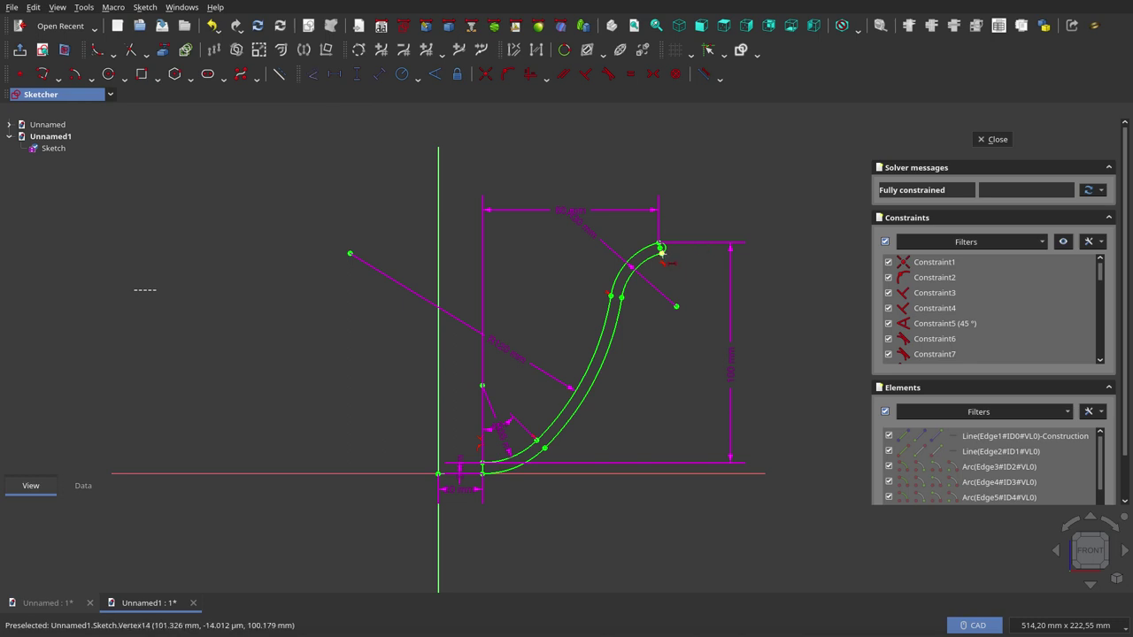
left_click(662, 256)
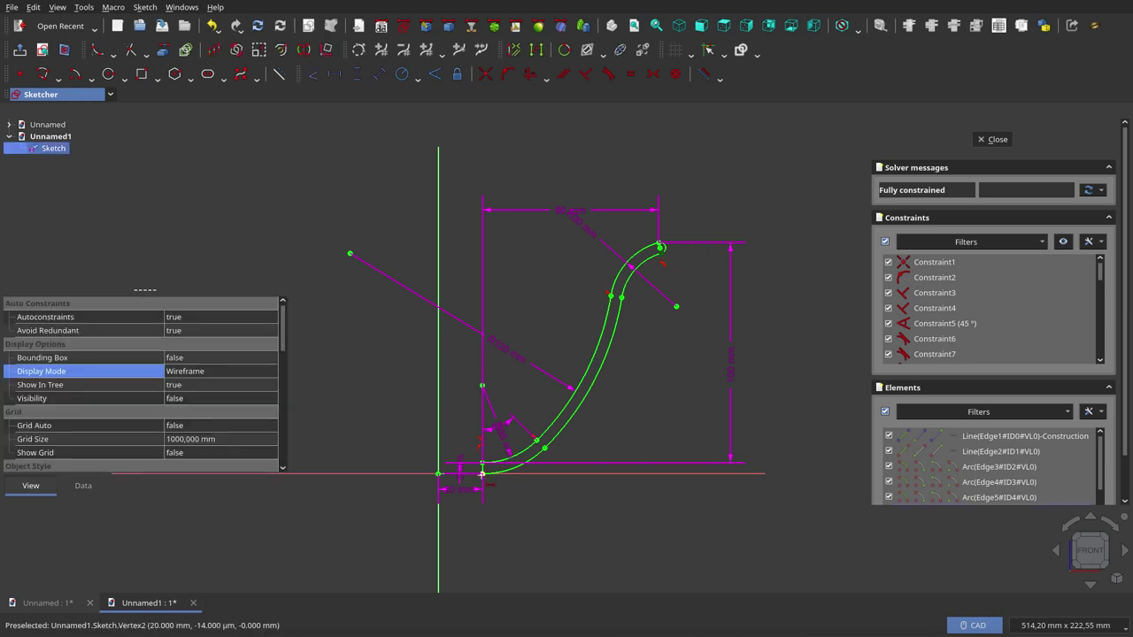
key("Escape")
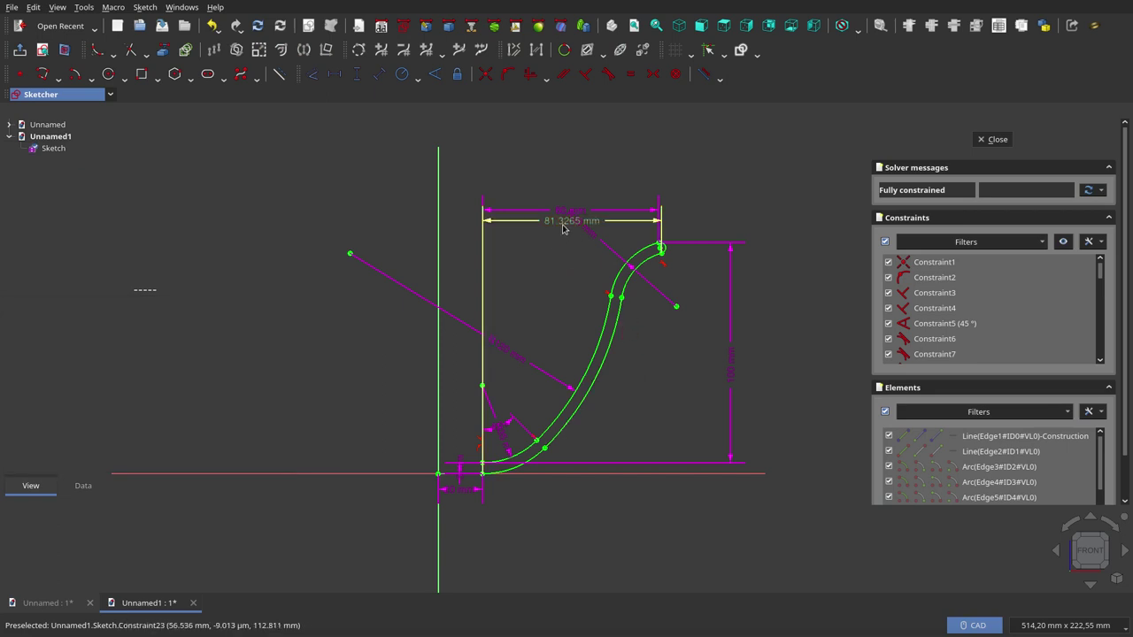
left_click_drag(564, 220, 568, 120)
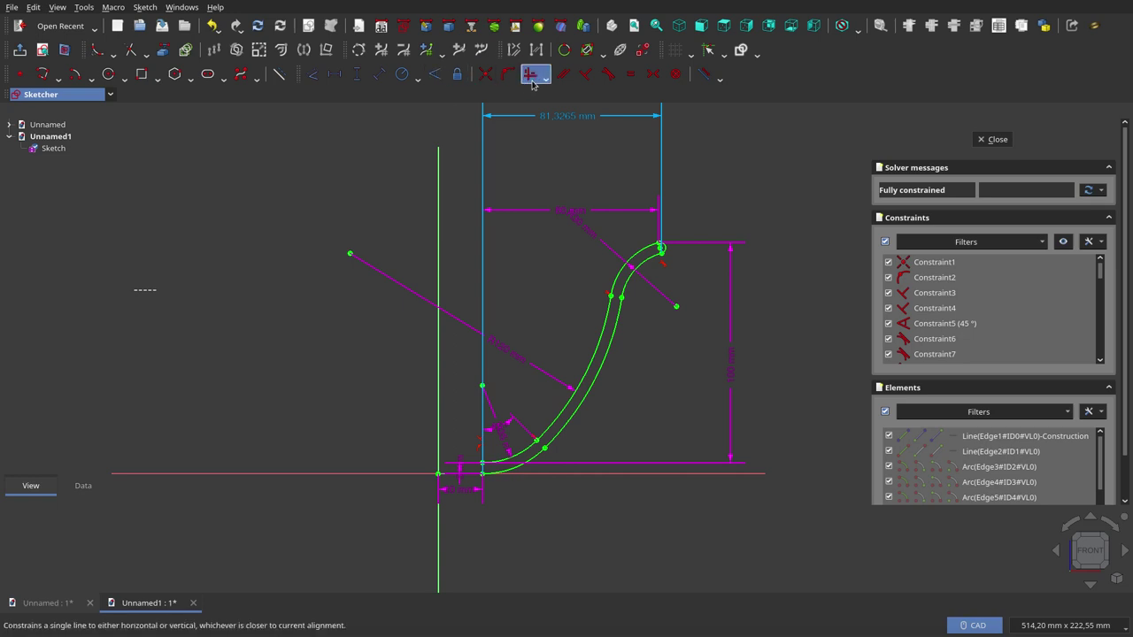
Add a 100.179 mm reference height dimension, then close the sketch.
left_click(663, 254)
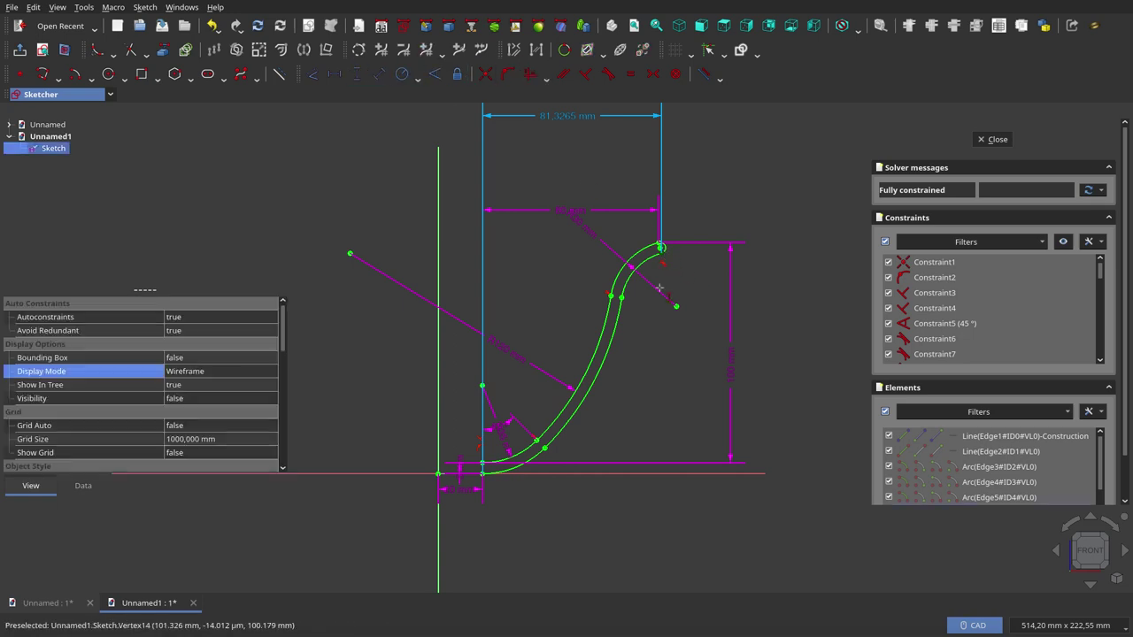
left_click(484, 471)
left_click(629, 407)
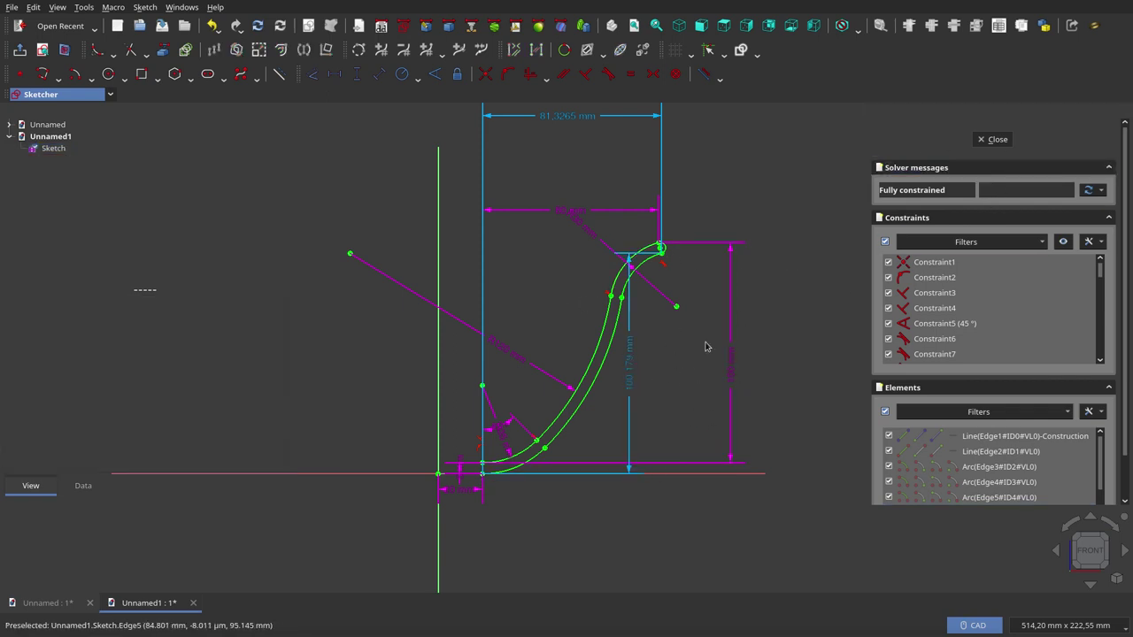
left_click(998, 140)
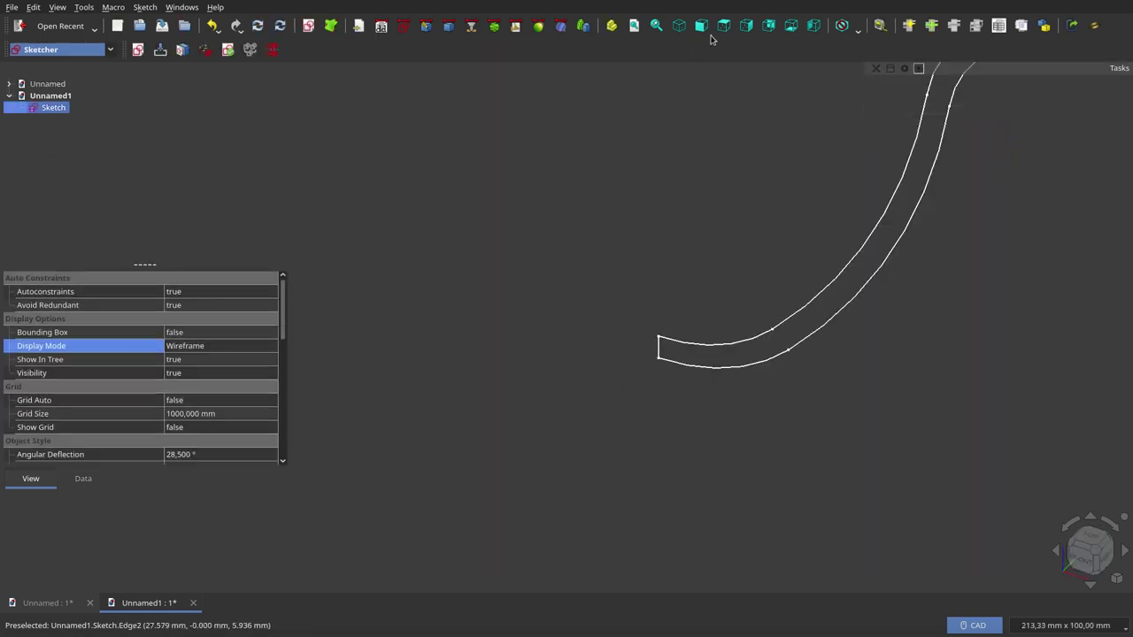
From the Front view in the Part workbench, start a Revolve of Sketch, 360° about Z.
left_click(701, 26)
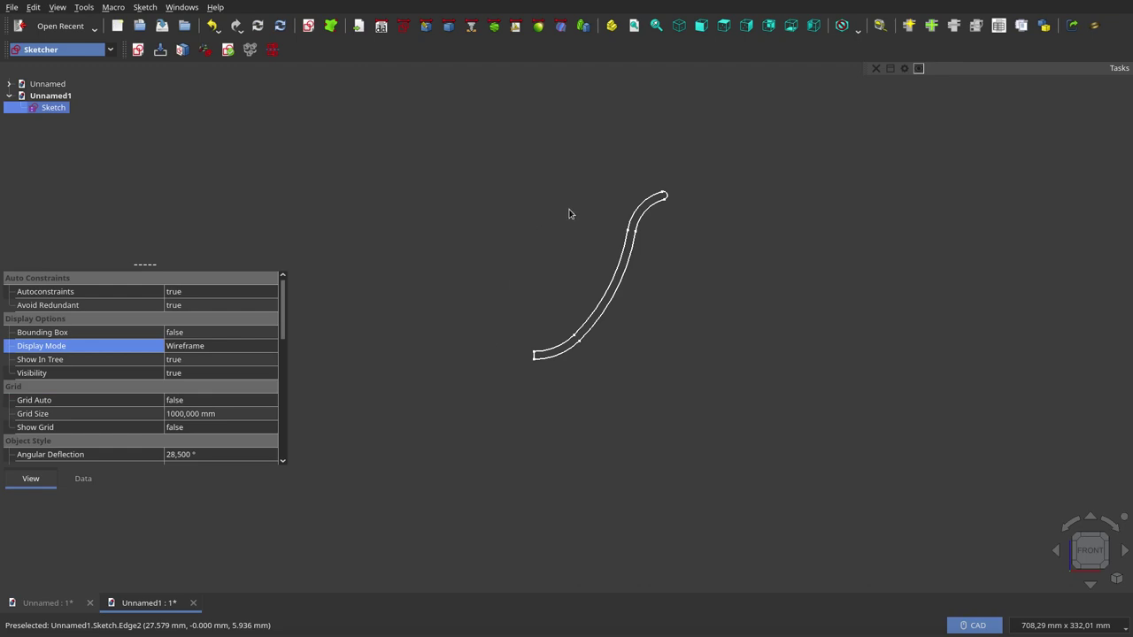
scroll(569, 213, "up", 3)
mouse_move(53, 107)
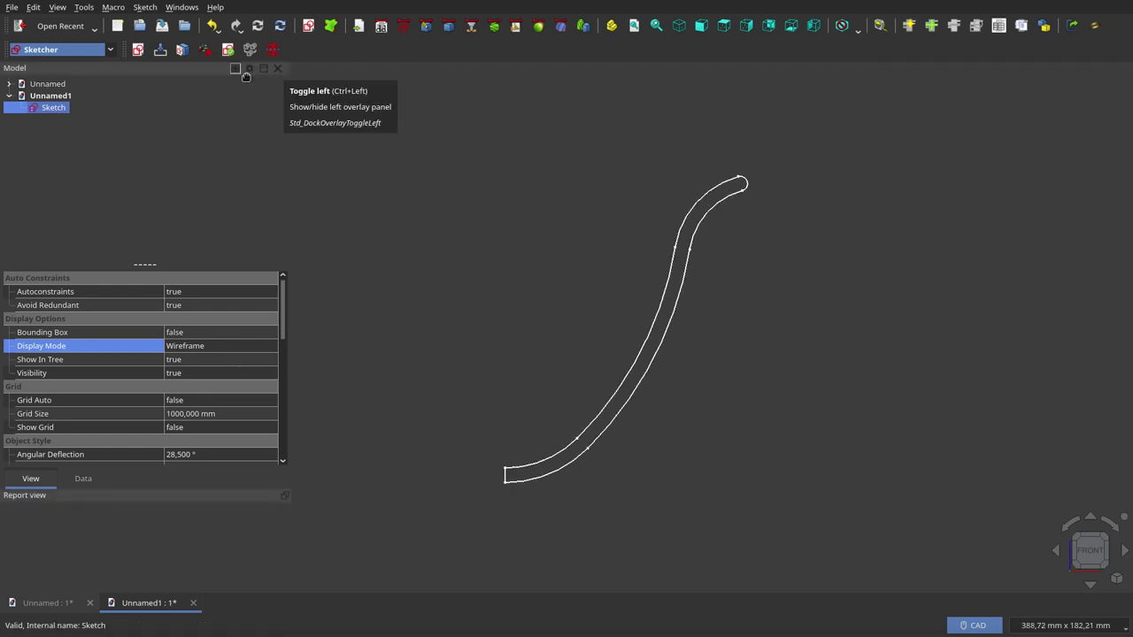
left_click(450, 26)
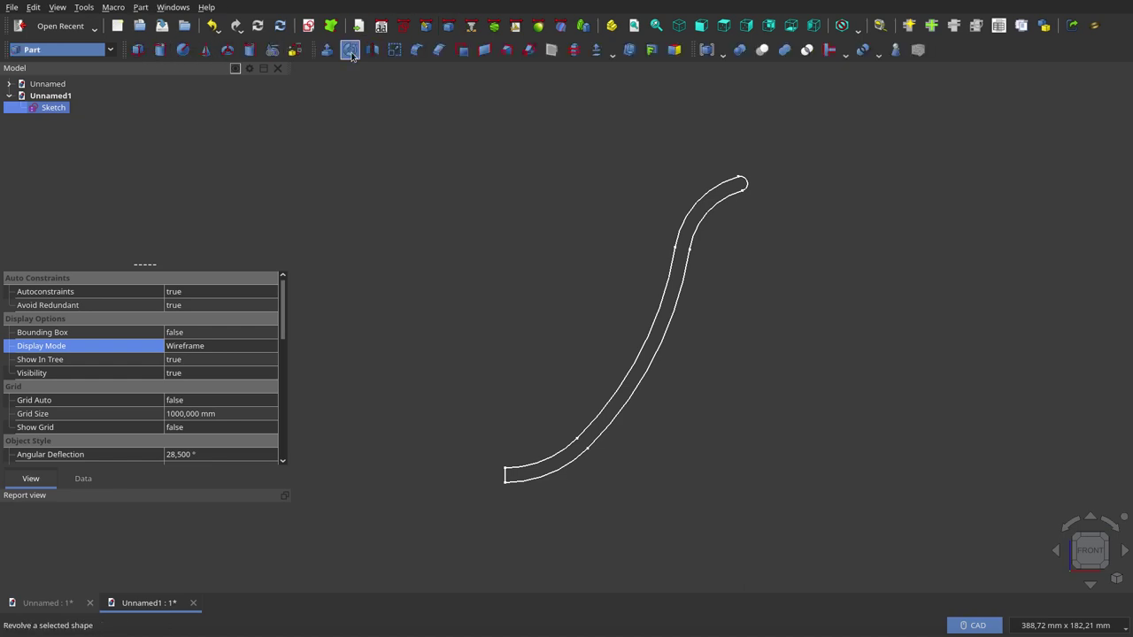
left_click(351, 50)
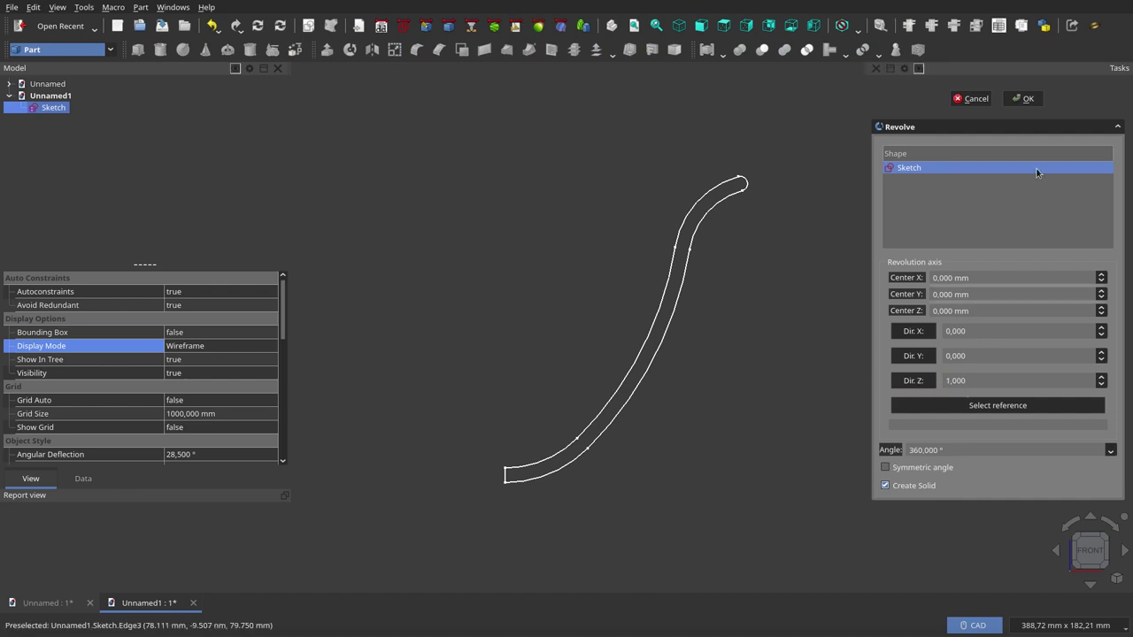
Create the 360° Revolve bowl, inspect it from several angles, and select Revolve in the tree.
left_click(1026, 98)
scroll(896, 191, "down", 2)
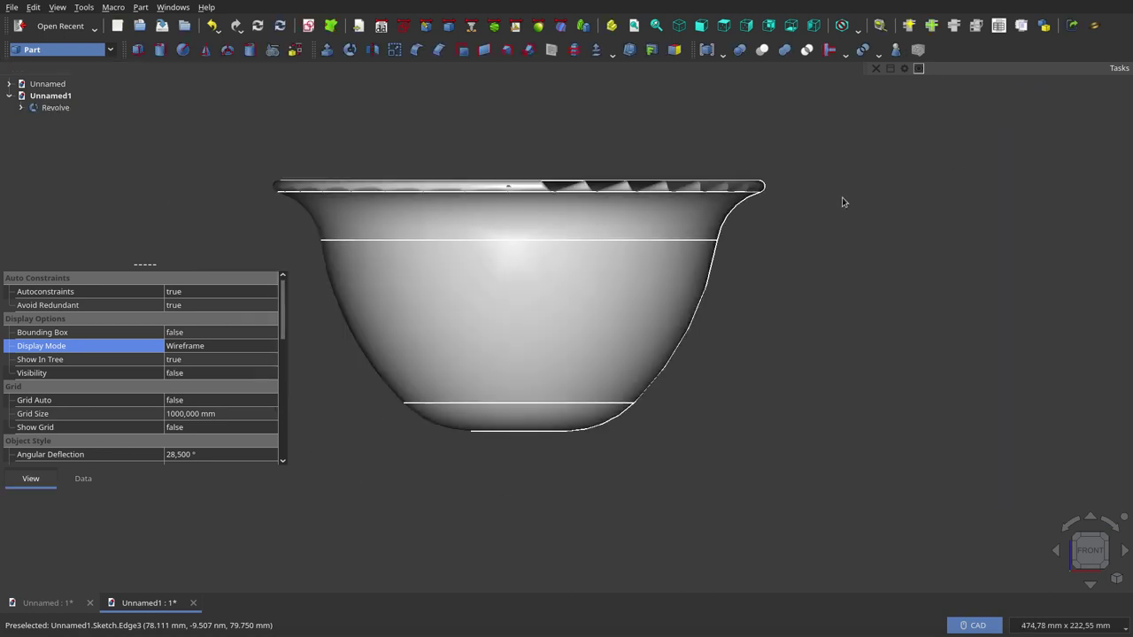
scroll(841, 202, "down", 3)
middle_click_drag(730, 126, 726, 116)
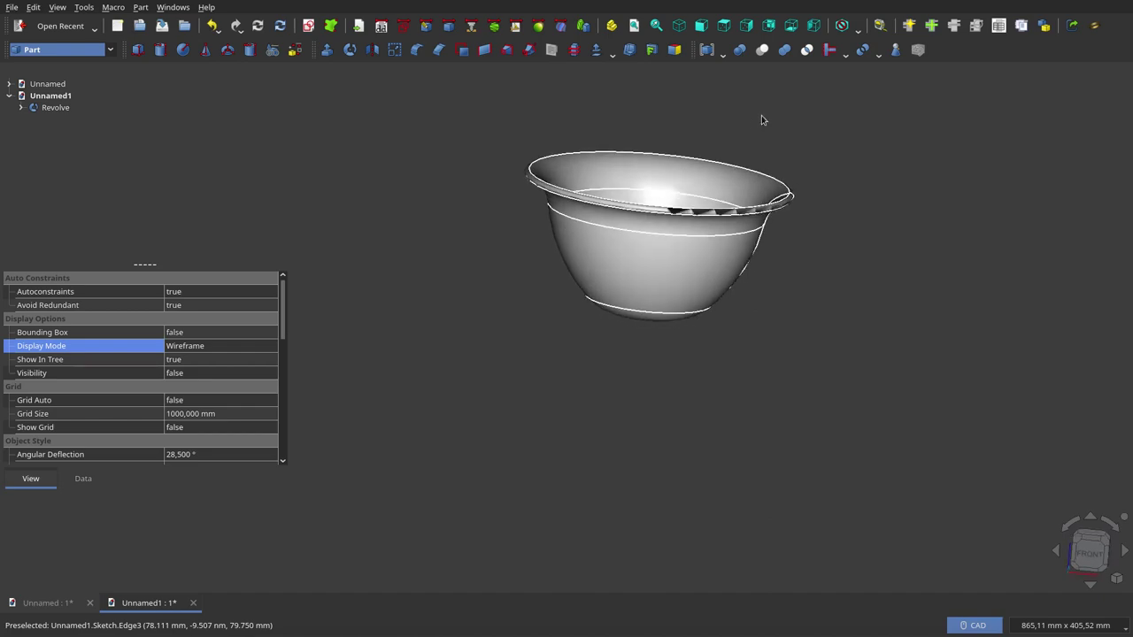
scroll(748, 141, "up", 1)
scroll(700, 179, "up", 2)
middle_click_drag(700, 179, 677, 231)
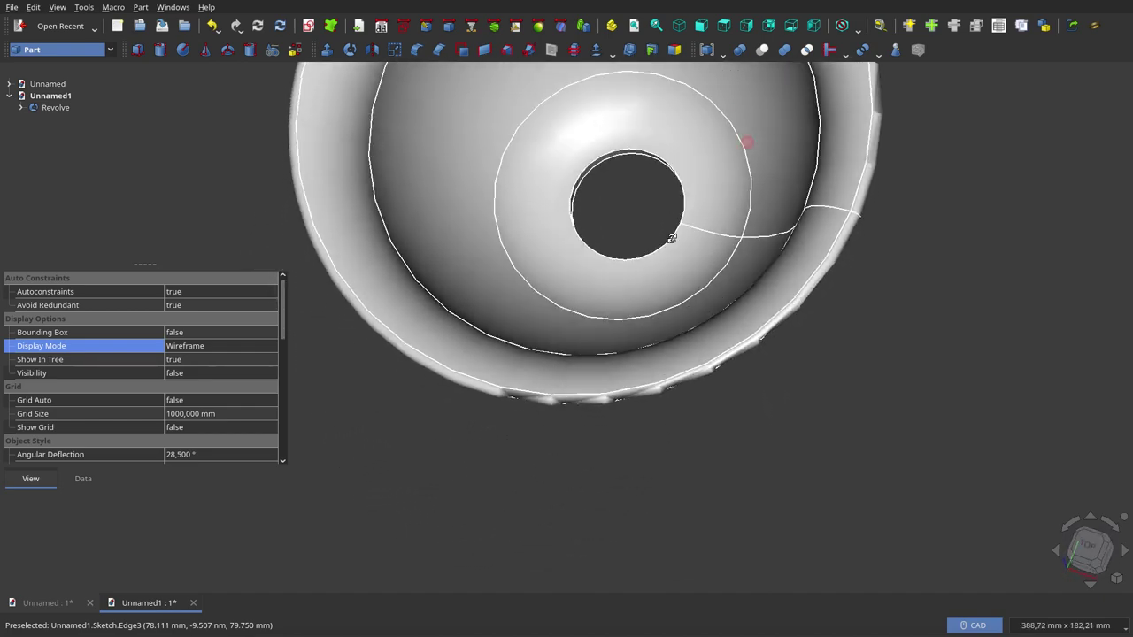
scroll(610, 433, "down", 3)
middle_click_drag(610, 433, 564, 374)
left_click(46, 109)
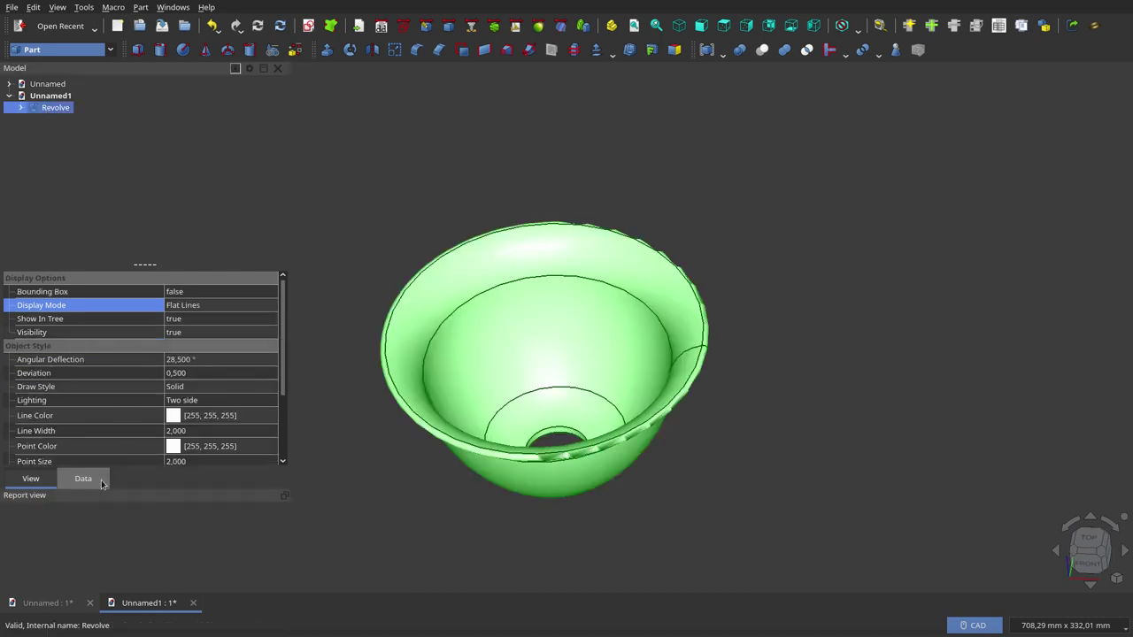
Edit the Revolve's Deviation value, then deselect and view the bowl from the side.
left_click(172, 377)
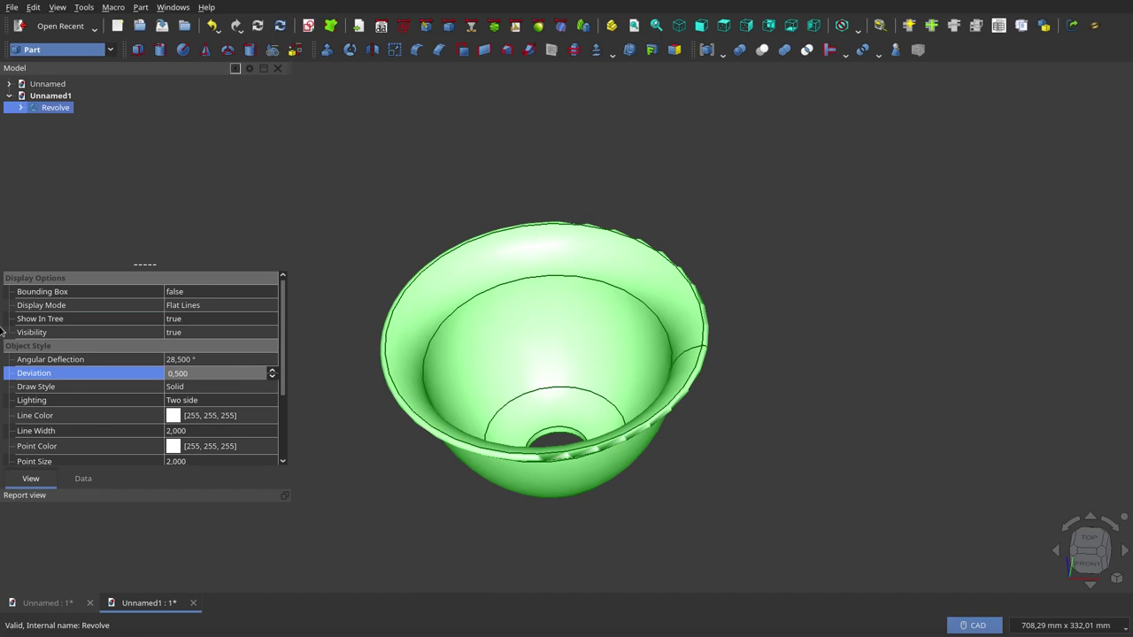
key("BackSpace")
key("BackSpace")
type("100")
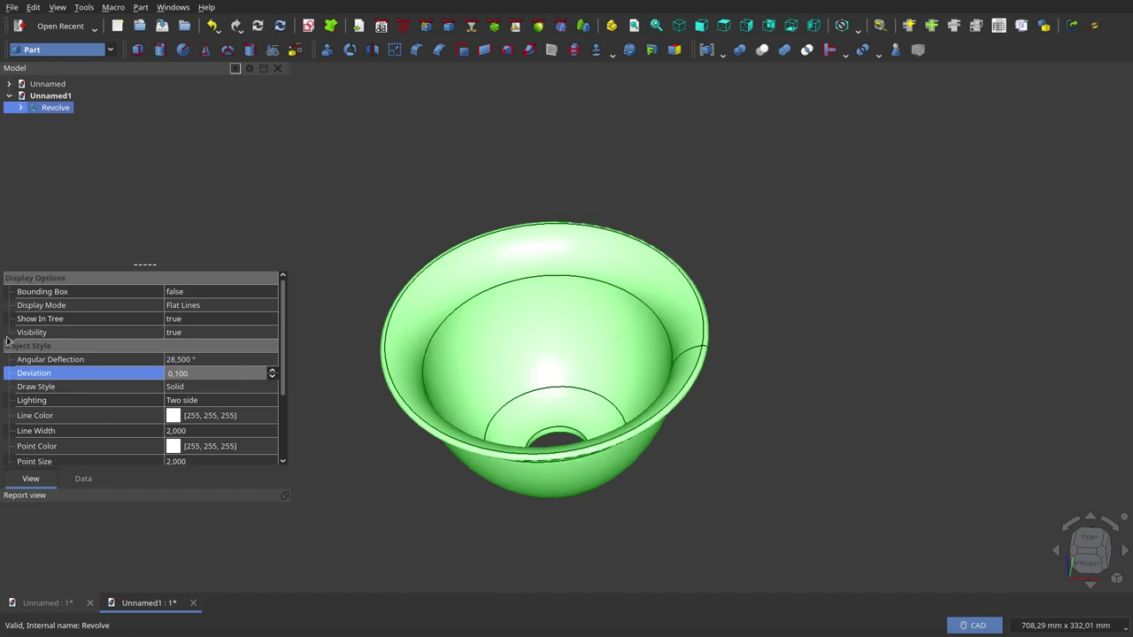
left_click(825, 358)
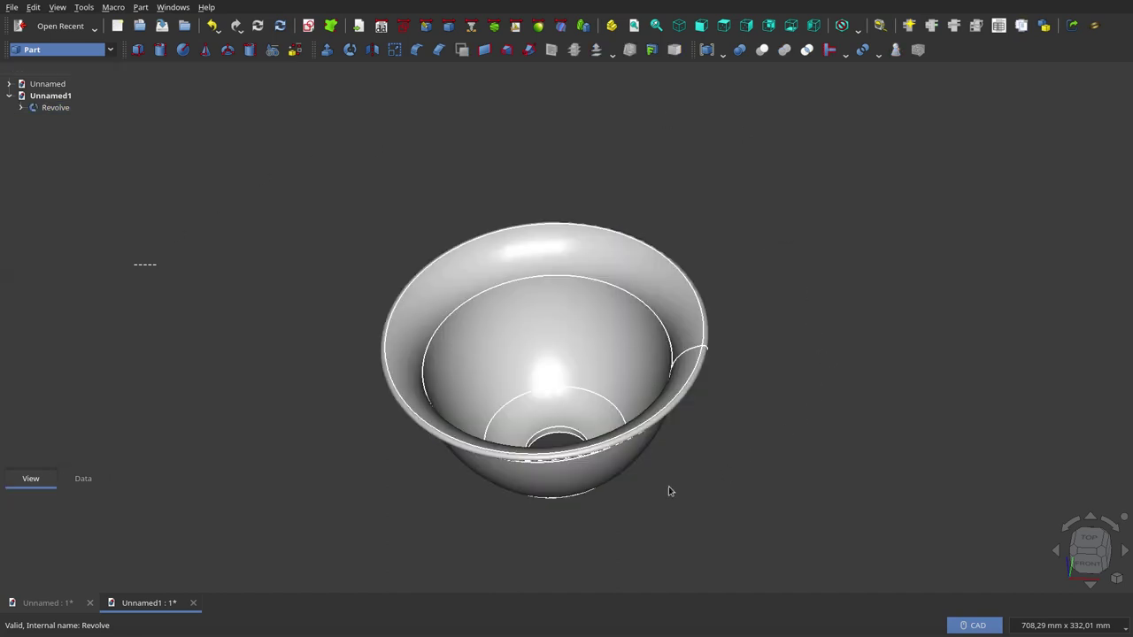
mouse_move(593, 455)
middle_mouse_down()
mouse_move(594, 336)
mouse_move(614, 342)
mouse_move(622, 377)
mouse_move(610, 496)
middle_mouse_up()
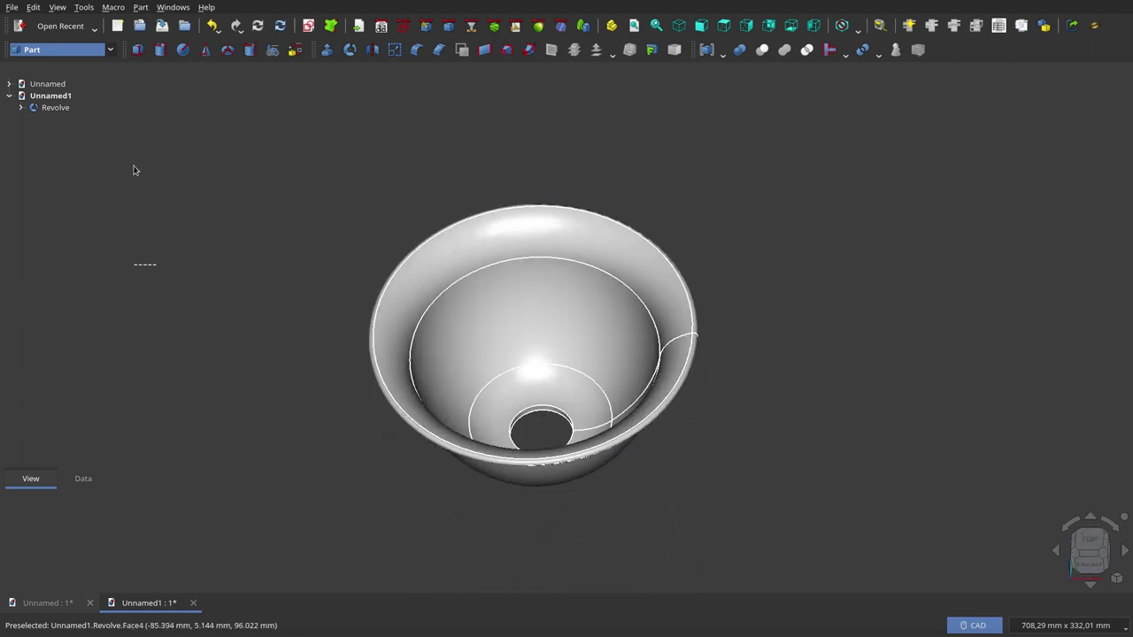
Reselect the Revolve and set its Deviation to 0,050.
left_click(50, 96)
left_click(54, 107)
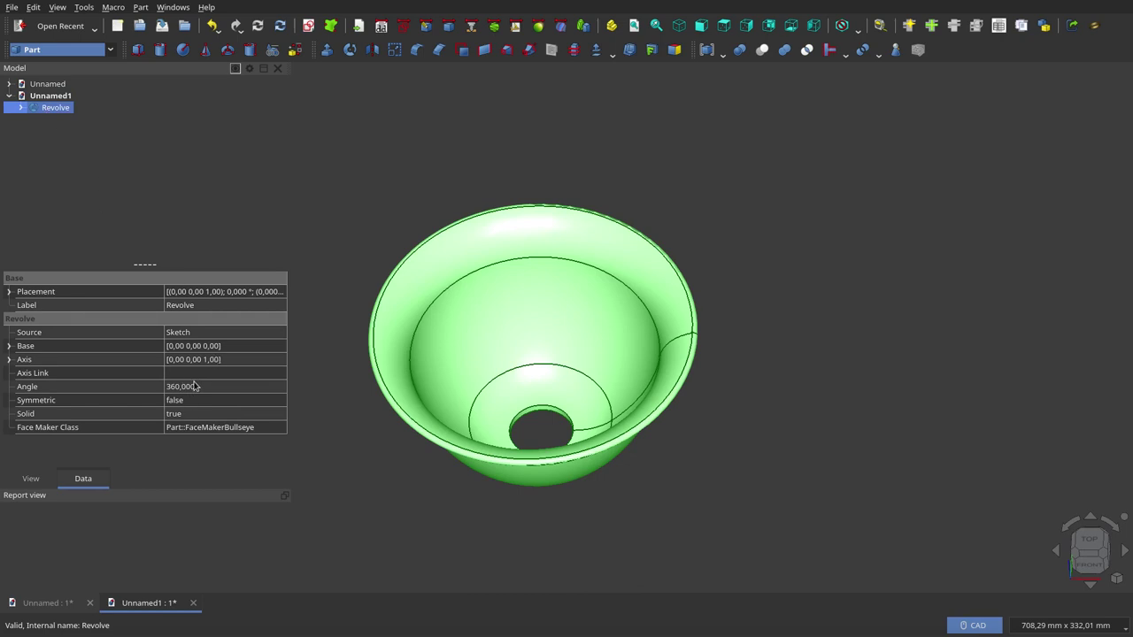
scroll(516, 210, "down", 2)
left_click(516, 209)
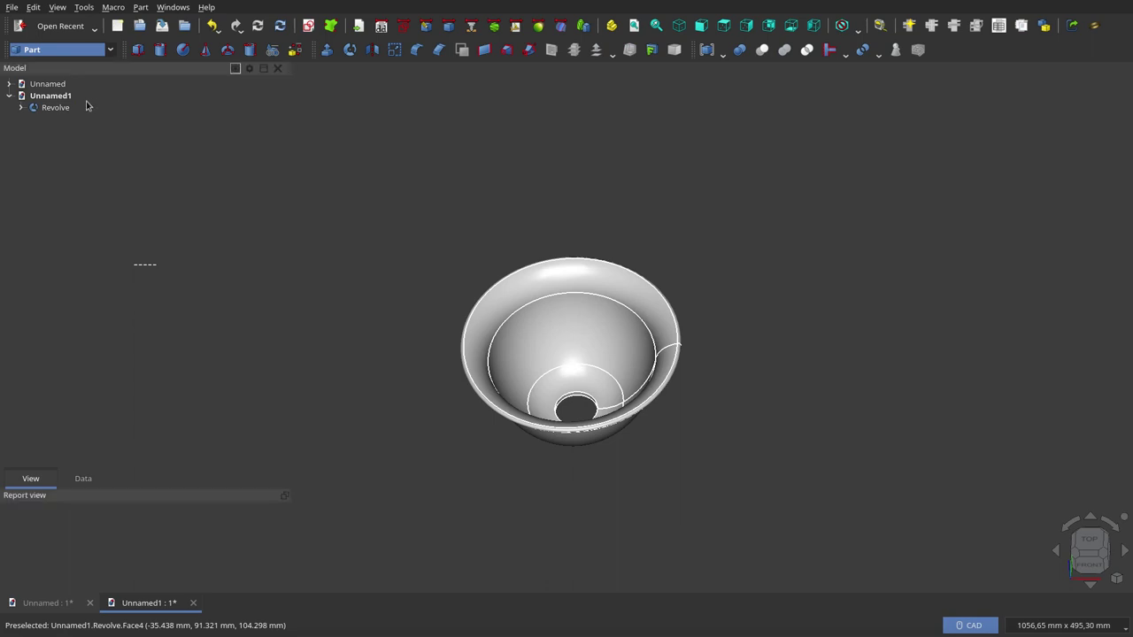
left_click(55, 107)
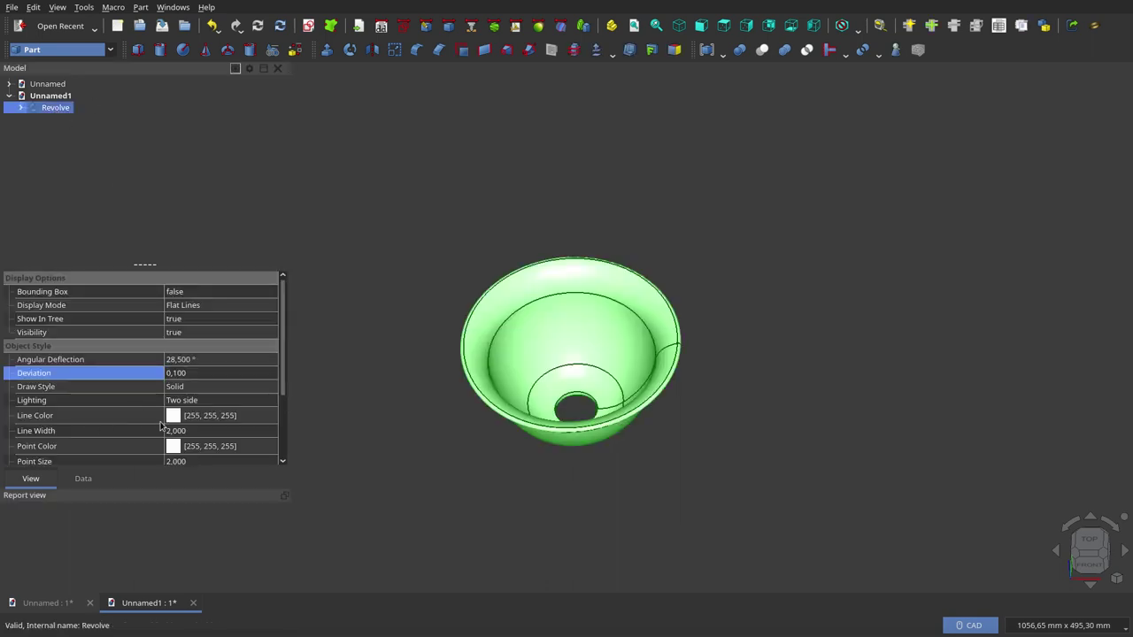
left_click(177, 373)
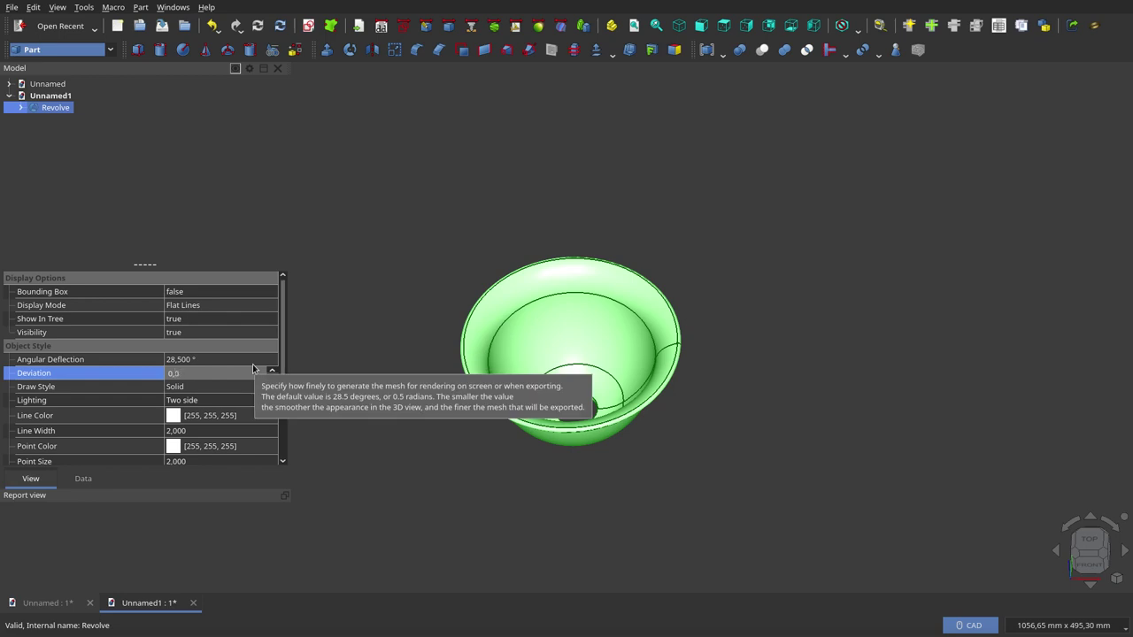
type("5")
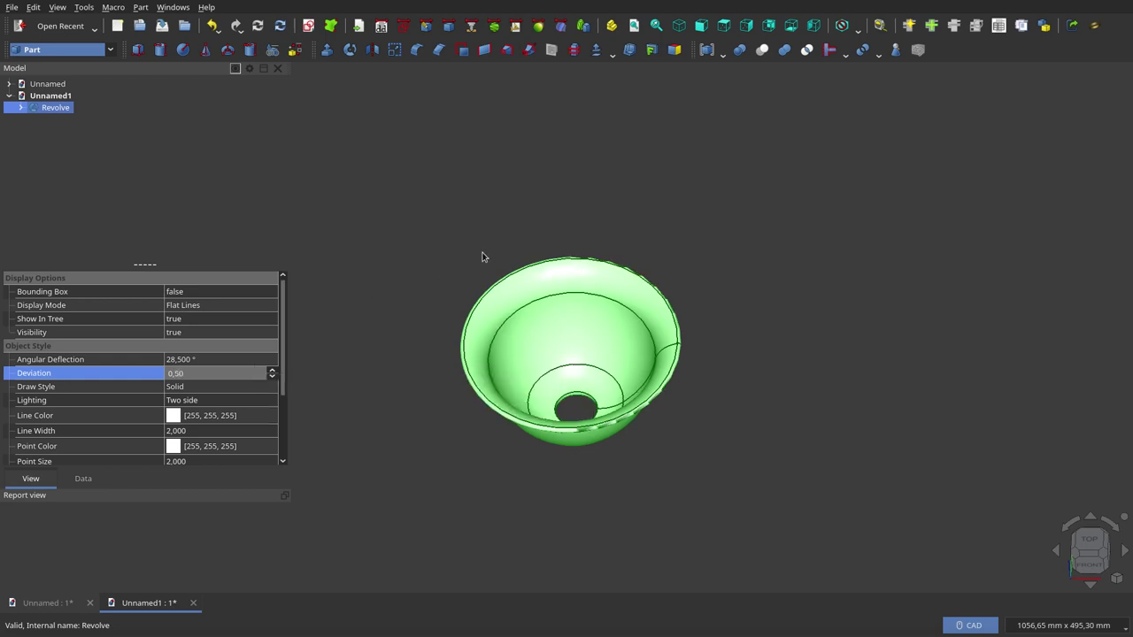
type("0")
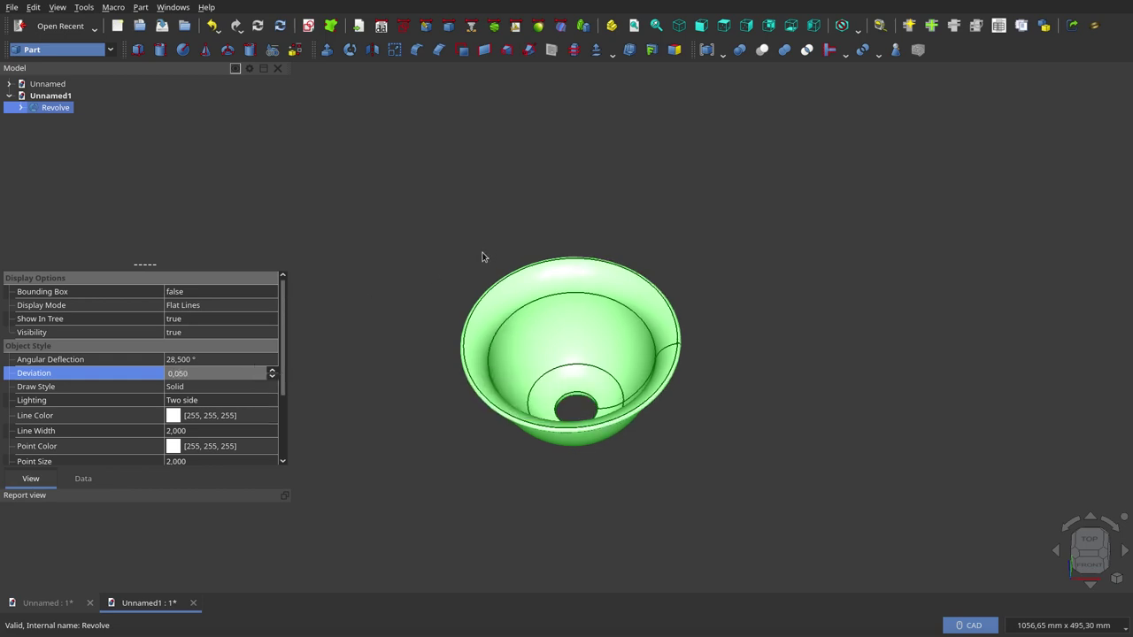
key("Return")
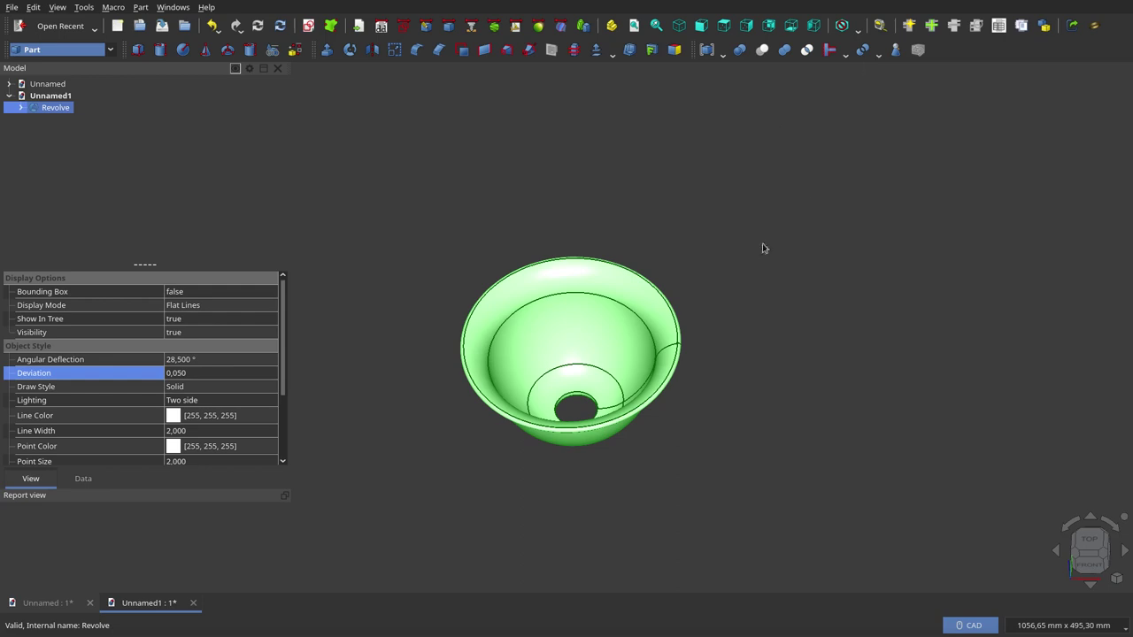
Deselect the bowl and inspect its finer shading from underneath and from above.
left_click(751, 349)
scroll(612, 447, "up", 2)
scroll(607, 438, "up", 1)
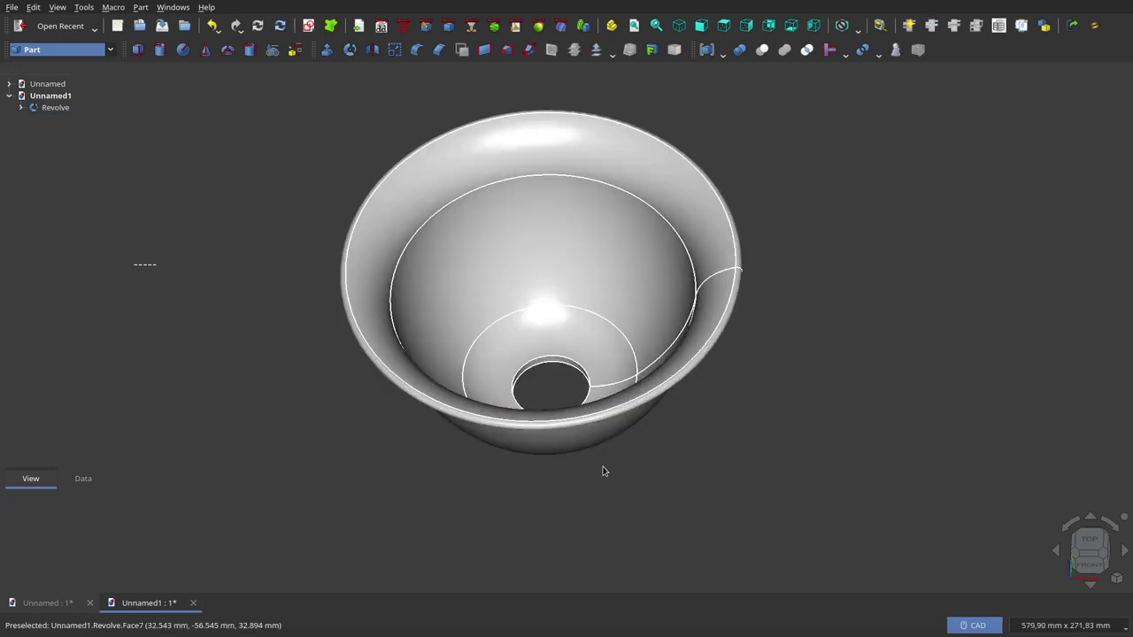
mouse_move(598, 478)
middle_mouse_down()
mouse_move(655, 320)
mouse_move(681, 362)
mouse_move(619, 413)
mouse_move(614, 434)
middle_mouse_up()
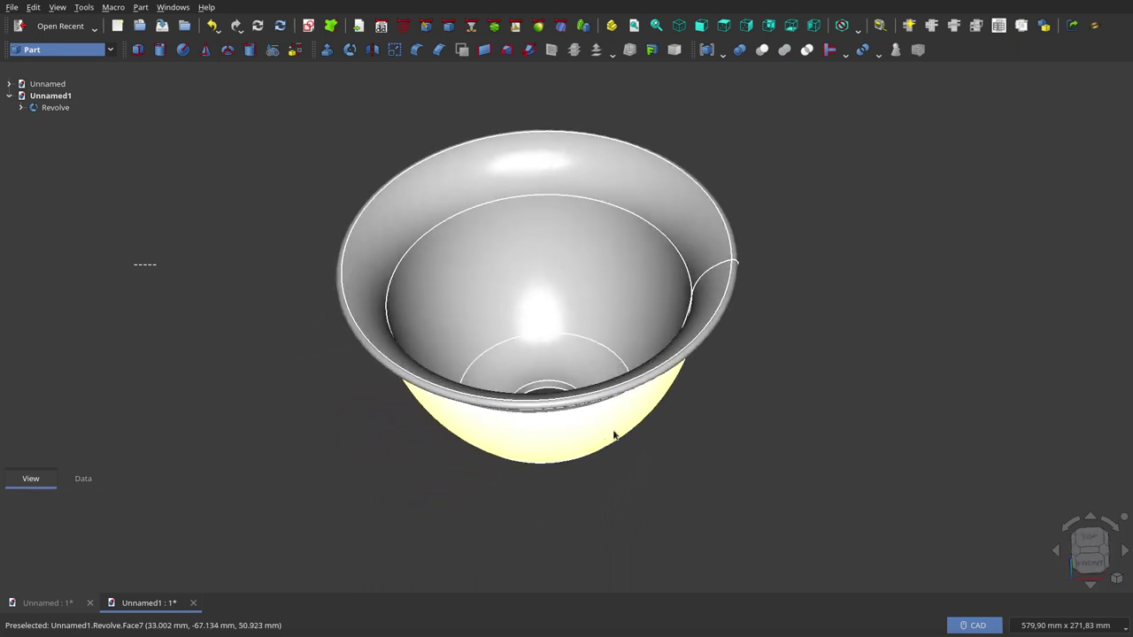
scroll(817, 408, "down", 2)
mouse_move(699, 464)
middle_mouse_down()
mouse_move(682, 468)
mouse_move(740, 475)
mouse_move(726, 431)
middle_mouse_up()
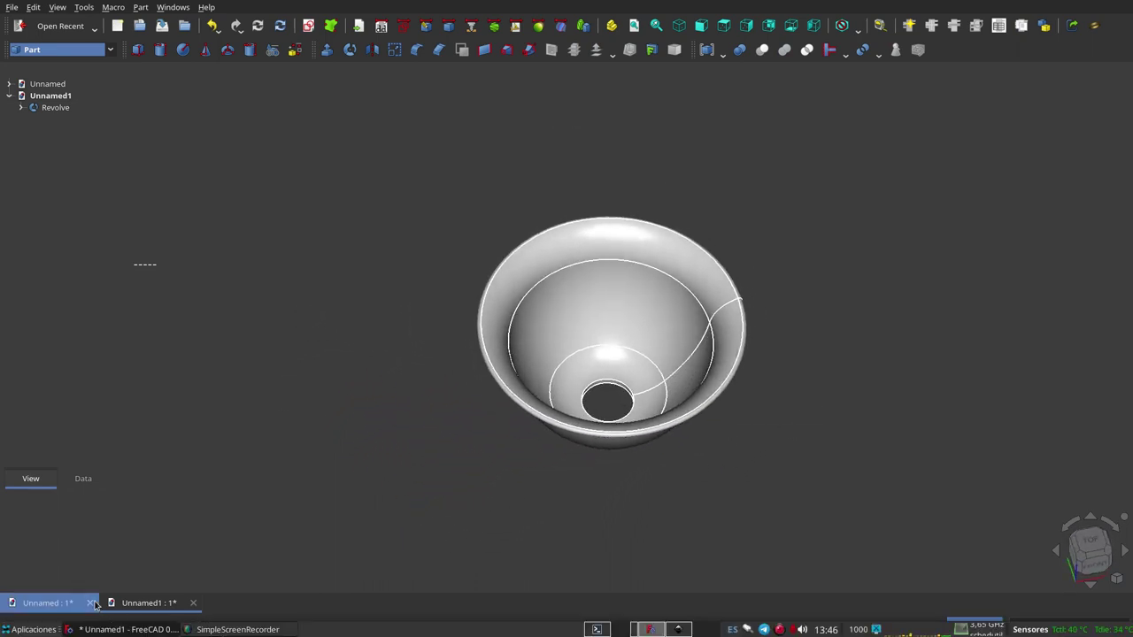
left_click(61, 604)
mouse_move(552, 464)
middle_mouse_down()
mouse_move(551, 316)
mouse_move(575, 380)
mouse_move(586, 523)
middle_mouse_up()
left_click(62, 95)
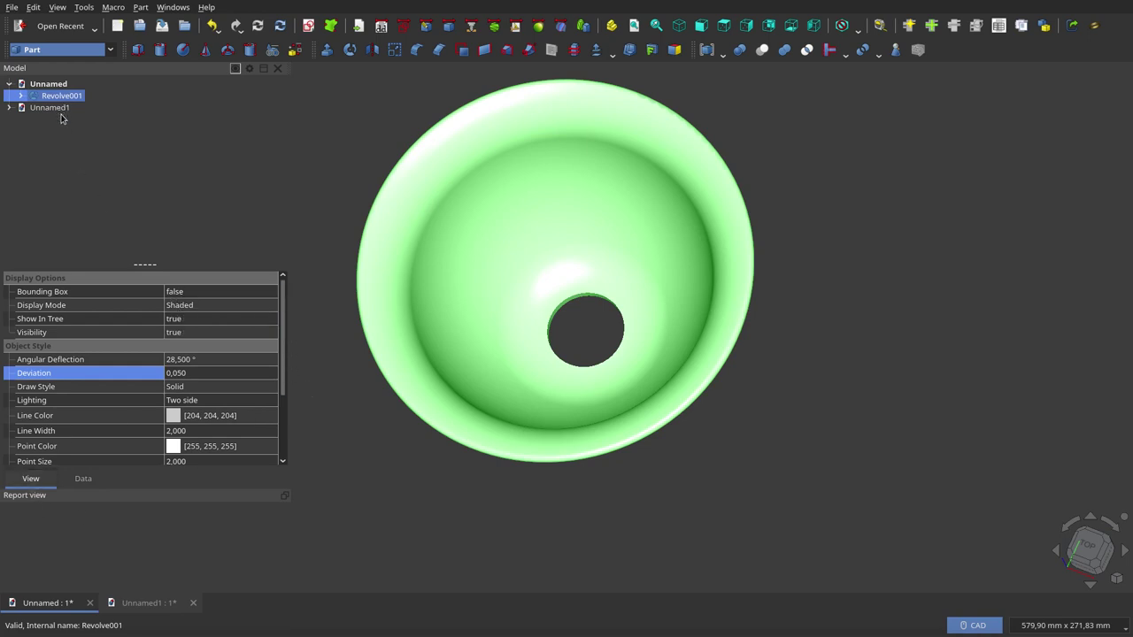
left_click(142, 603)
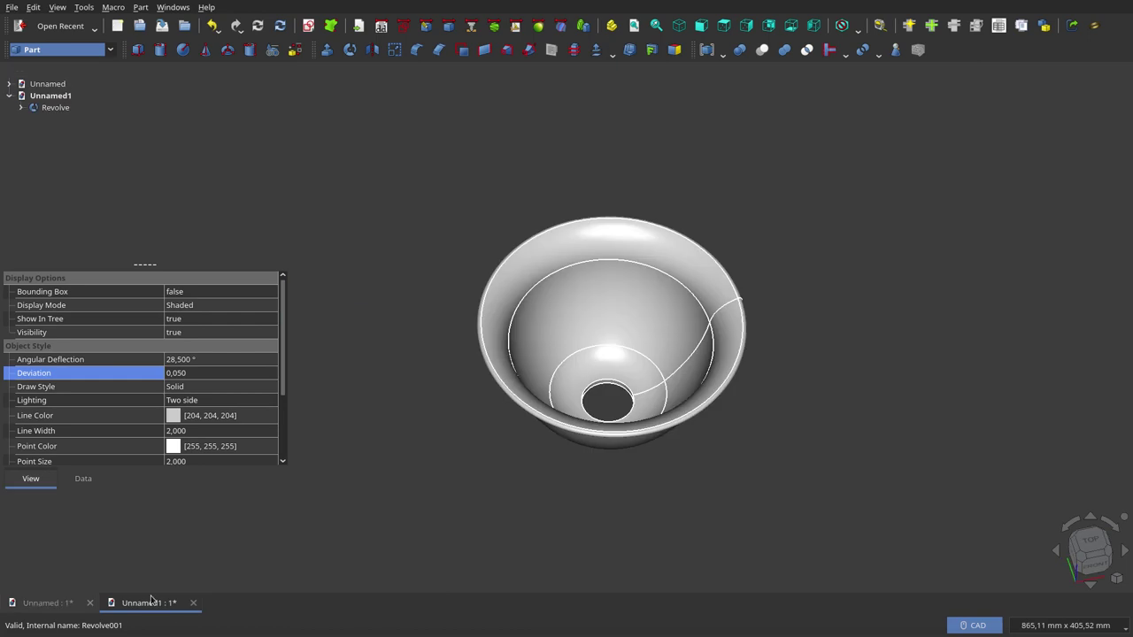
left_click(55, 107)
scroll(222, 290, "down", 1)
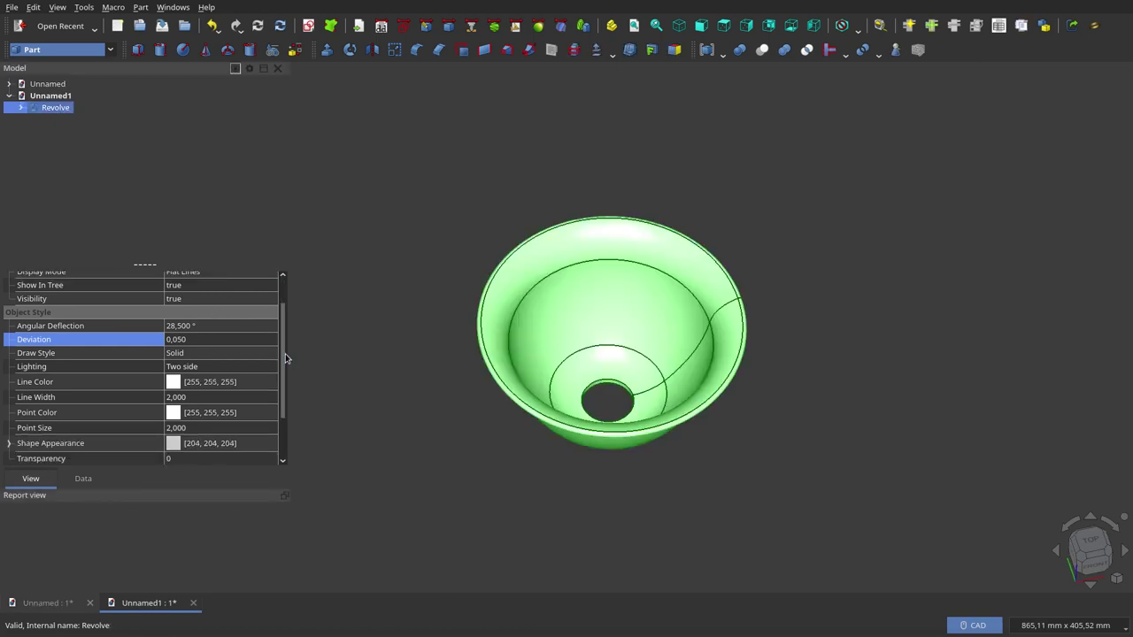
scroll(284, 355, "up", 1)
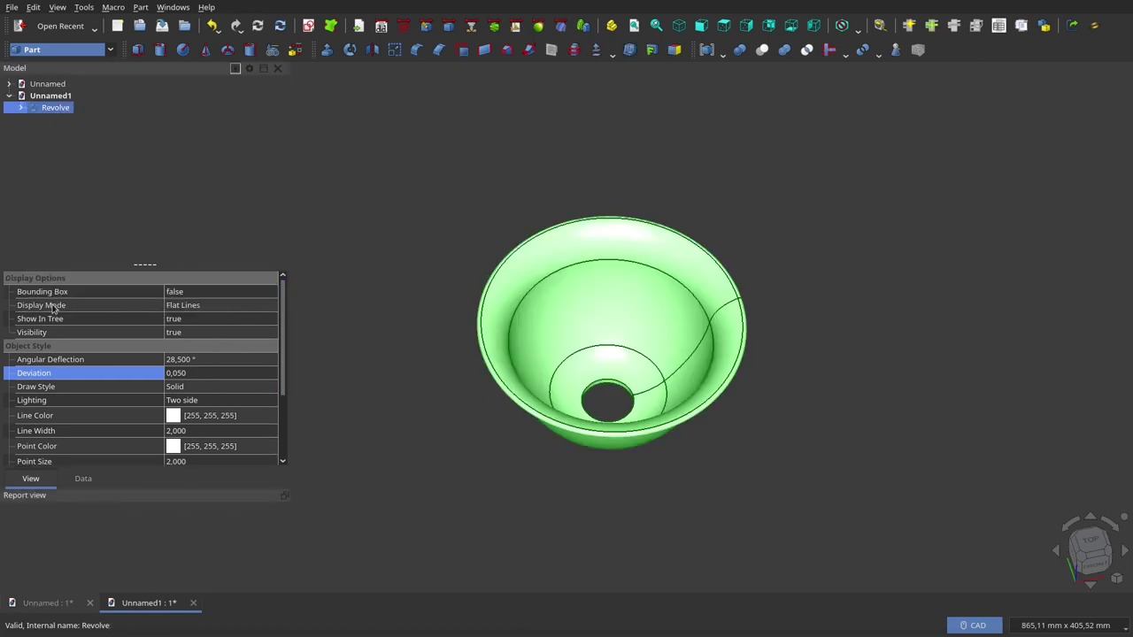
Set the Revolve's Display Mode to Shaded, then deselect and tilt the view of the bowl.
left_click(195, 311)
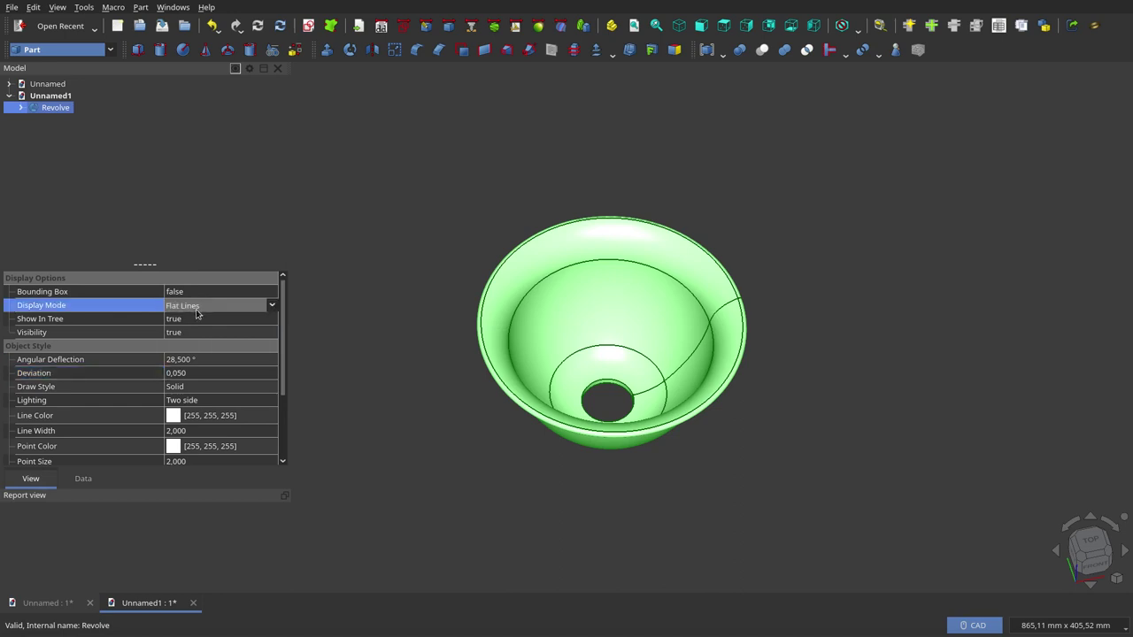
left_click(256, 307)
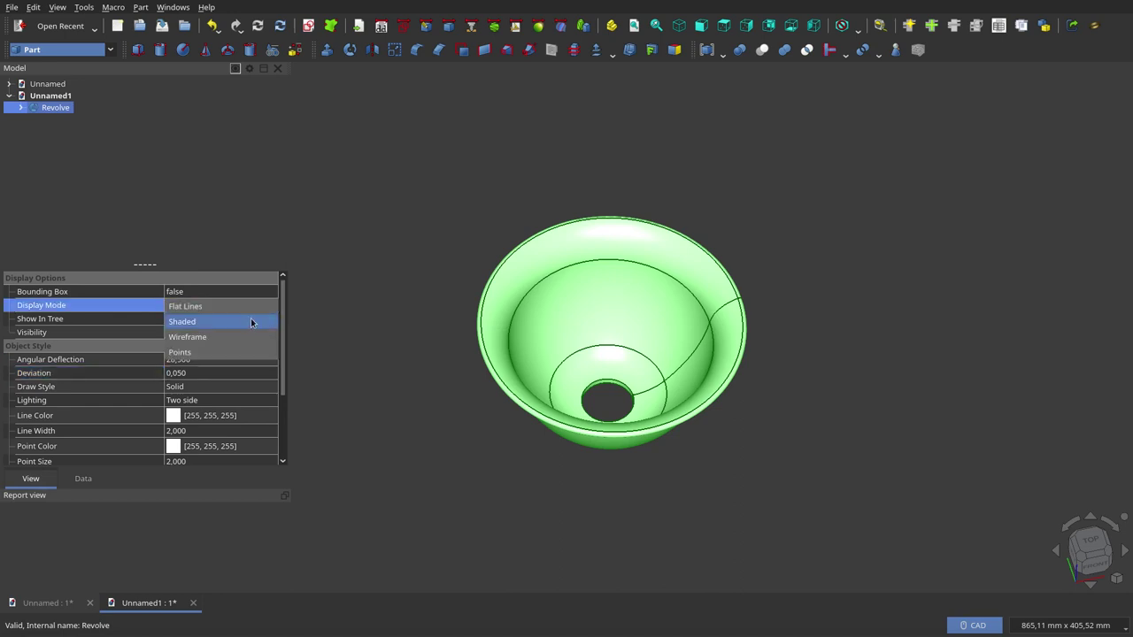
left_click(251, 320)
left_click(669, 526)
mouse_move(662, 516)
middle_mouse_down()
mouse_move(642, 419)
mouse_move(697, 464)
mouse_move(698, 492)
mouse_move(478, 425)
mouse_move(493, 339)
mouse_move(684, 331)
mouse_move(758, 374)
mouse_move(791, 417)
mouse_move(758, 434)
mouse_move(647, 435)
mouse_move(539, 405)
mouse_move(539, 359)
mouse_move(713, 416)
mouse_move(804, 413)
middle_mouse_up()
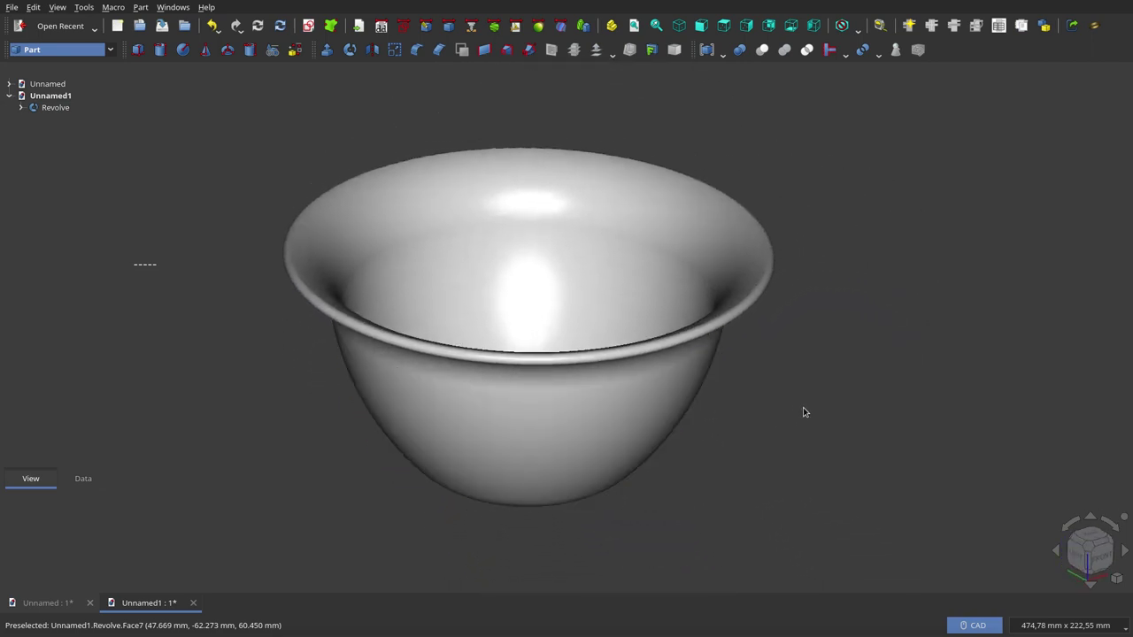
mouse_move(738, 448)
middle_mouse_down()
mouse_move(642, 473)
mouse_move(629, 412)
mouse_move(631, 431)
mouse_move(664, 450)
mouse_move(820, 463)
mouse_move(867, 484)
mouse_move(764, 486)
mouse_move(778, 483)
middle_mouse_up()
scroll(804, 428, "down", 2)
scroll(804, 427, "down", 2)
mouse_move(805, 428)
middle_mouse_down()
mouse_move(618, 429)
mouse_move(776, 439)
mouse_move(796, 505)
mouse_move(780, 567)
mouse_move(652, 470)
mouse_move(622, 480)
mouse_move(625, 512)
middle_mouse_up()
scroll(625, 487, "up", 2)
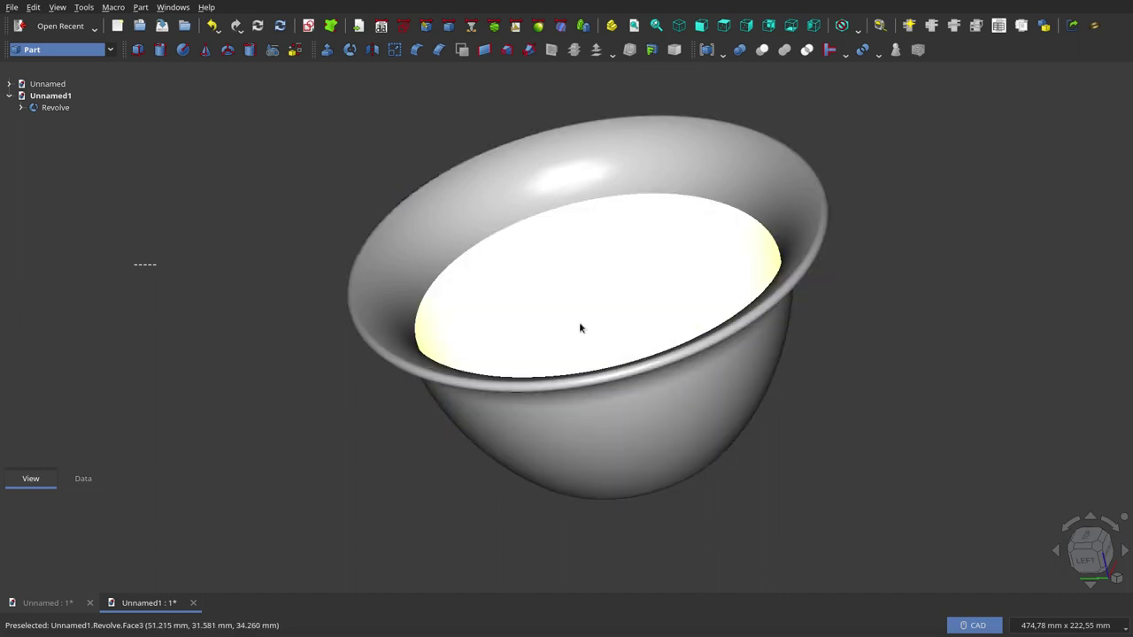
mouse_move(579, 327)
middle_mouse_down()
mouse_move(591, 260)
mouse_move(660, 277)
mouse_move(652, 301)
mouse_move(610, 322)
middle_mouse_up()
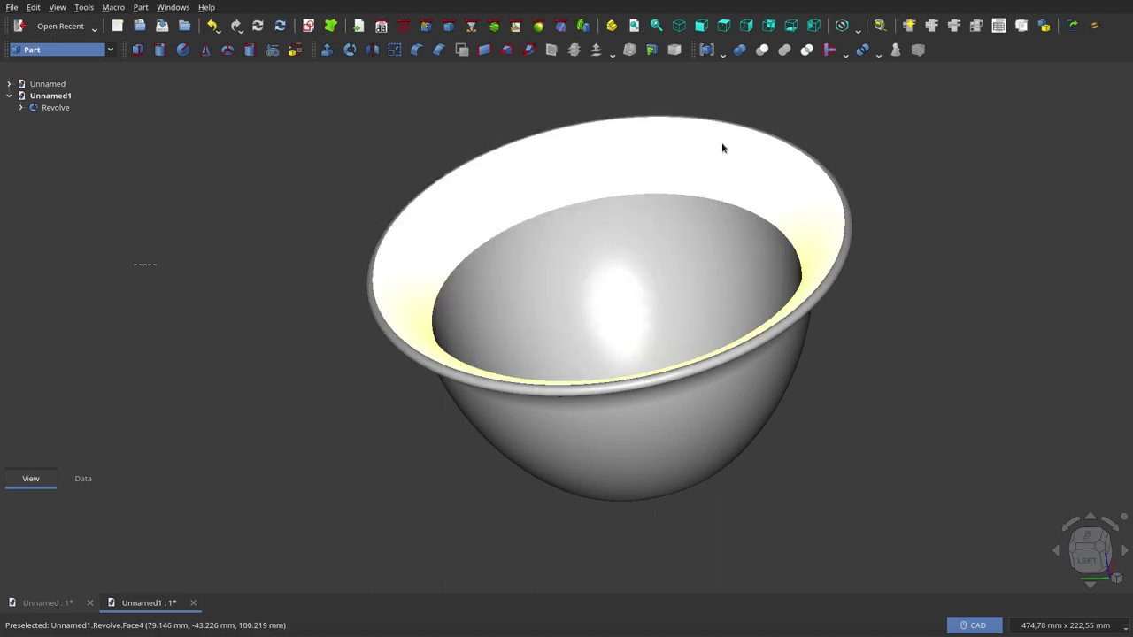
mouse_move(565, 230)
middle_mouse_down()
mouse_move(578, 177)
mouse_move(627, 190)
middle_mouse_up()
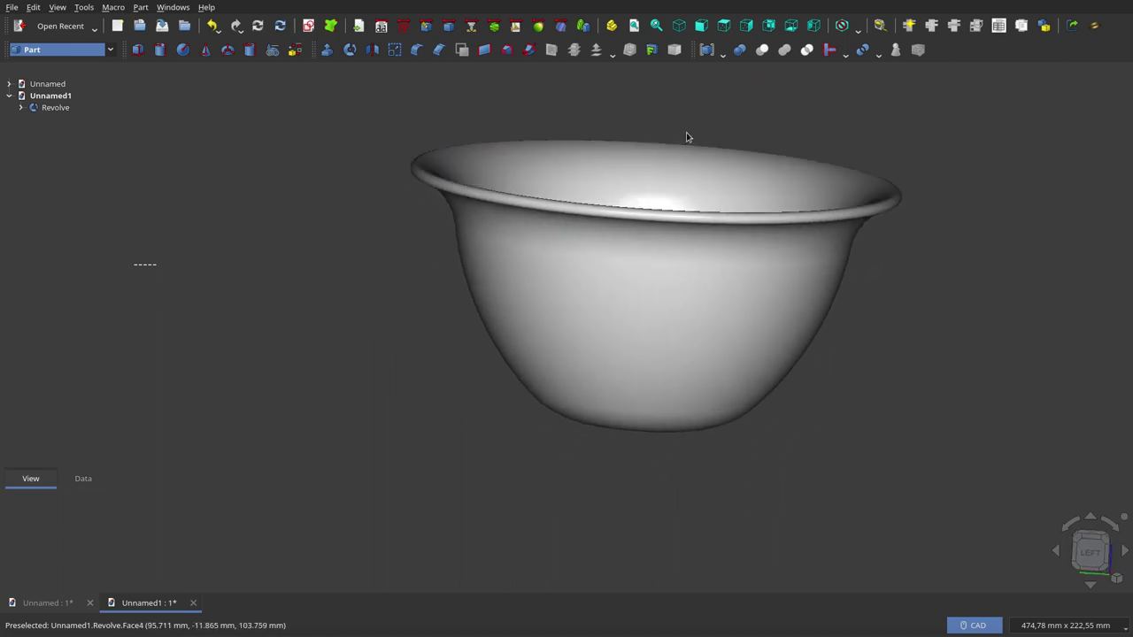
scroll(471, 366, "down", 2)
scroll(584, 346, "down", 2)
mouse_move(584, 346)
middle_mouse_down()
mouse_move(595, 273)
mouse_move(565, 320)
middle_mouse_up()
middle_click_drag(552, 362, 753, 387)
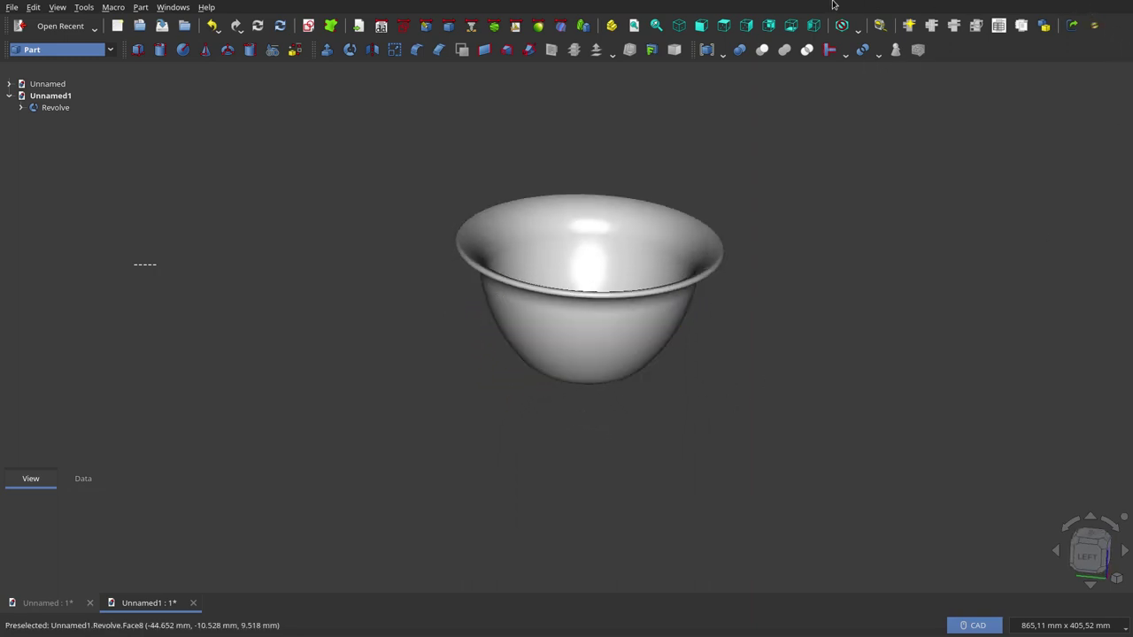
mouse_move(658, 322)
middle_mouse_down()
mouse_move(629, 143)
mouse_move(590, 192)
mouse_move(561, 278)
mouse_move(583, 412)
mouse_move(569, 280)
mouse_move(624, 253)
mouse_move(689, 254)
mouse_move(731, 324)
mouse_move(687, 367)
mouse_move(589, 389)
mouse_move(450, 380)
mouse_move(369, 307)
mouse_move(298, 154)
mouse_move(434, 266)
mouse_move(740, 309)
mouse_move(802, 305)
mouse_move(835, 253)
mouse_move(842, 203)
mouse_move(797, 257)
mouse_move(703, 288)
middle_mouse_up()
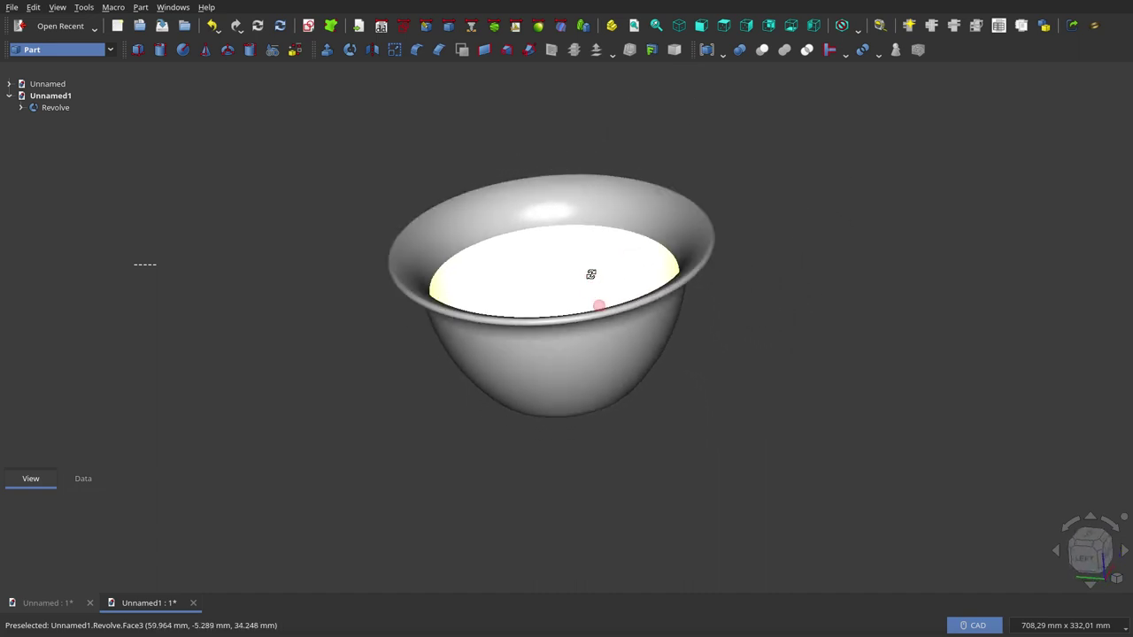
mouse_move(591, 274)
middle_mouse_down()
mouse_move(584, 242)
mouse_move(587, 268)
middle_mouse_up()
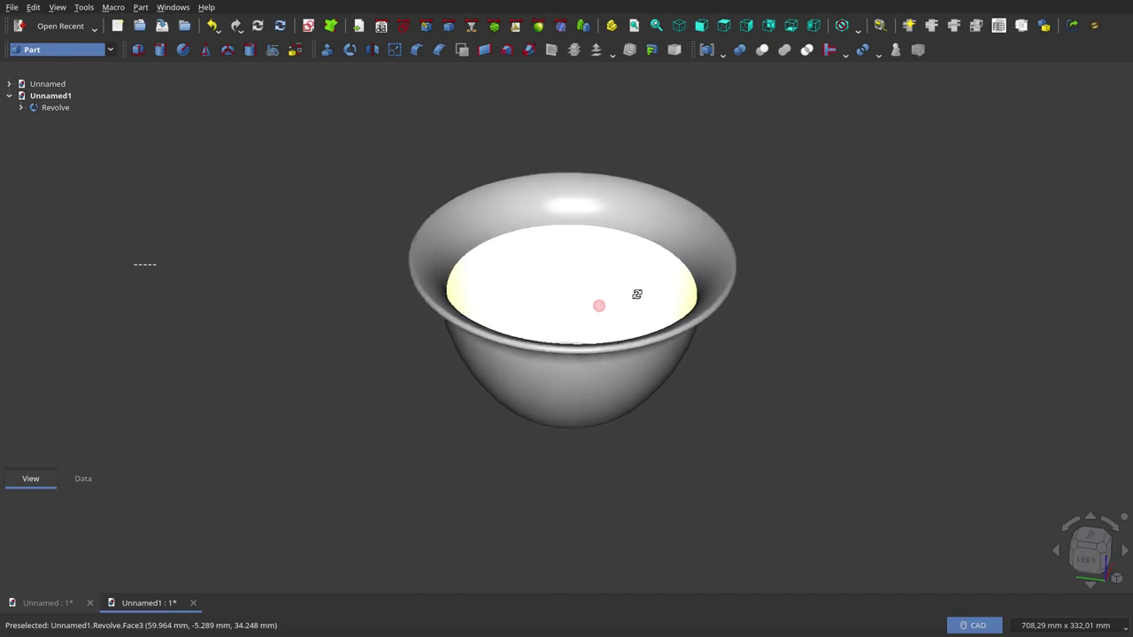